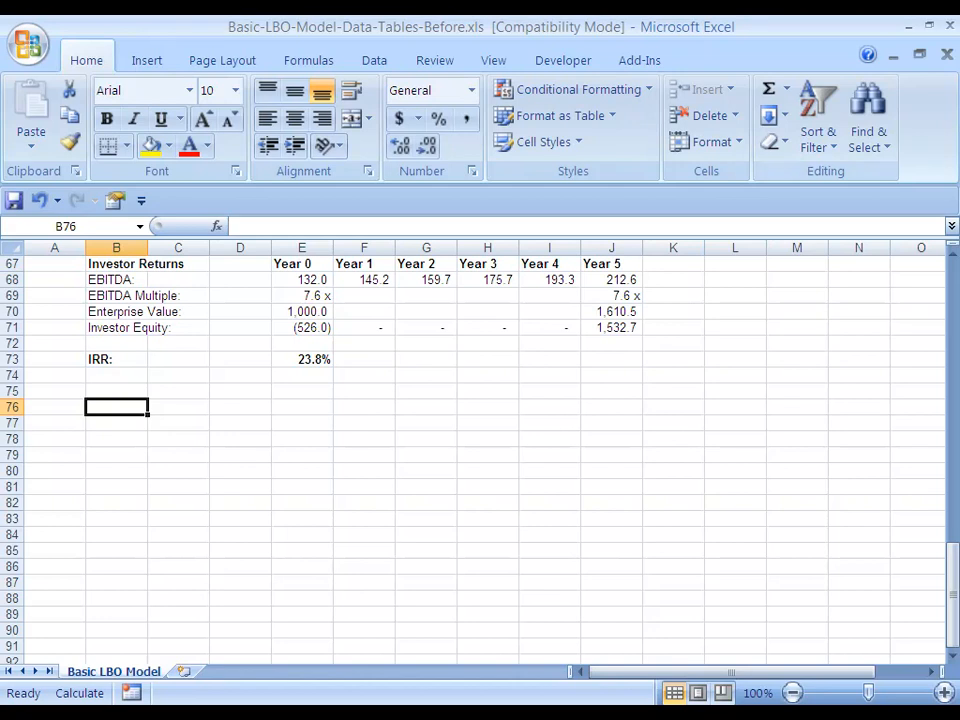
Examine the three operating scenarios in J3:L8 and the other assumptions of the LBO model
scroll(480, 450, "up", 20)
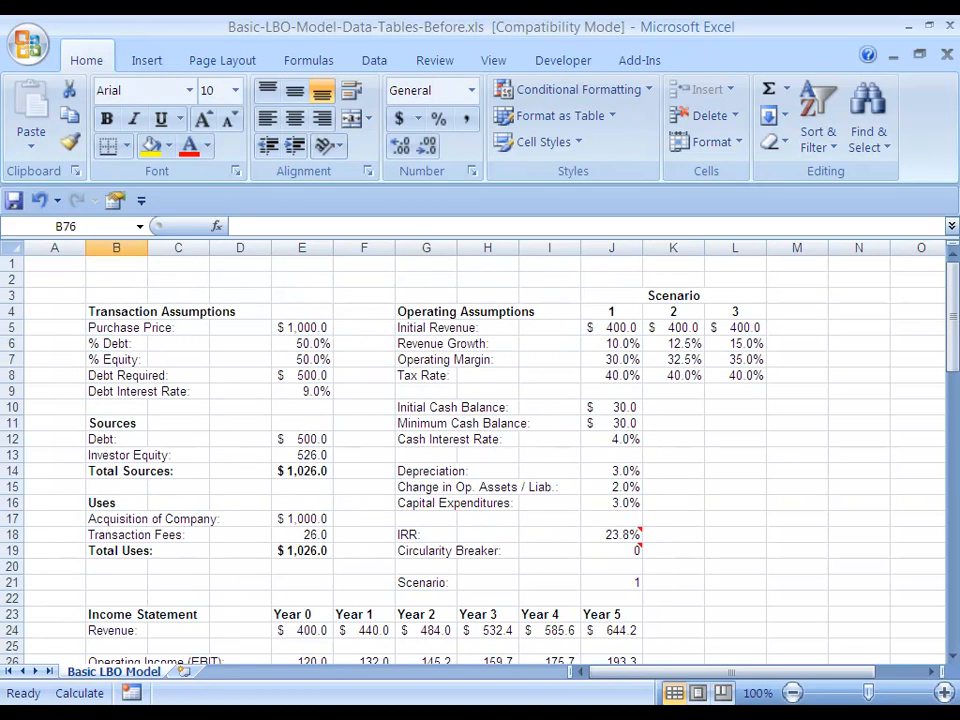
left_click(611, 296)
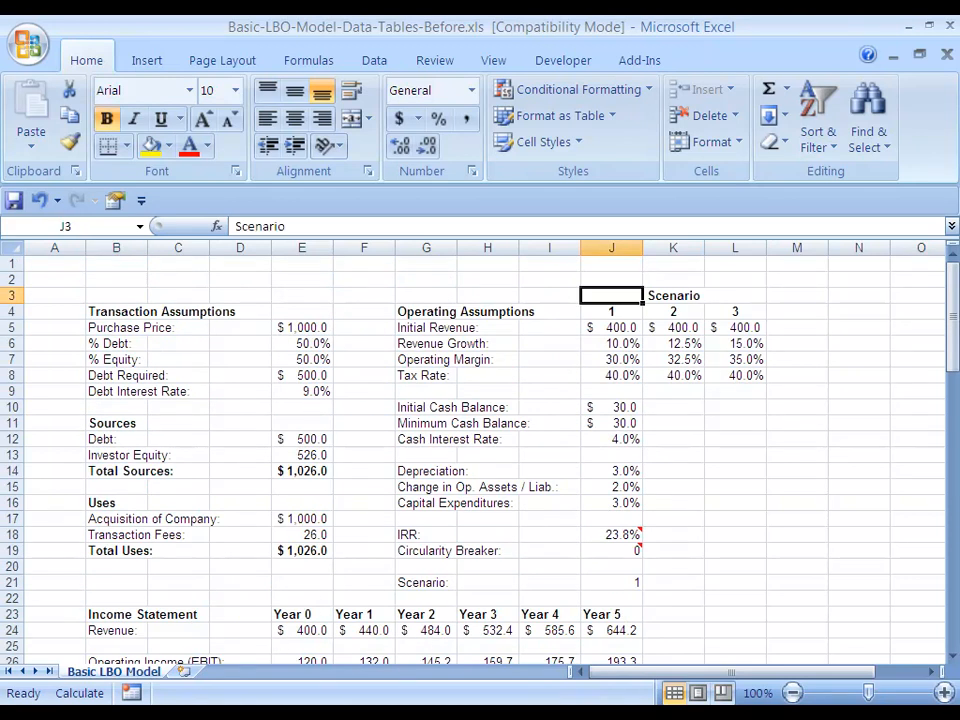
left_click_drag(611, 296, 611, 375)
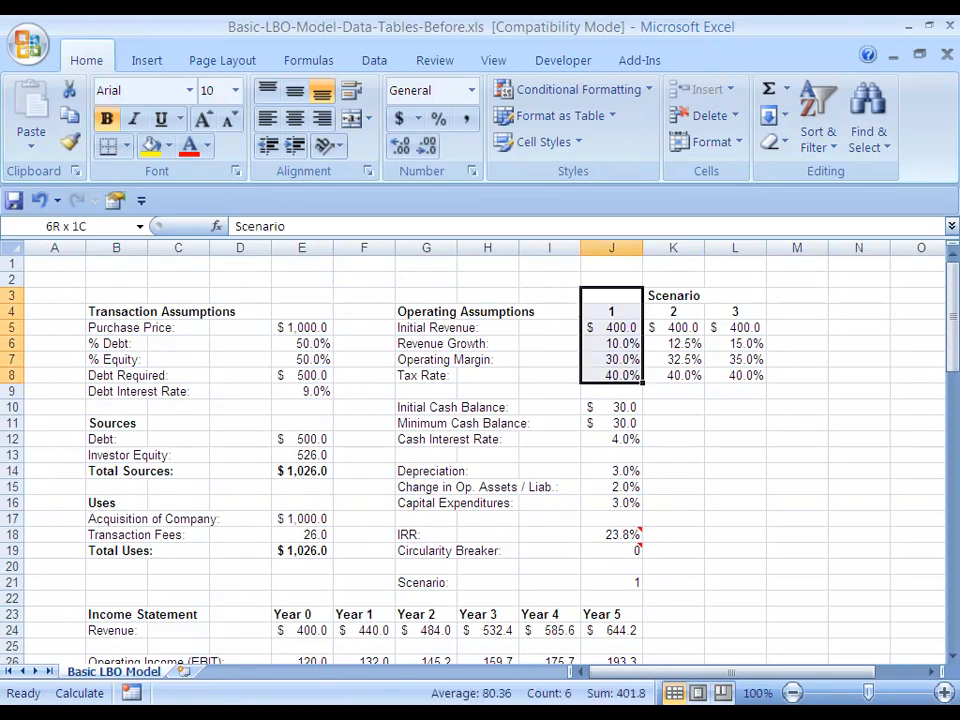
left_click_drag(611, 375, 735, 375)
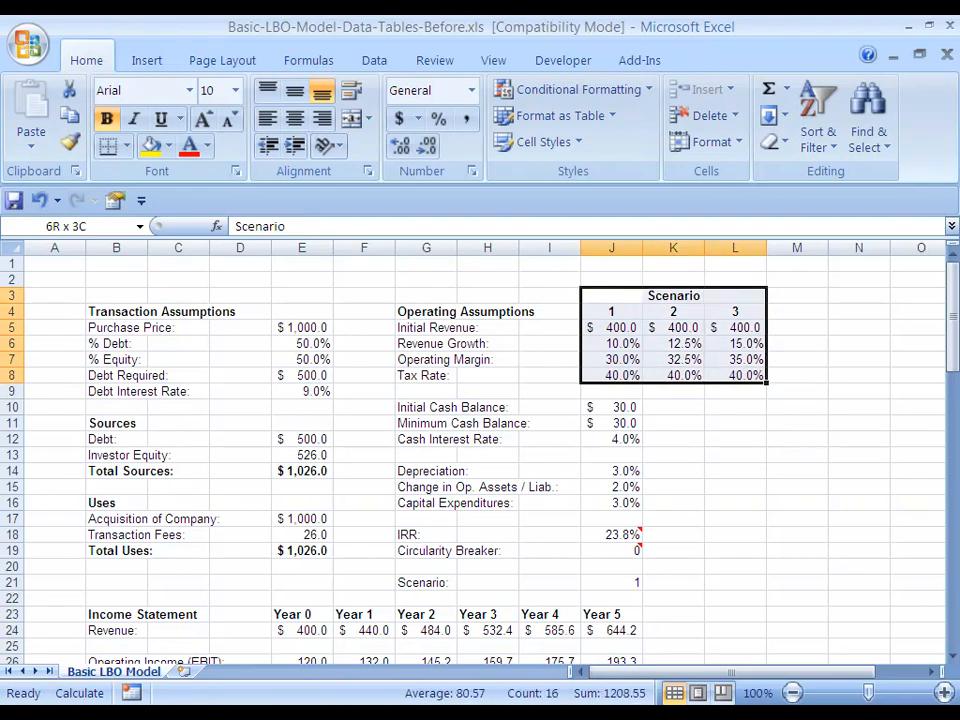
left_click_drag(735, 375, 735, 375)
key("Down")
key("Down")
key("Down")
key("Down")
key("Down")
key("Down")
key("Down")
key("Down")
key("Down")
key("Down")
key("Down")
key("Down")
key("Down")
key("Down")
key("Down")
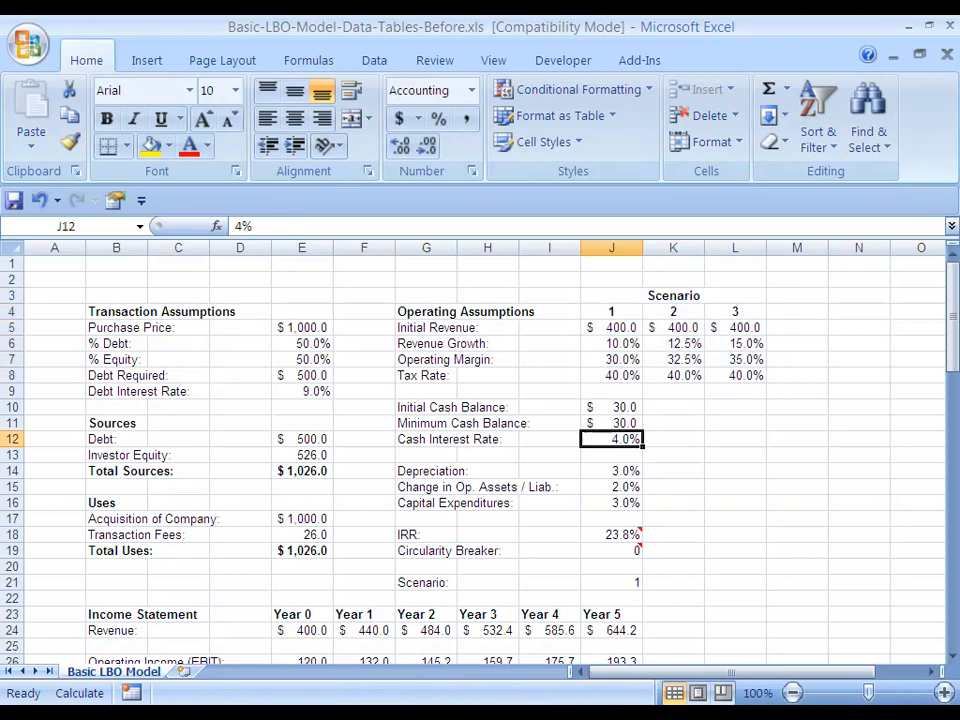
scroll(480, 455, "down", 11)
scroll(480, 455, "up", 11)
Compare the Revenue Growth assumptions in J6:L6 across the three scenarios
left_click(612, 327)
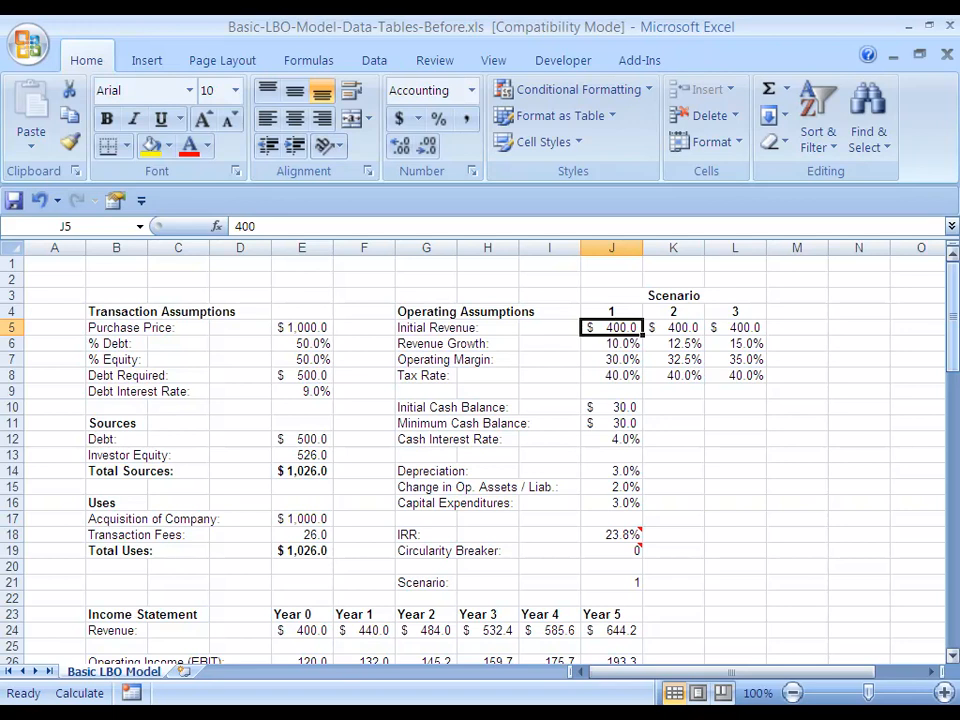
key("Down")
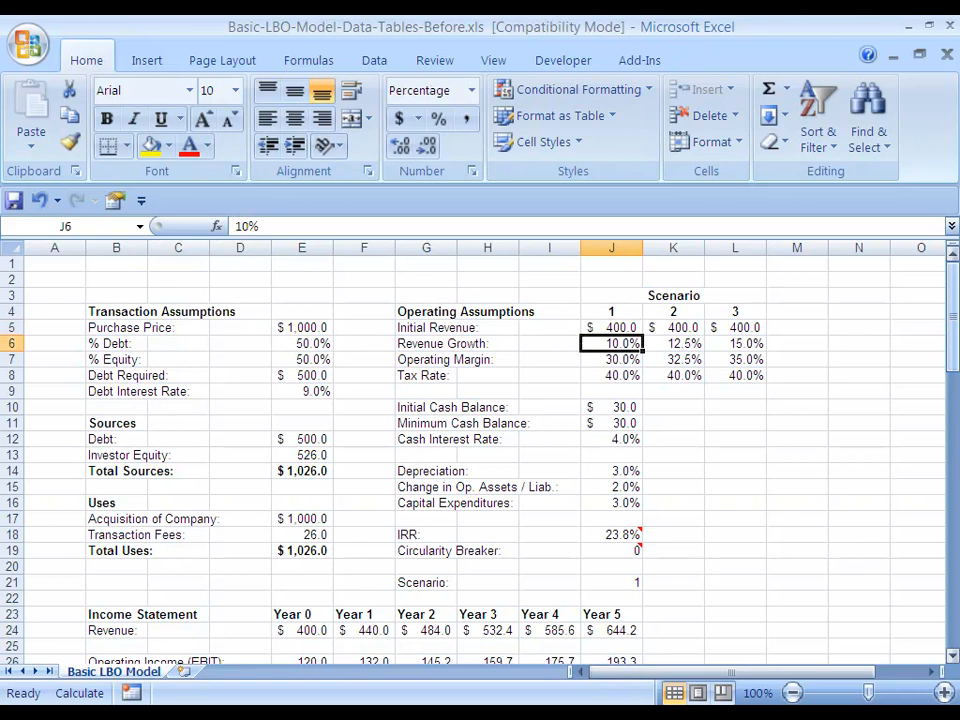
key("shift+Right")
key("shift+Right")
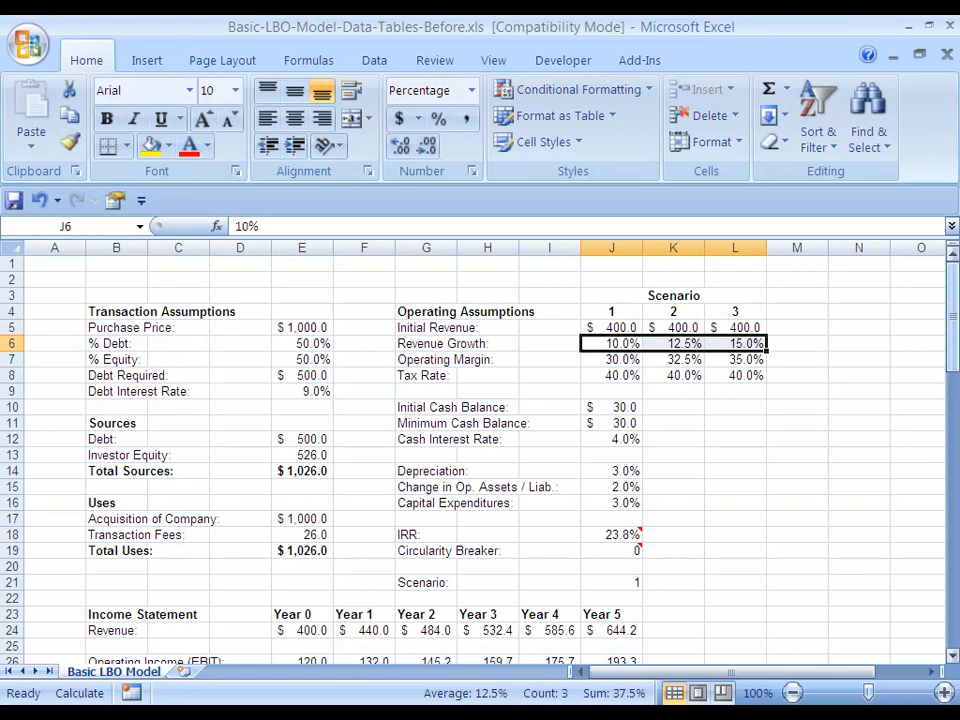
key("Down")
key("Up")
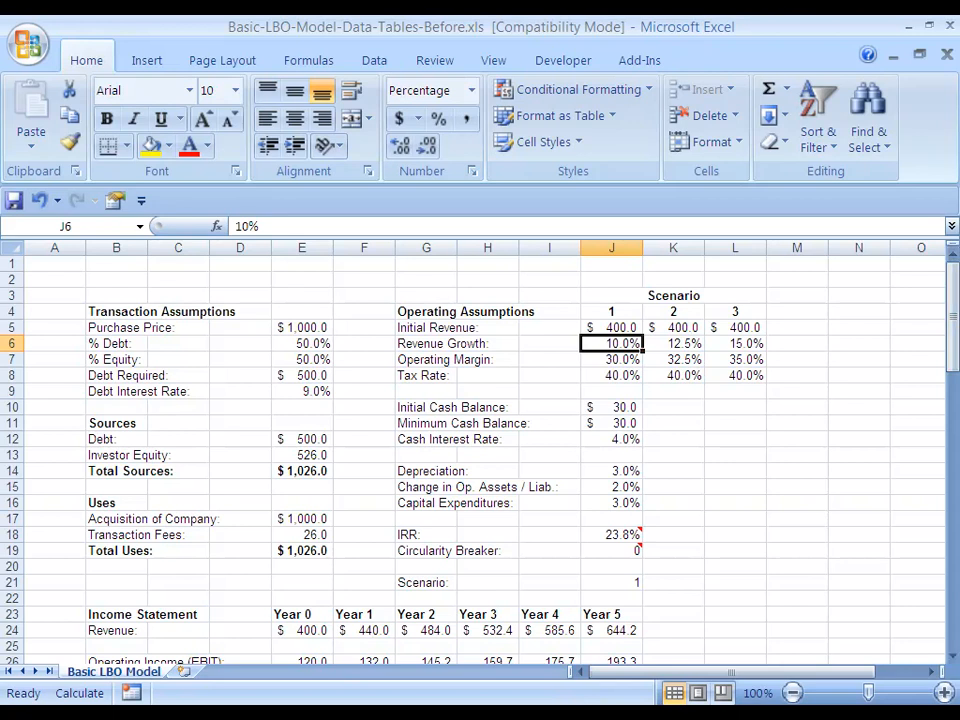
Enter the heading "EBITDA Exit Multiple" in D75, two rows below the IRR
scroll(480, 450, "down", 18)
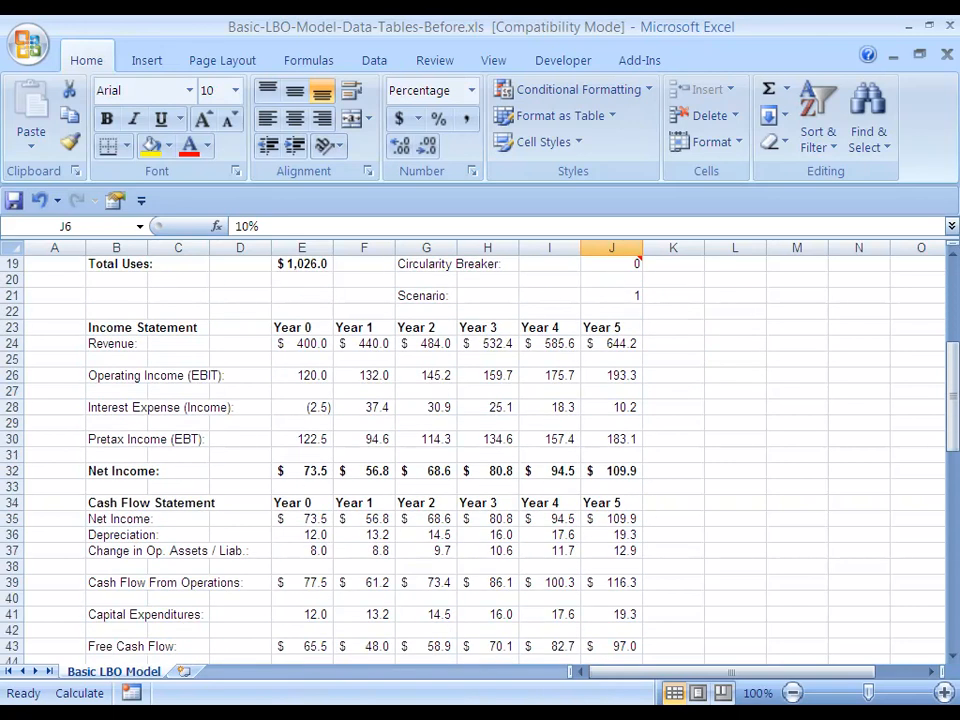
scroll(480, 450, "down", 3)
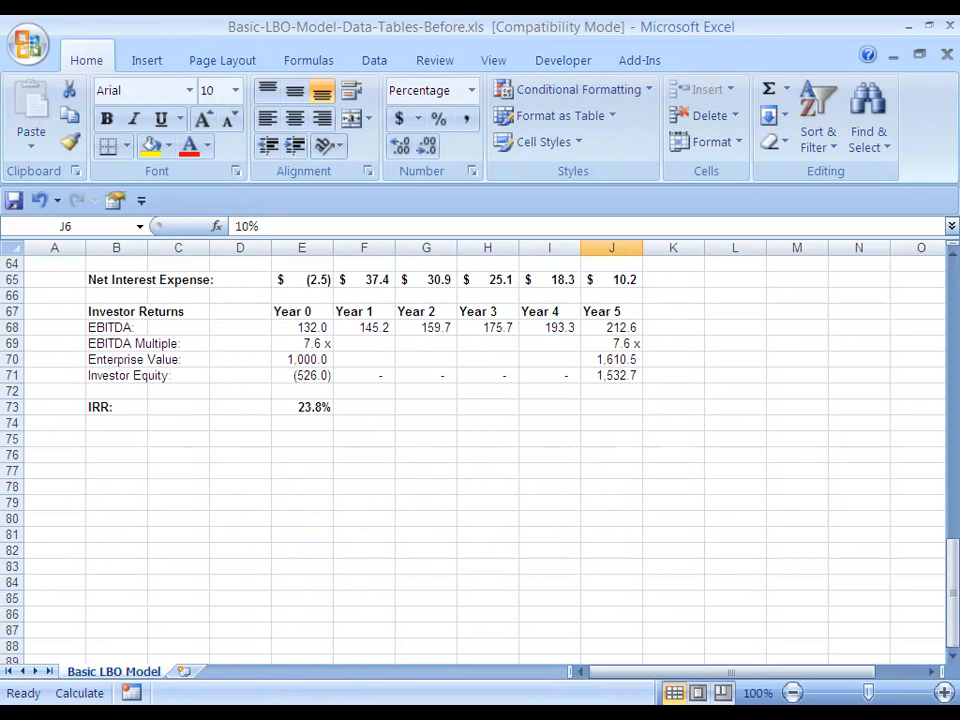
left_click(116, 439)
scroll(116, 439, "down", 2)
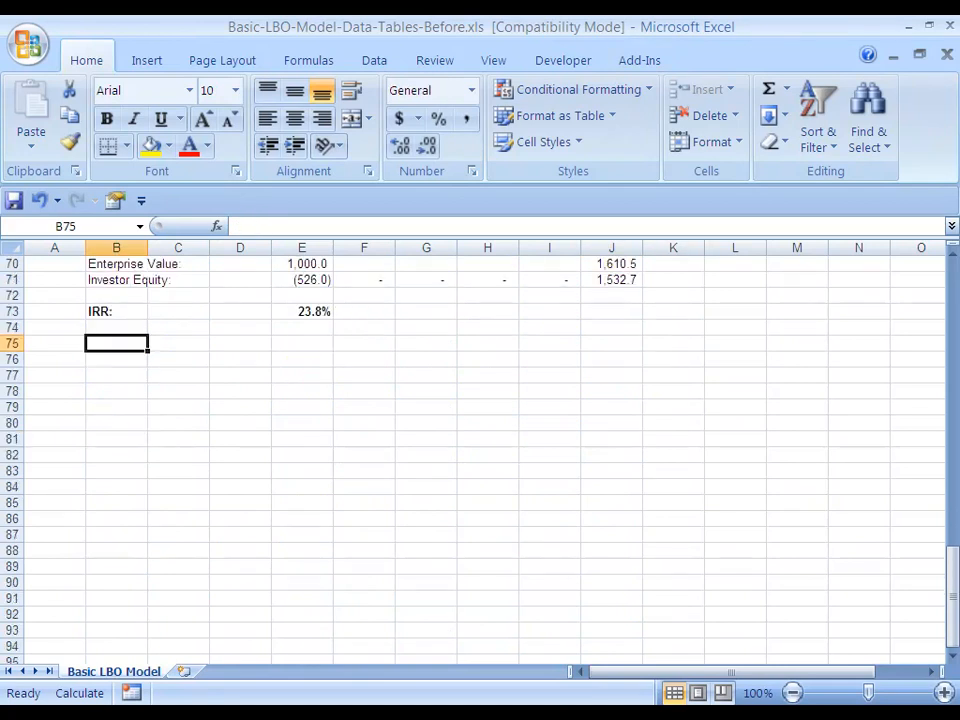
scroll(480, 450, "up", 1)
scroll(480, 450, "down", 1)
key("Right")
key("Right")
key("Down")
key("Up")
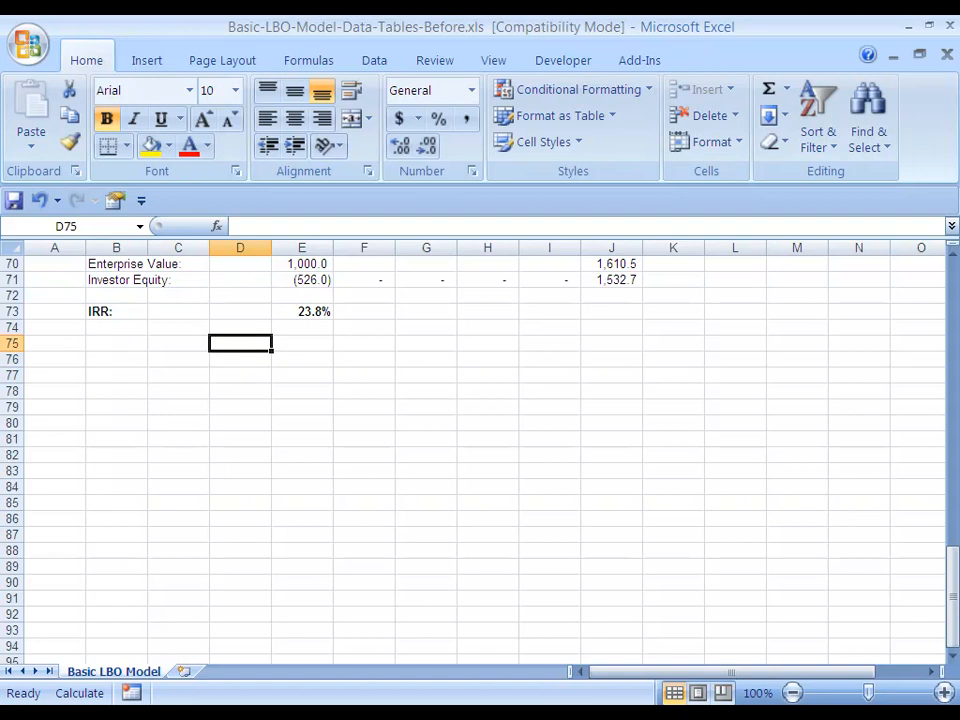
type("EBITDA EX")
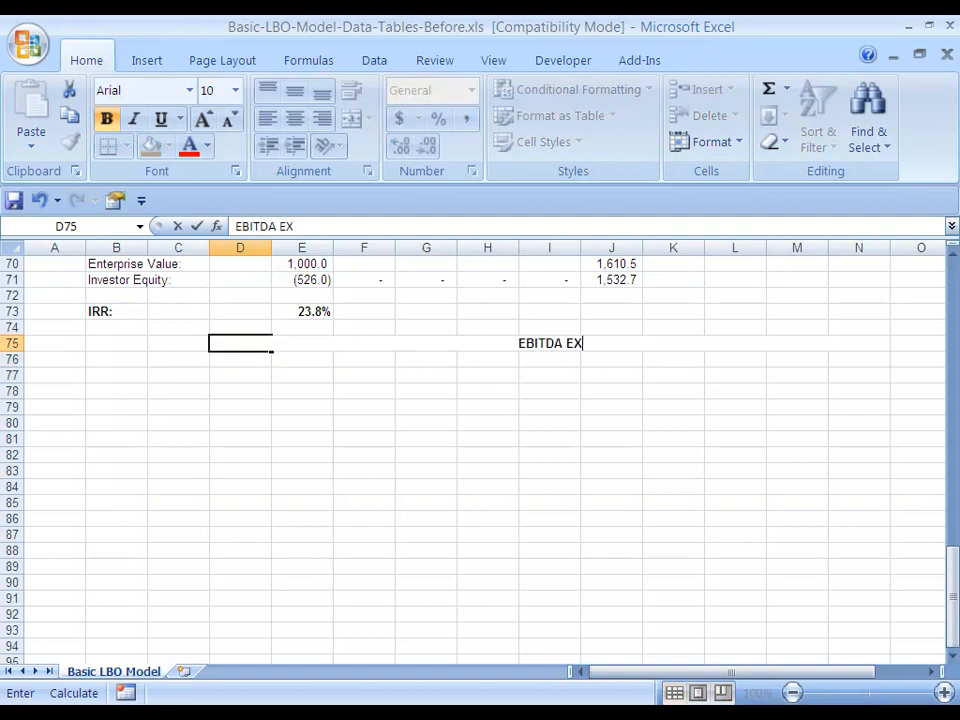
key("BackSpace")
type("xit ")
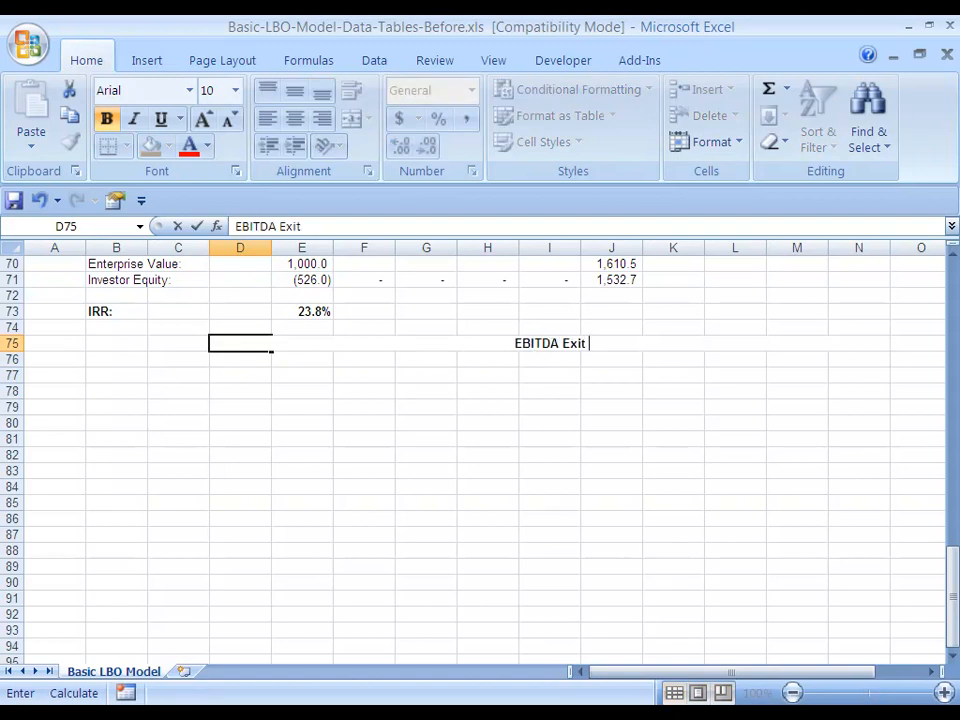
type("Multiple")
key("ctrl+Return")
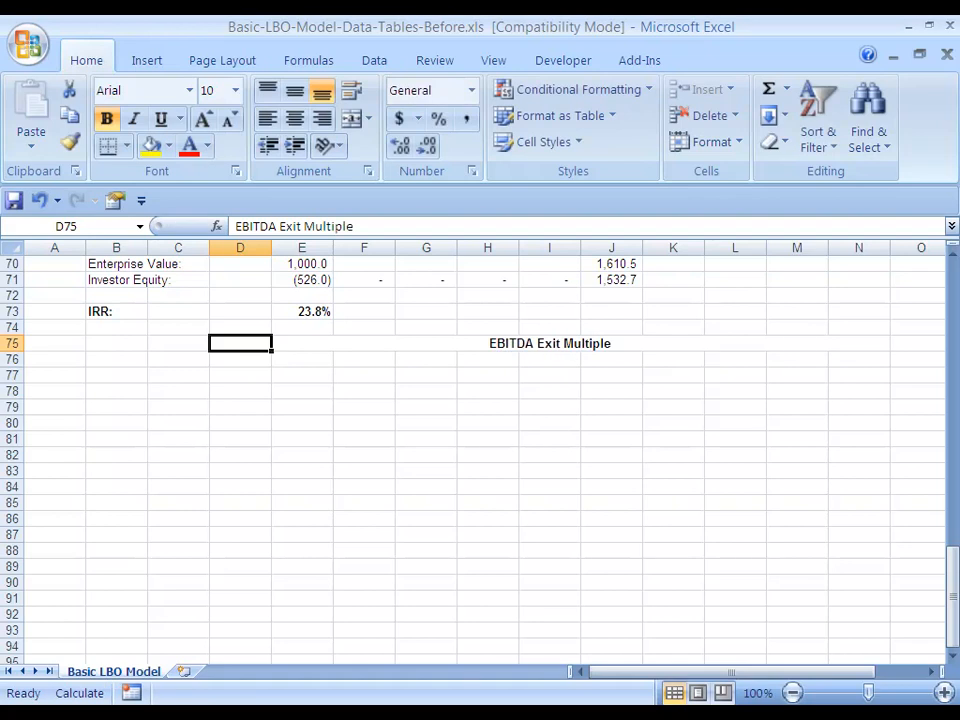
Format the EBITDA Exit Multiple heading with Center Across Selection horizontal alignment and bold text
key("ctrl+1")
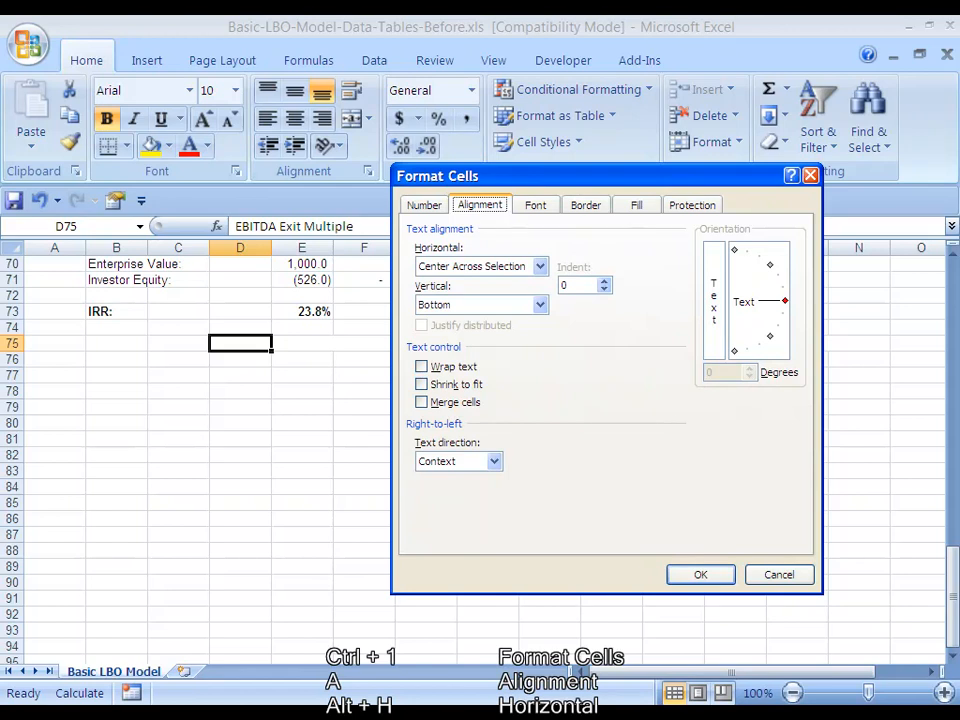
key("alt+h")
key("Return")
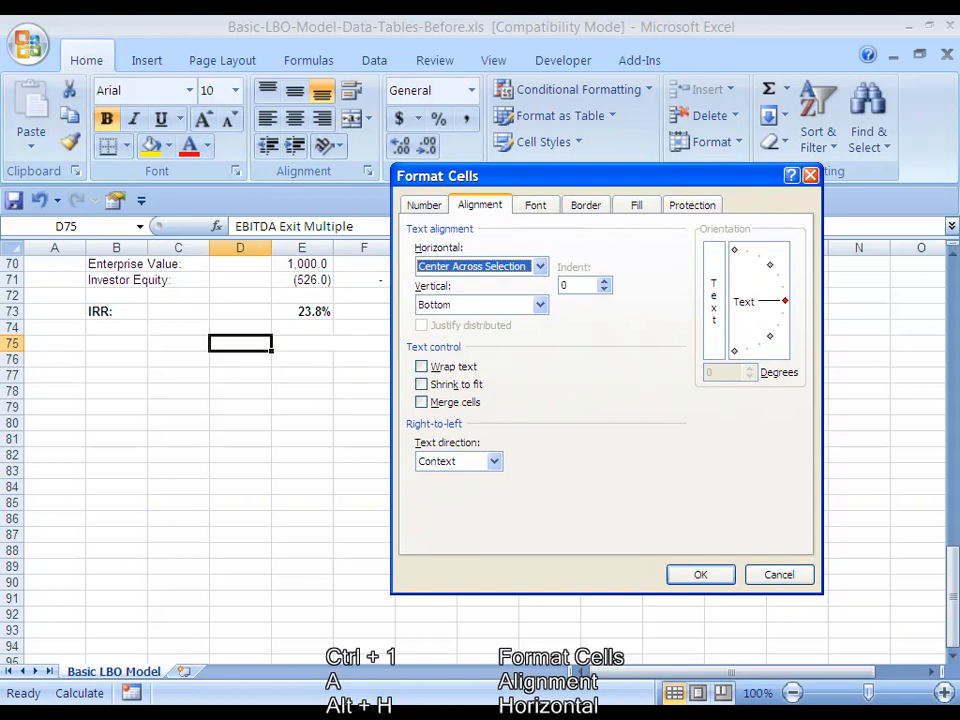
key("Return")
key("ctrl+b")
key("ctrl+b")
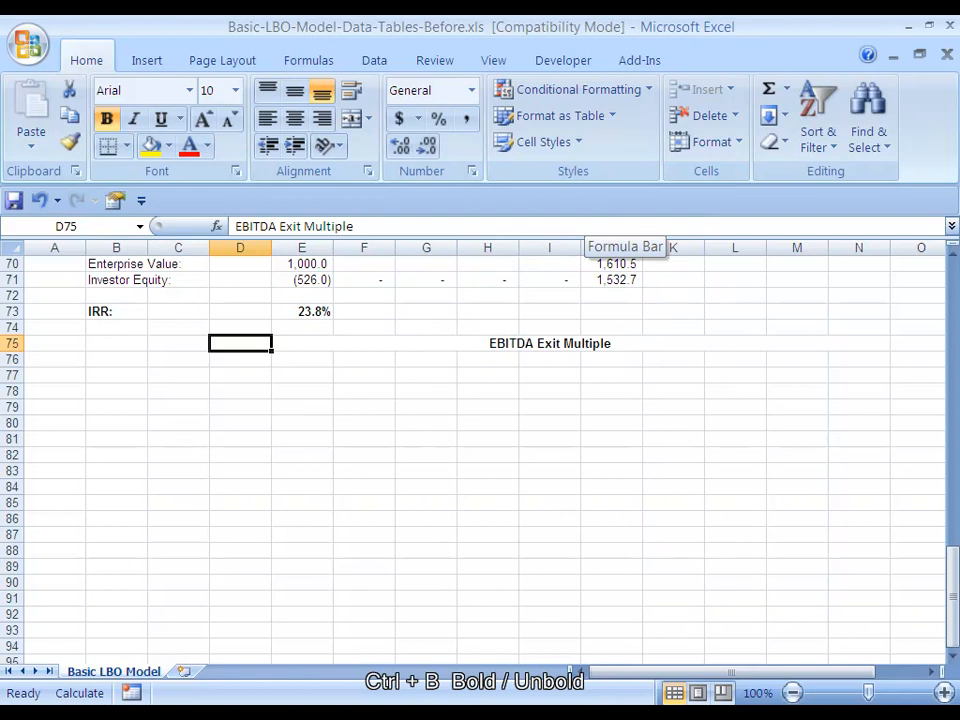
key("Left")
key("Left")
key("Down")
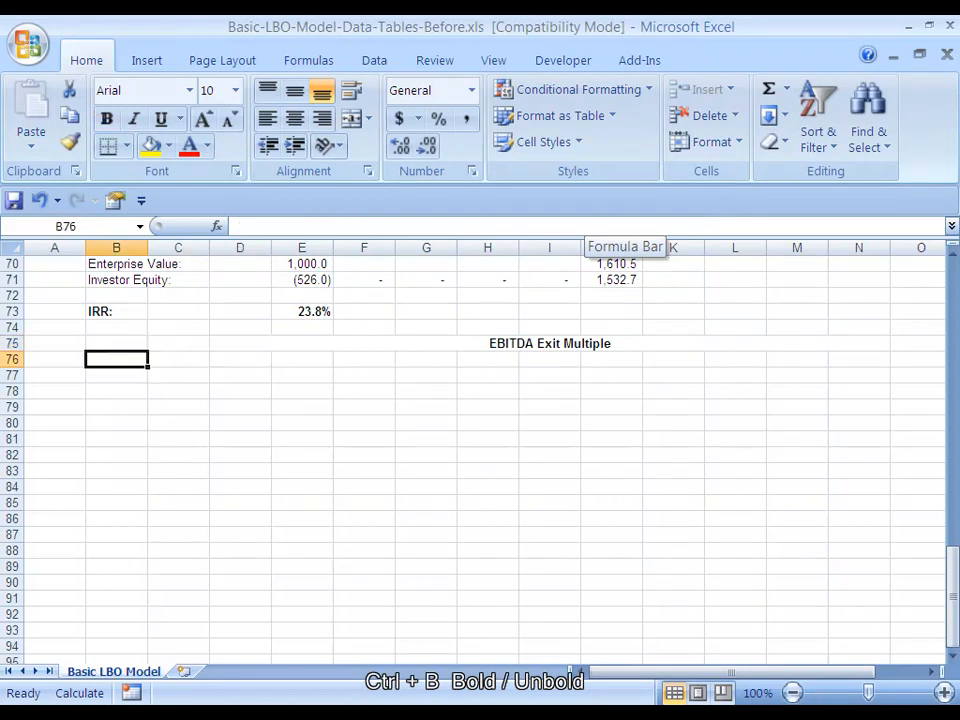
type("P")
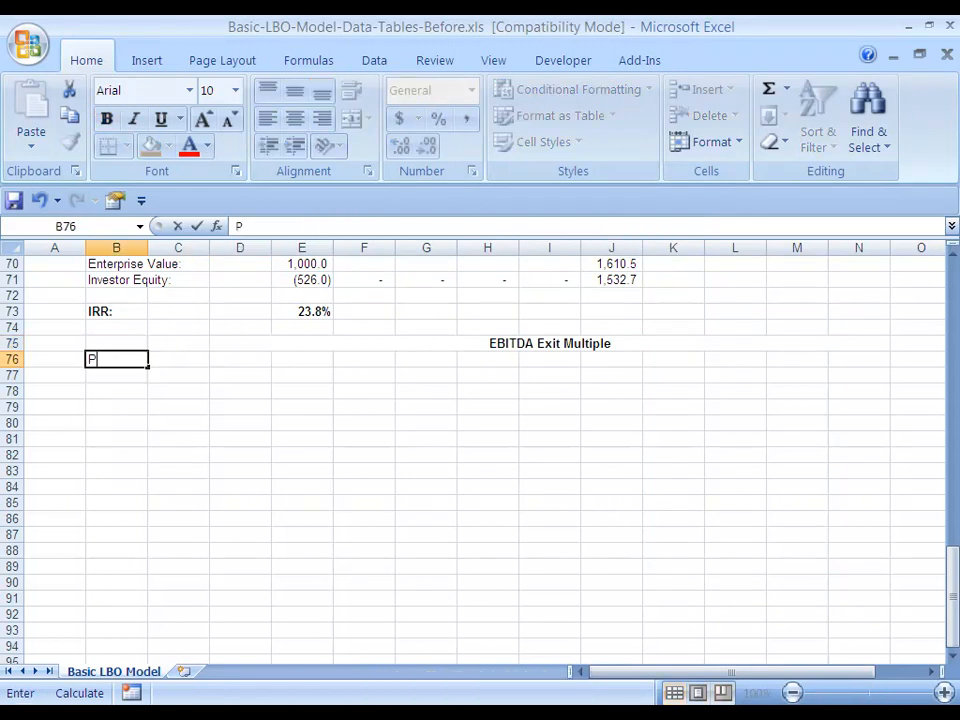
type("urchase Price")
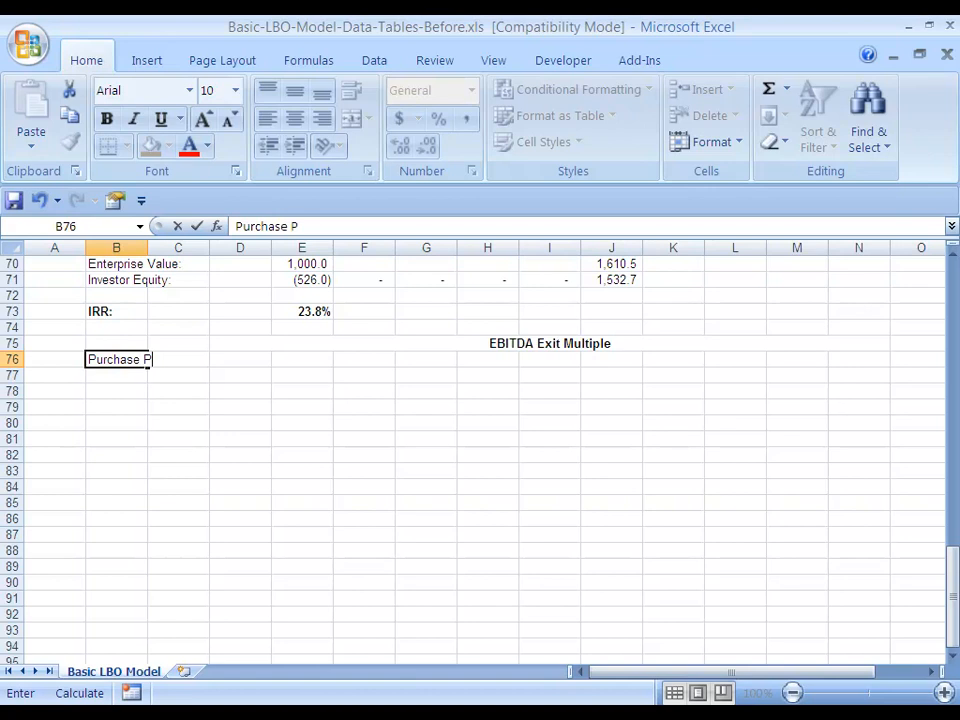
key("ctrl+Return")
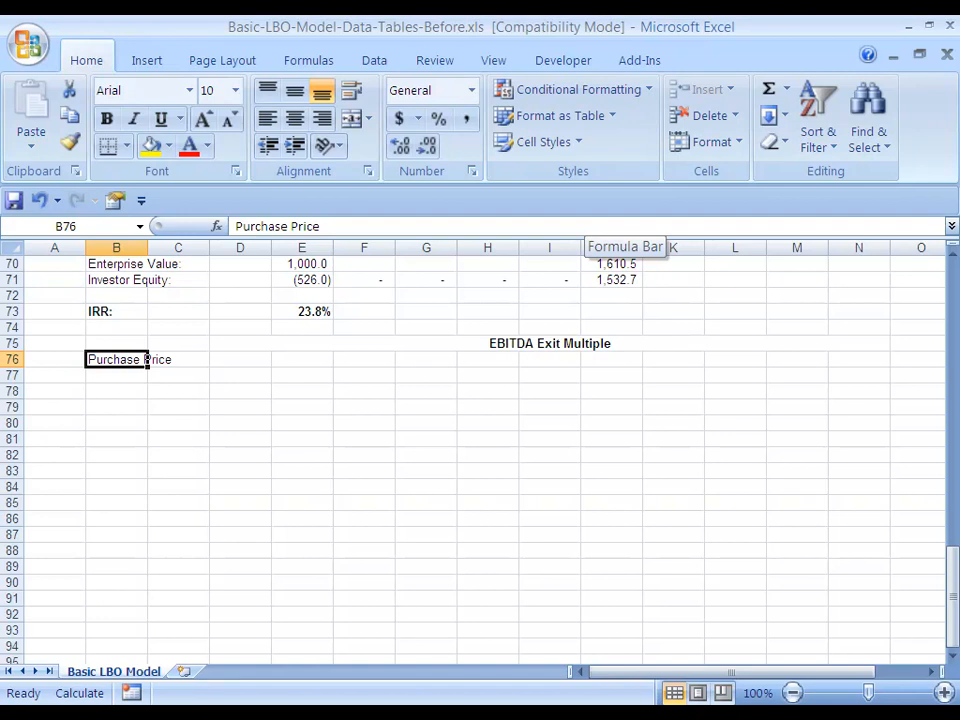
key("Delete")
Enter the row label "Purchase Price" in B77 and the first purchase price, 750, in C77
key("Up")
key("Down")
key("Down")
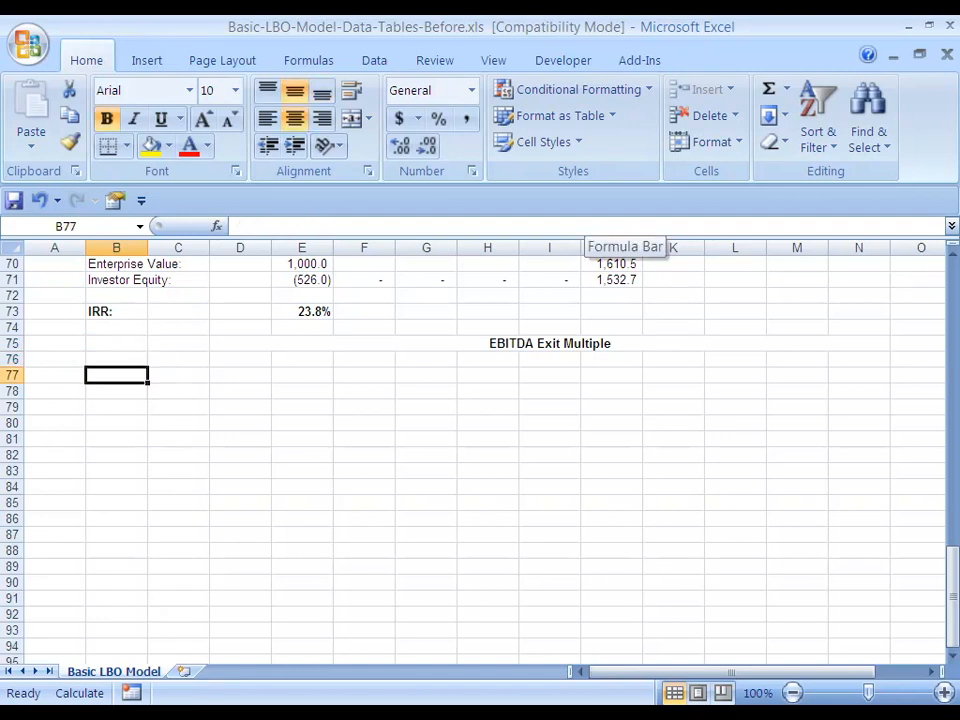
type("Purchase P")
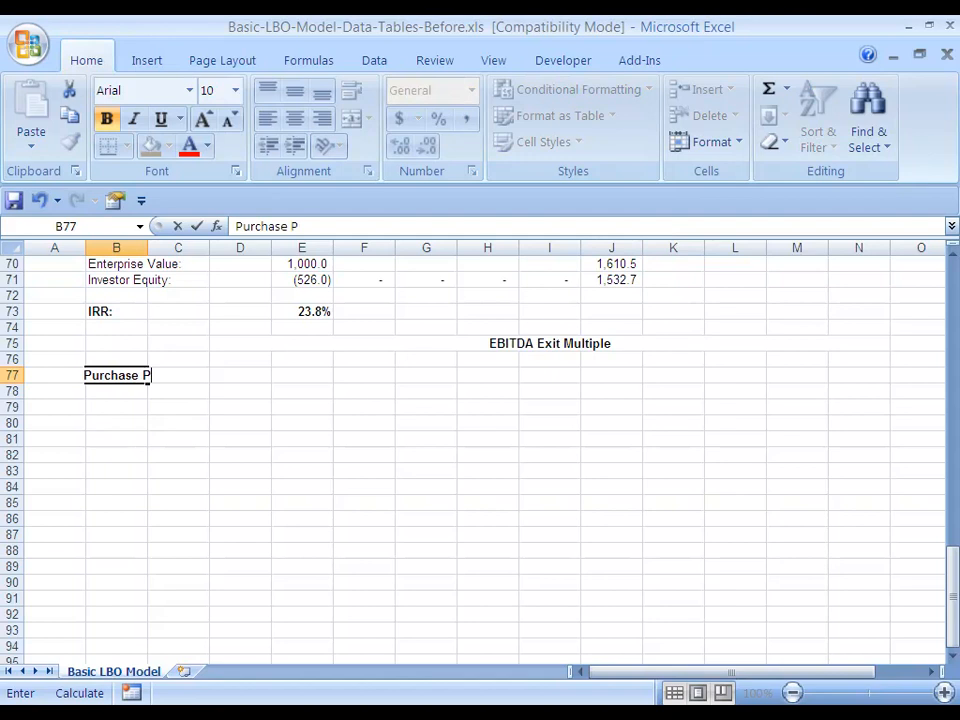
type("rice")
key("ctrl+Return")
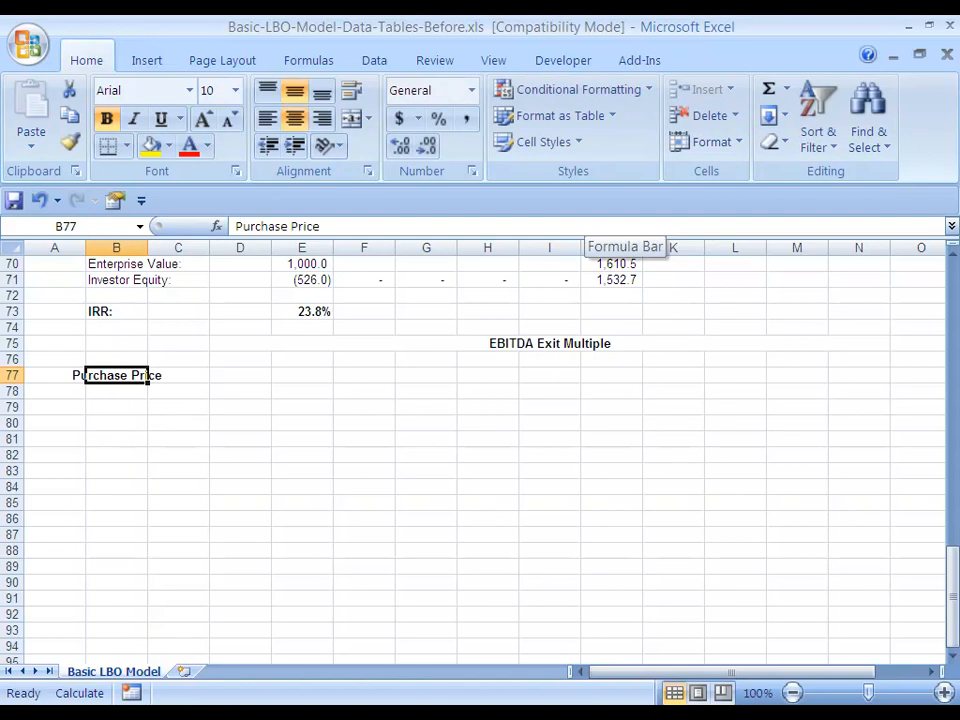
key("Right")
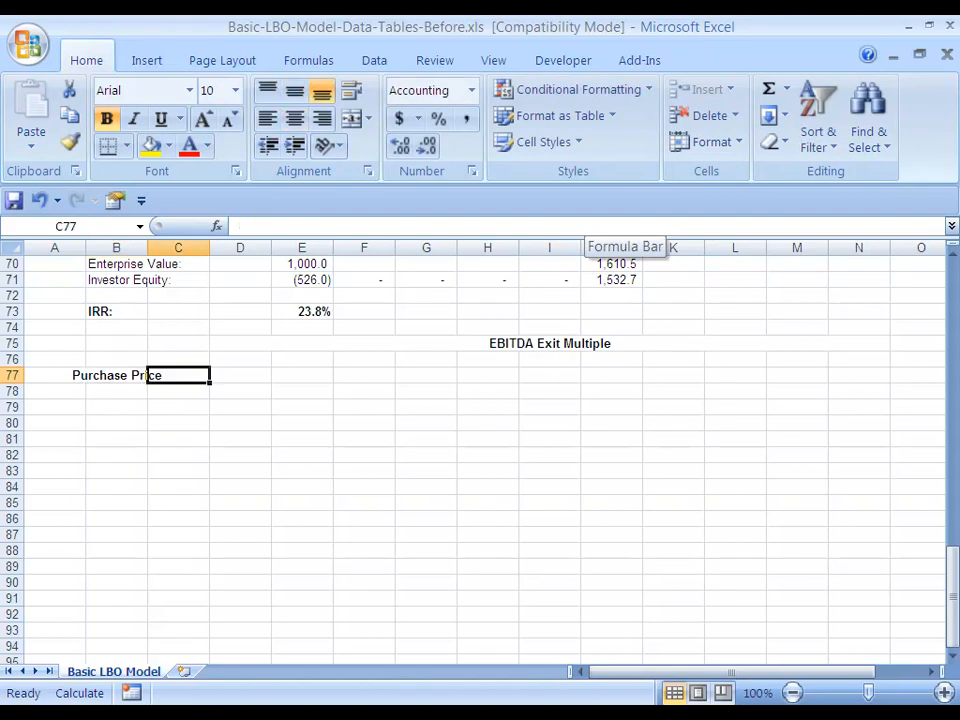
type("750")
key("ctrl+Return")
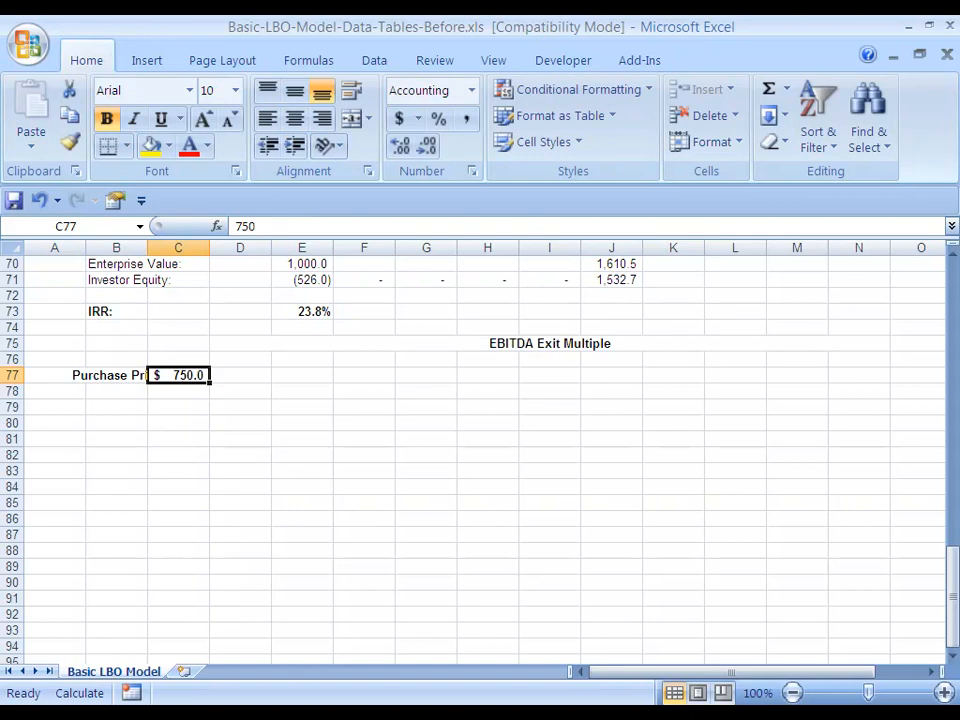
Check the model's purchase price in E5 and enter the formula =C77+50 in C78
scroll(480, 450, "up", 20)
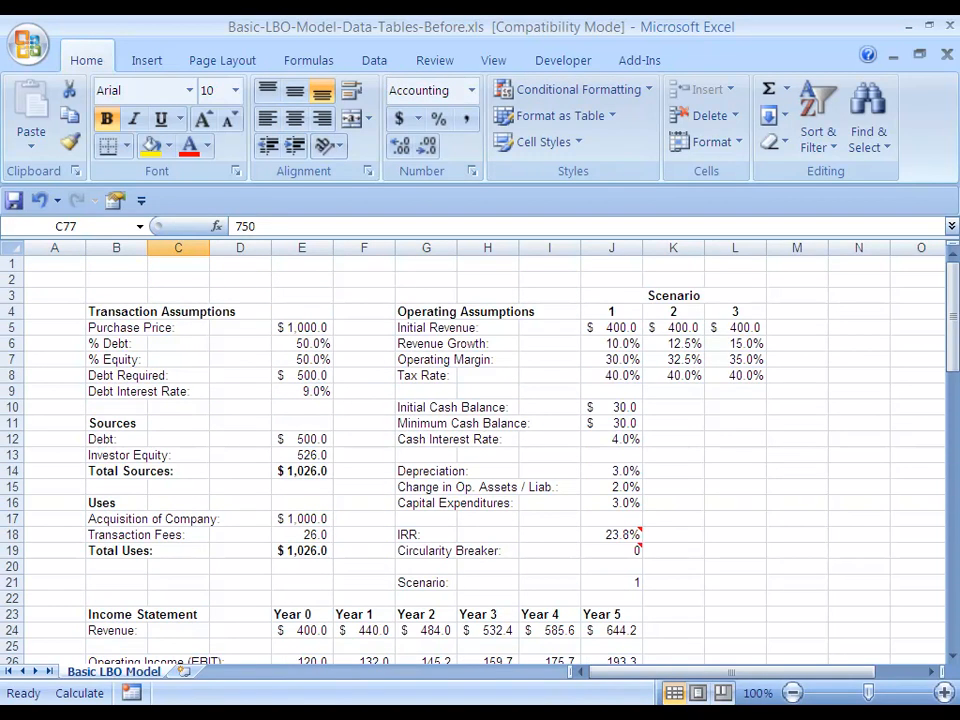
left_click(302, 328)
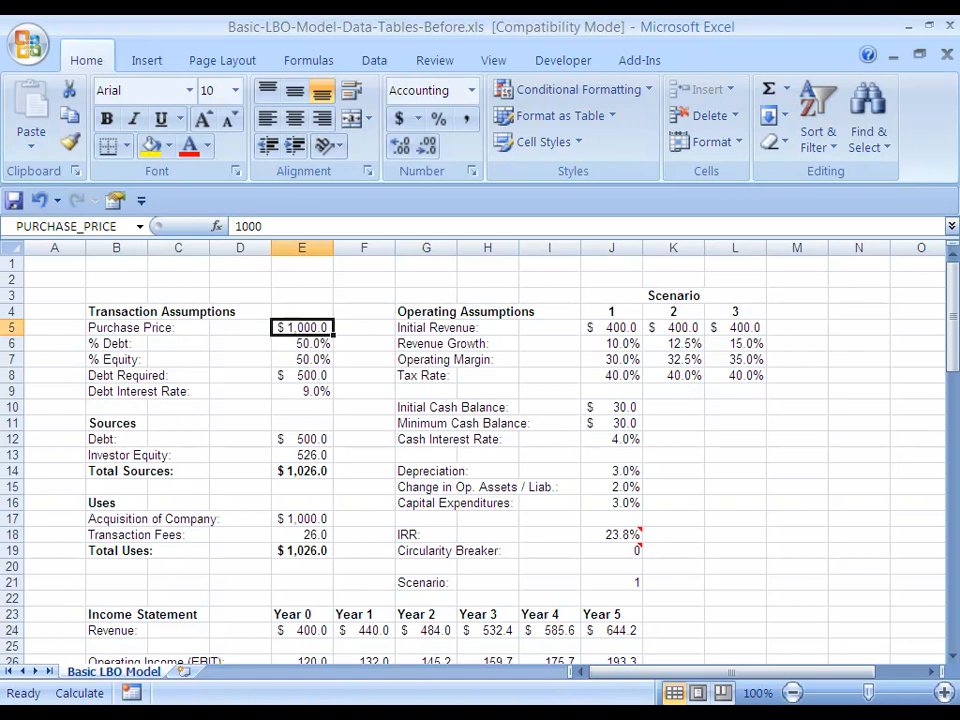
scroll(480, 450, "down", 20)
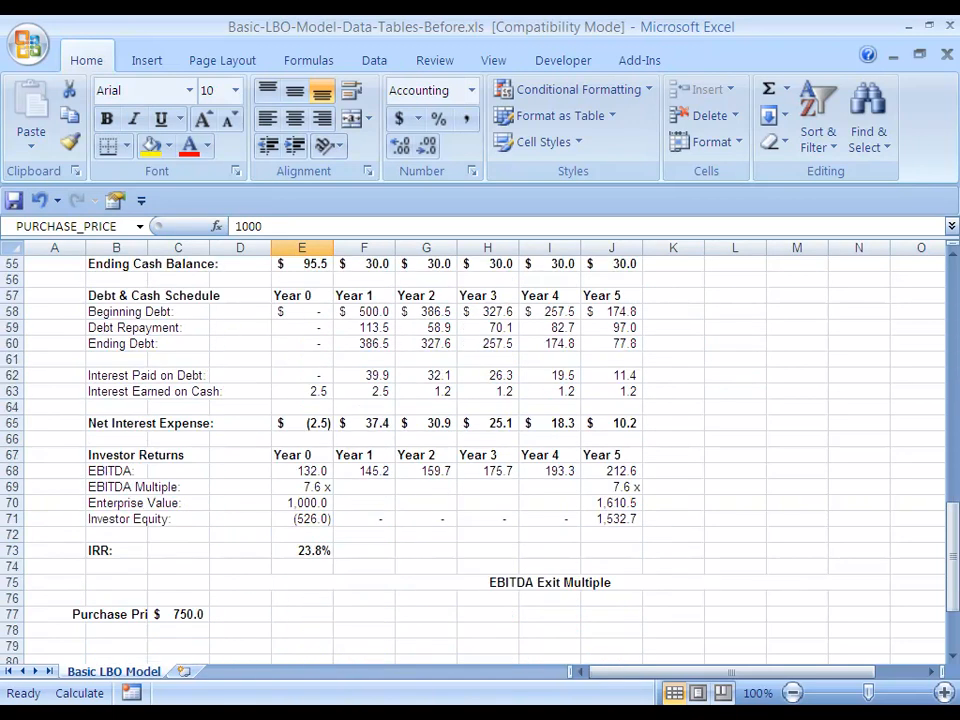
left_click(178, 423)
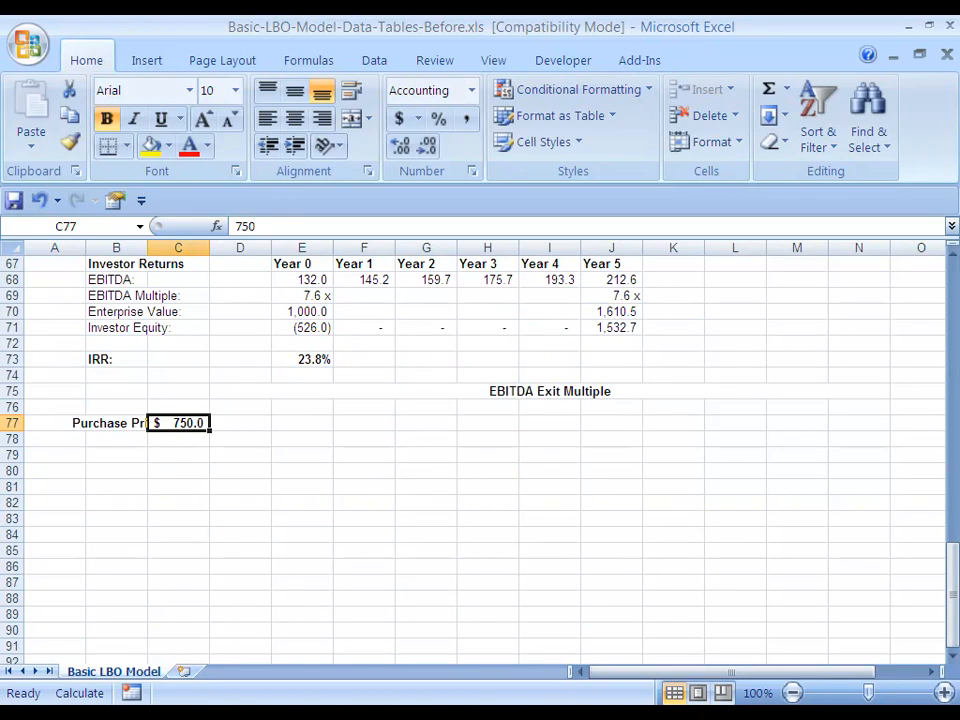
key("Down")
type("=")
key("Up")
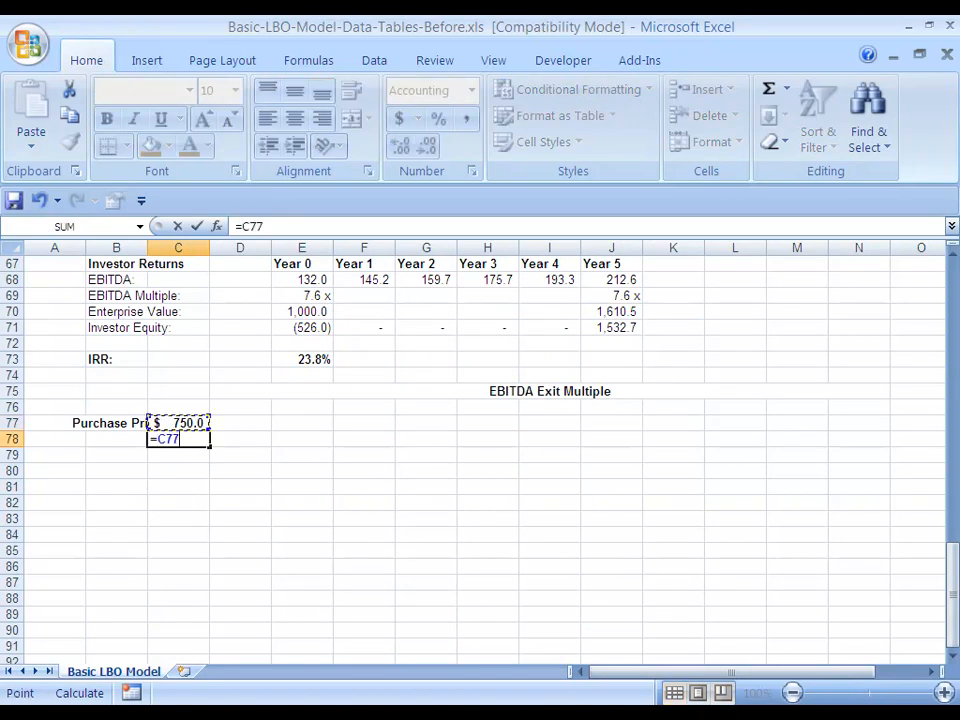
type("+50")
key("ctrl+Return")
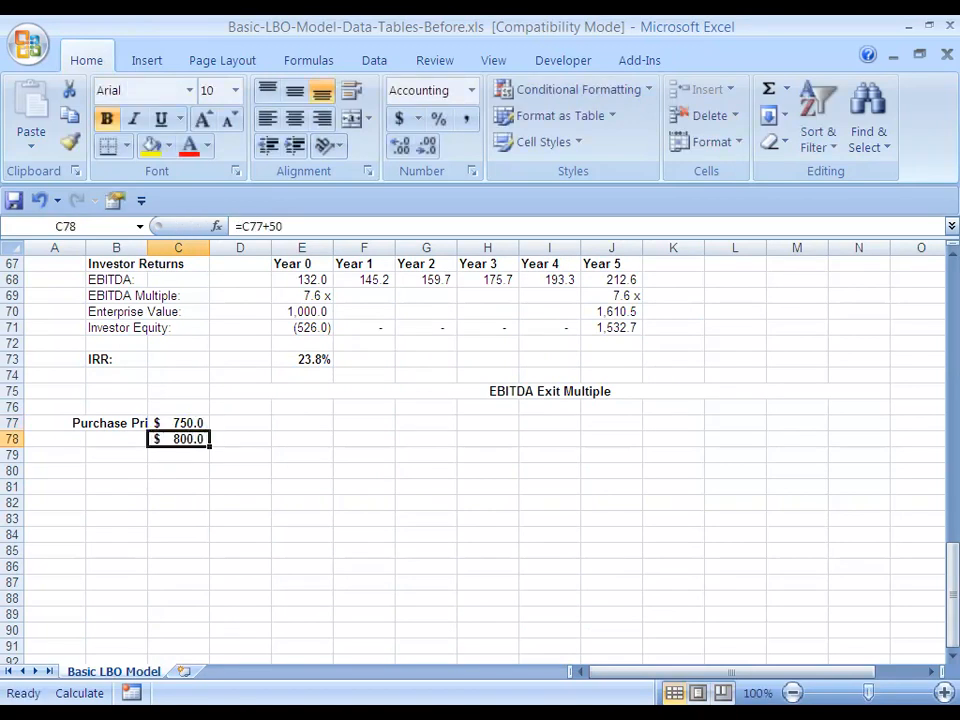
Fill the purchase price formula in C78 down through C87
key("ctrl+c")
key("shift+Down")
key("shift+Down")
key("shift+Down")
key("shift+Down")
key("shift+Down")
key("shift+Down")
key("shift+Down")
key("shift+Down")
key("shift+Down")
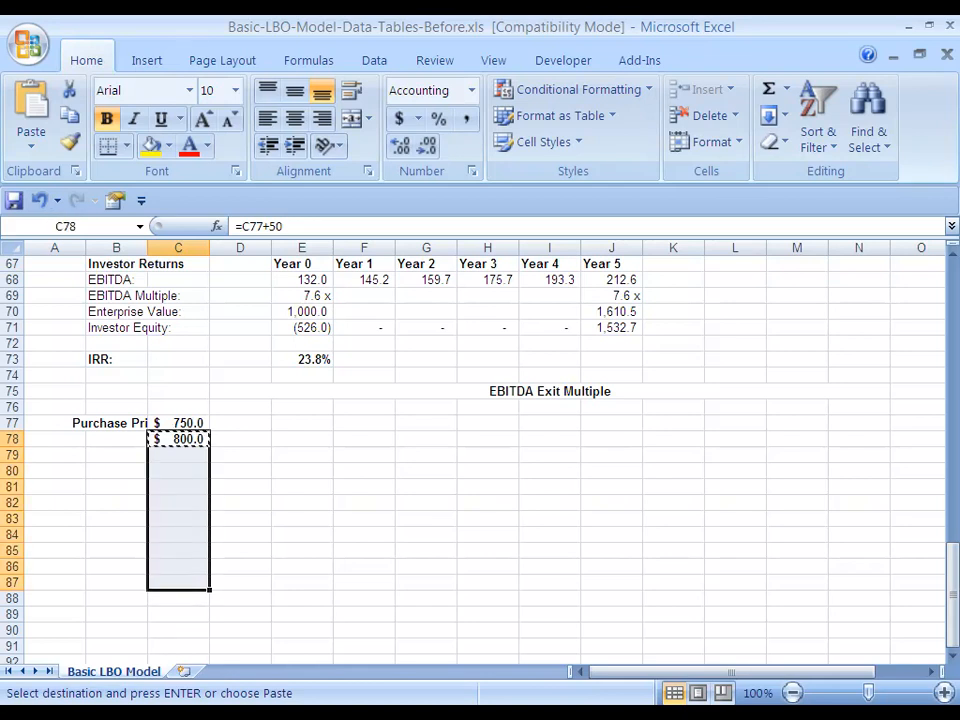
key("ctrl+v")
key("ctrl+d")
key("Down")
key("ctrl+Down")
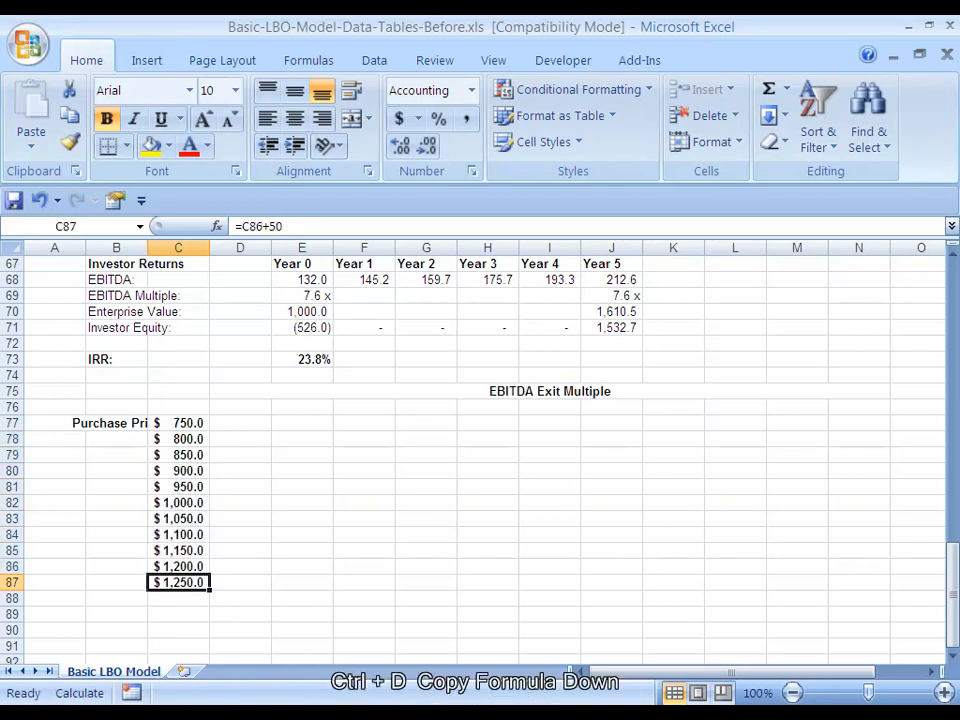
Merge B77:B87 alongside the purchase prices and rotate the Purchase Price label to 90 degrees
key("Left")
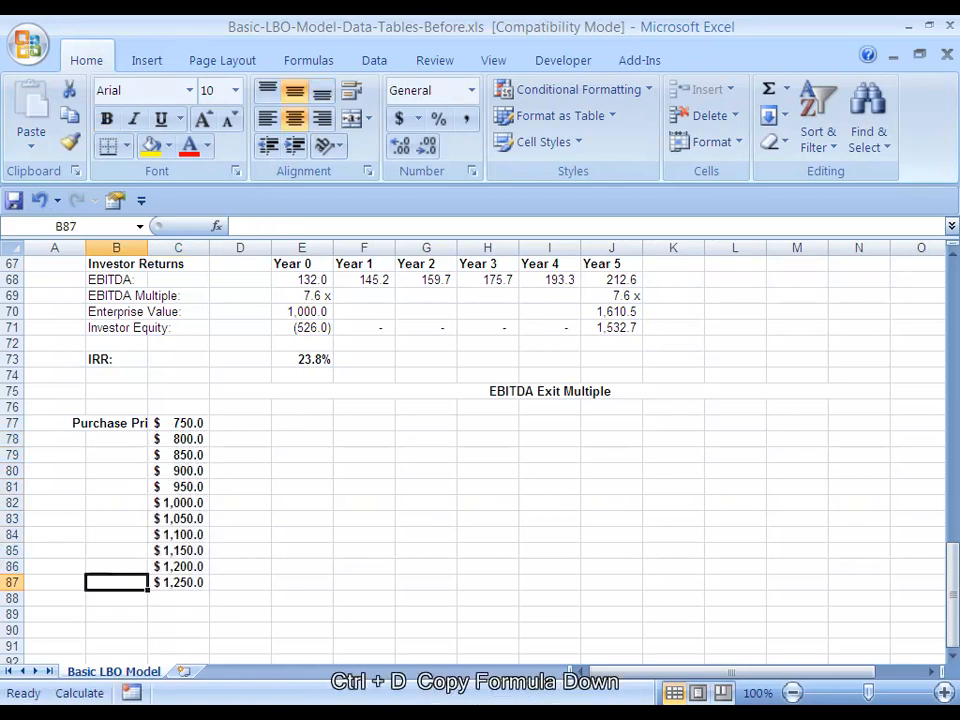
key("ctrl+Up")
key("shift+Down")
key("shift+Down")
key("shift+Down")
key("shift+Down")
key("shift+Down")
key("shift+Down")
key("shift+Down")
key("shift+Down")
key("shift+Down")
key("shift+Down")
key("Down")
key("Up")
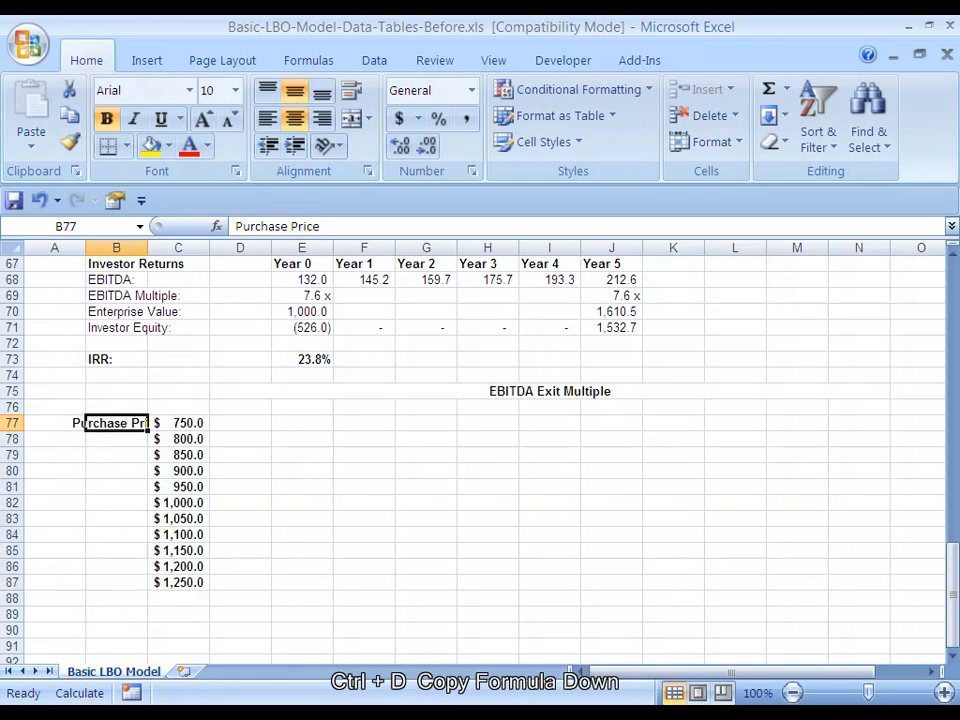
key("shift+Down")
key("shift+Down")
key("shift+Down")
key("shift+Down")
key("shift+Down")
key("shift+Down")
key("shift+Down")
key("shift+Down")
key("shift+Down")
key("shift+Down")
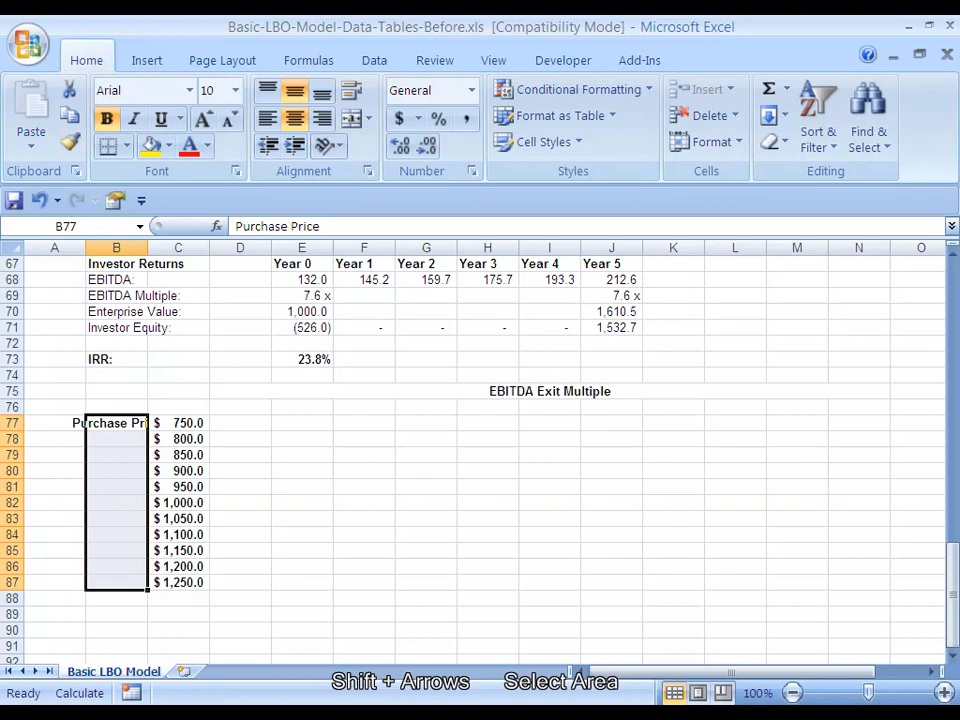
key("ctrl+1")
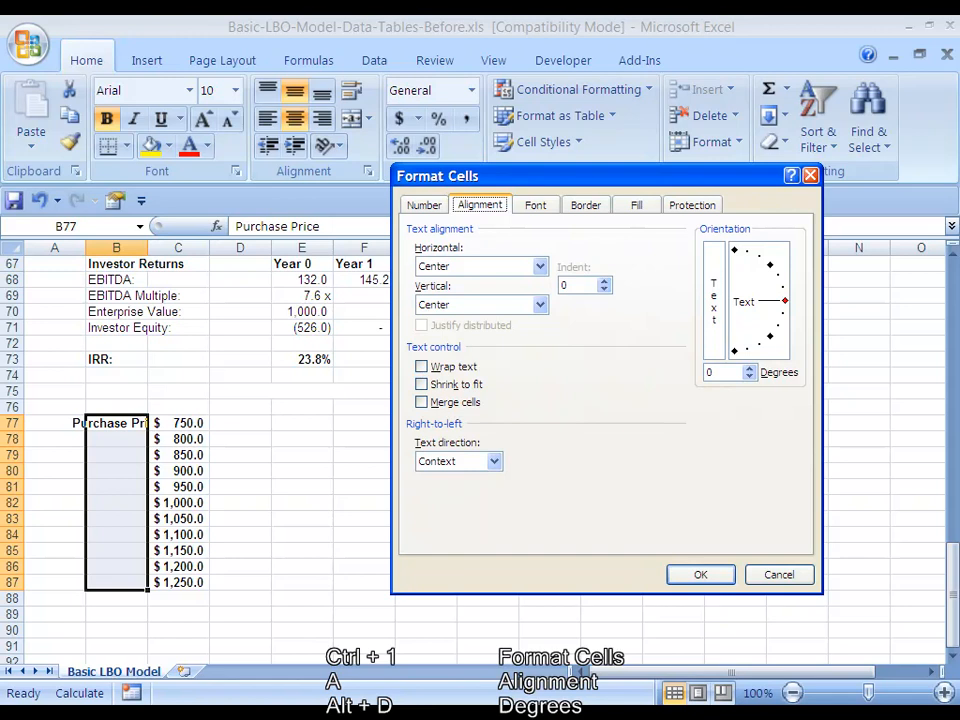
key("alt+d")
type("90")
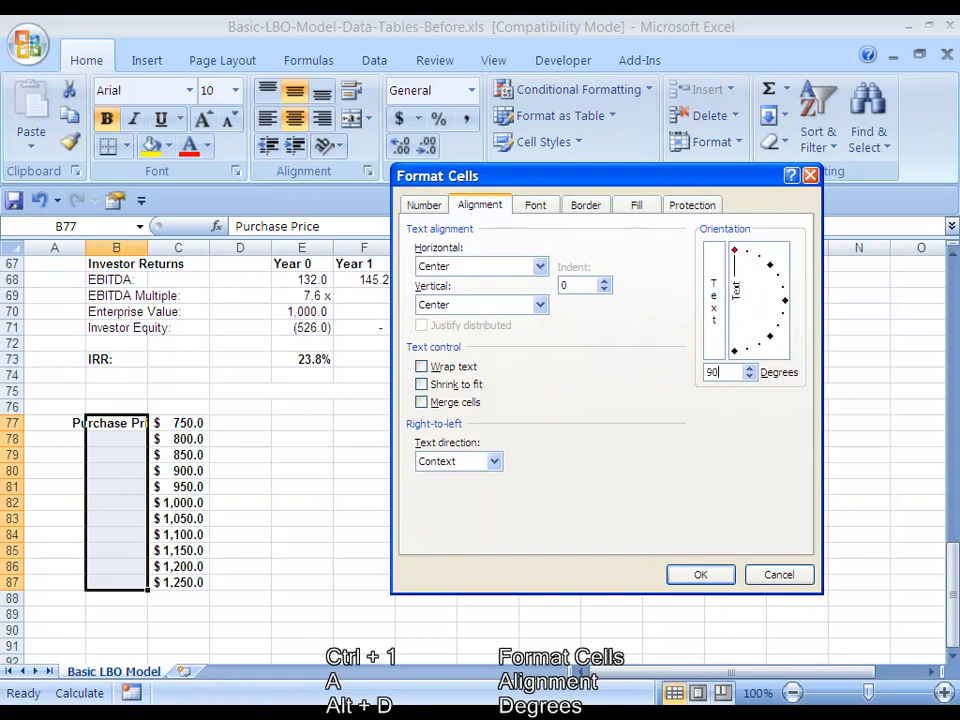
key("alt+m")
key("Return")
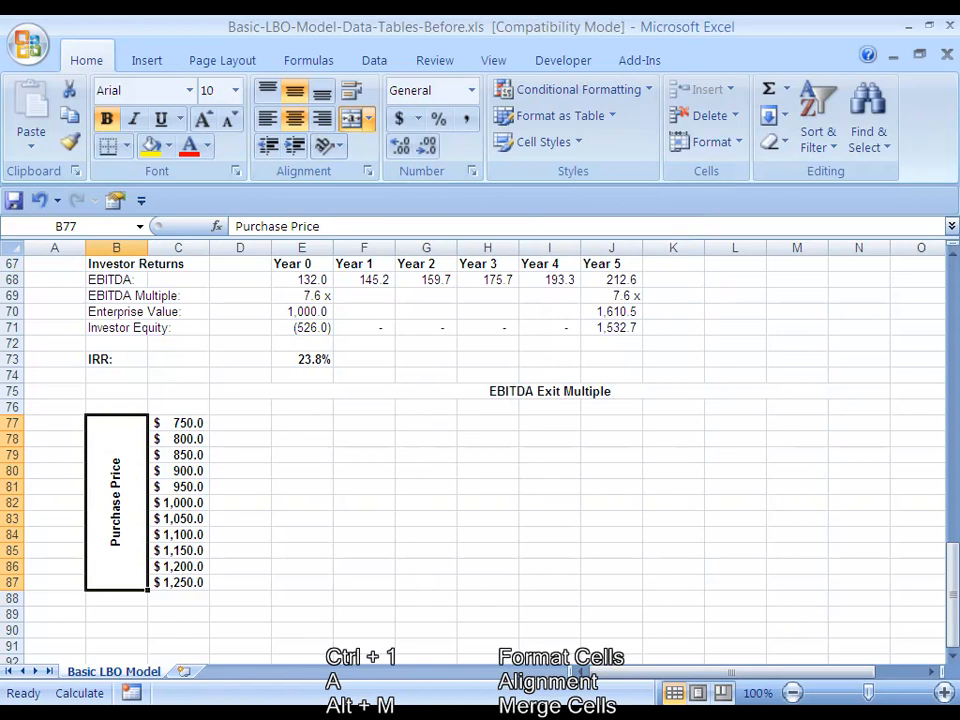
Examine how the Year 0 and Year 5 EBITDA multiples and the Year 0 enterprise value are calculated under Investor Returns
key("Right")
key("Left")
key("Right")
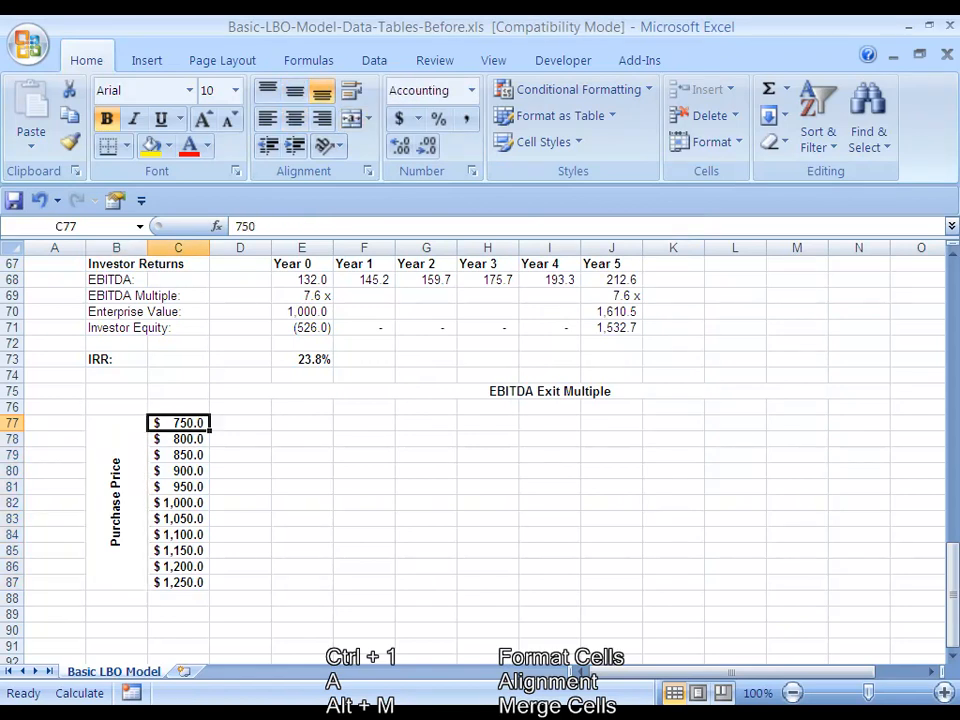
key("Right")
key("Up")
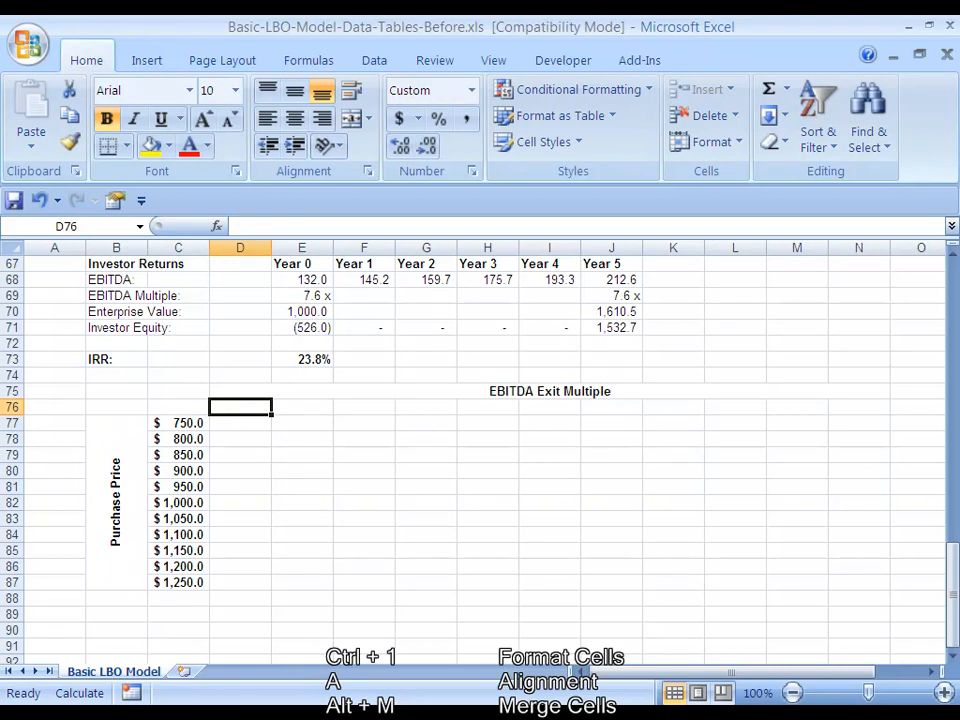
left_click(302, 296)
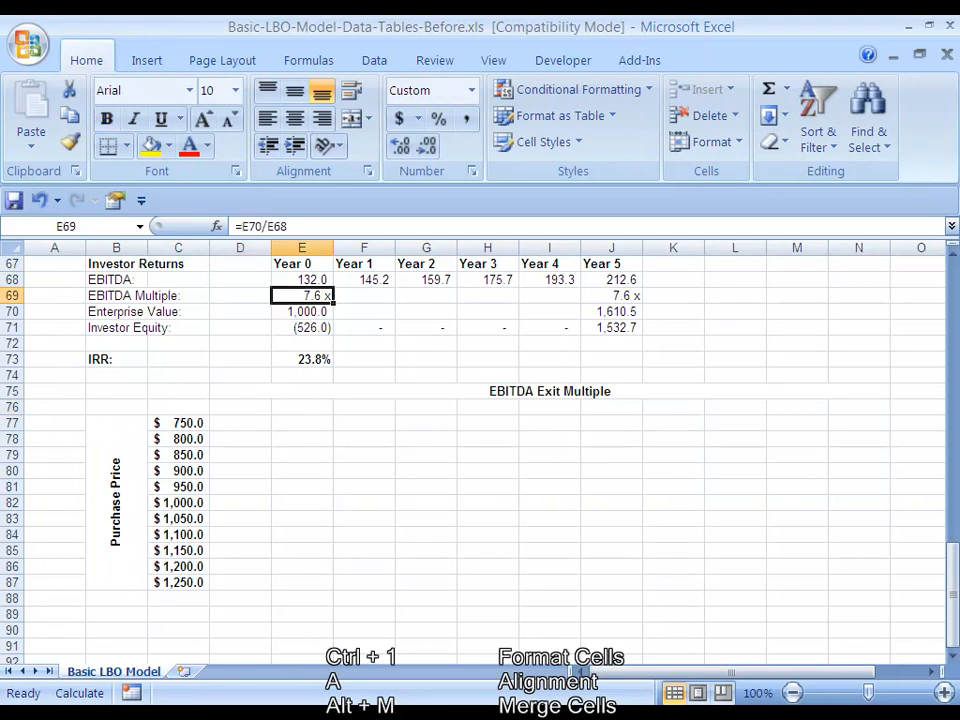
scroll(302, 296, "up", 1)
key("ctrl+Right")
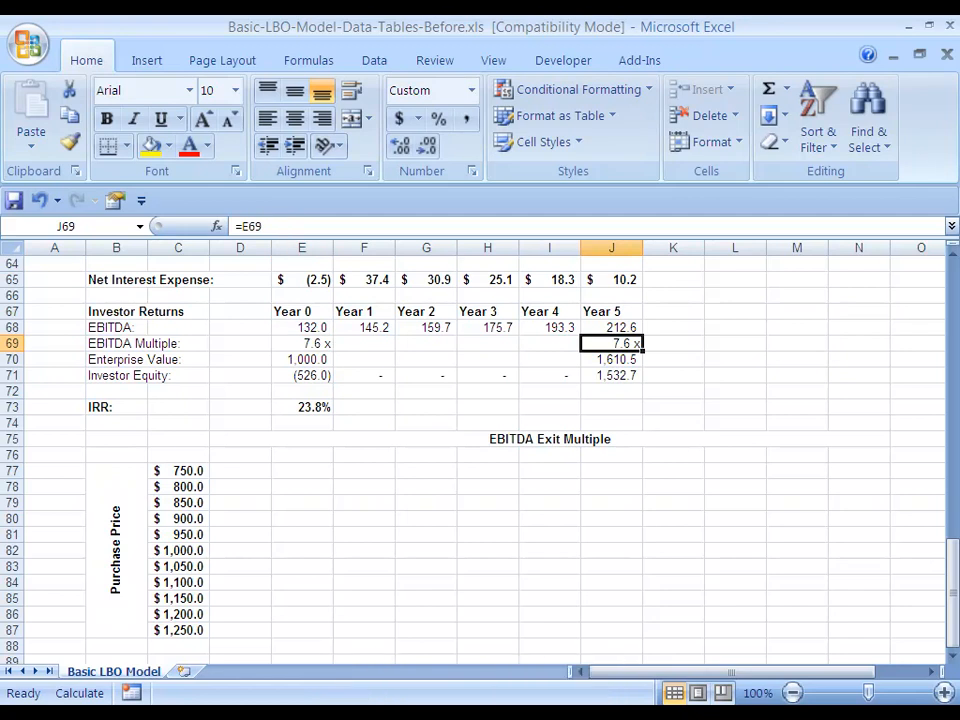
key("ctrl+Left")
key("Down")
key("Down")
key("Down")
key("Down")
key("Down")
key("Down")
key("Down")
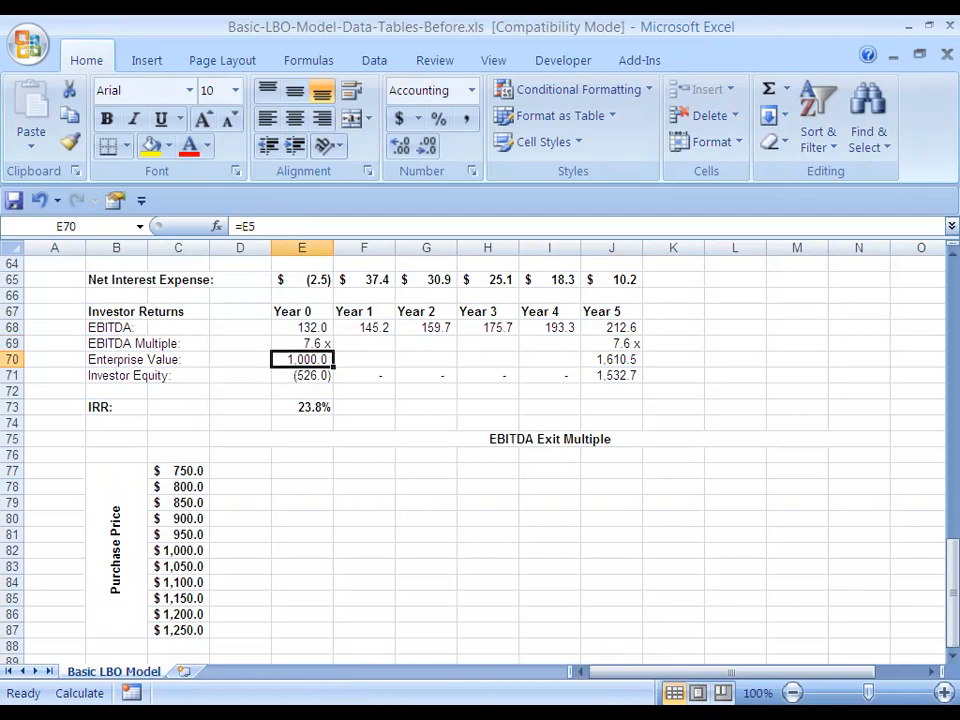
key("Left")
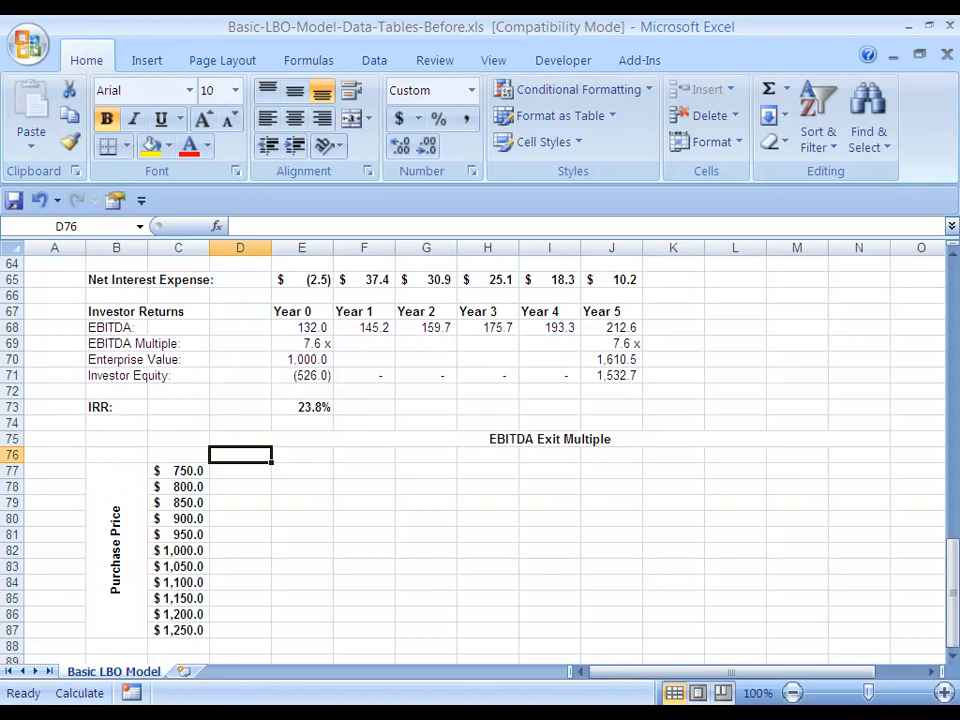
Enter 5 in D76 as the first exit multiple and give it the custom number format 0.0 x
type("5")
key("ctrl+Return")
key("ctrl+1")
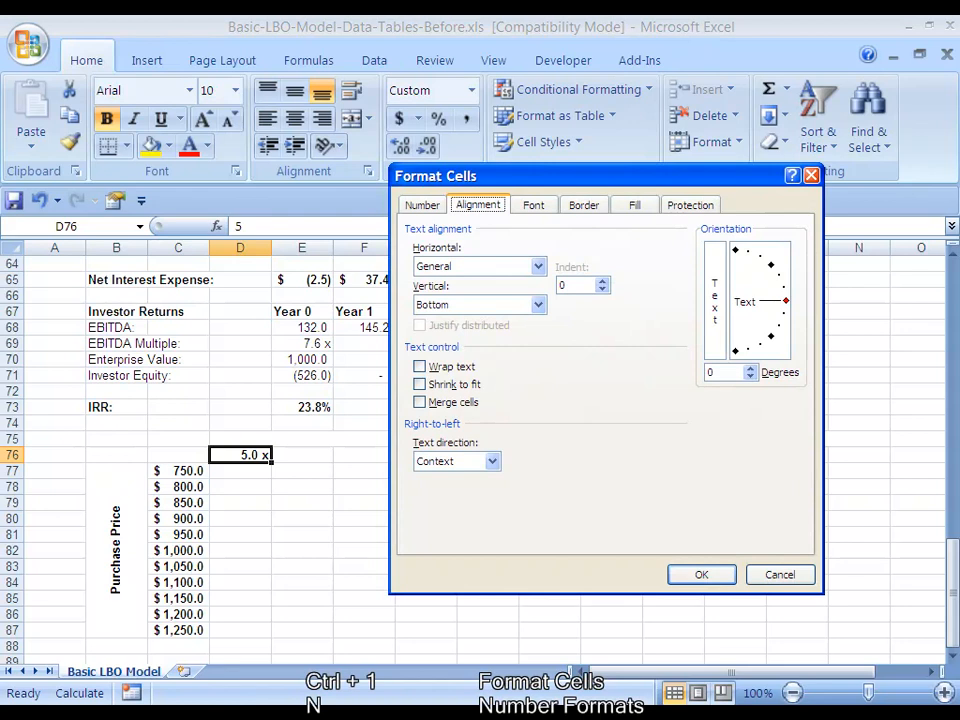
key("n")
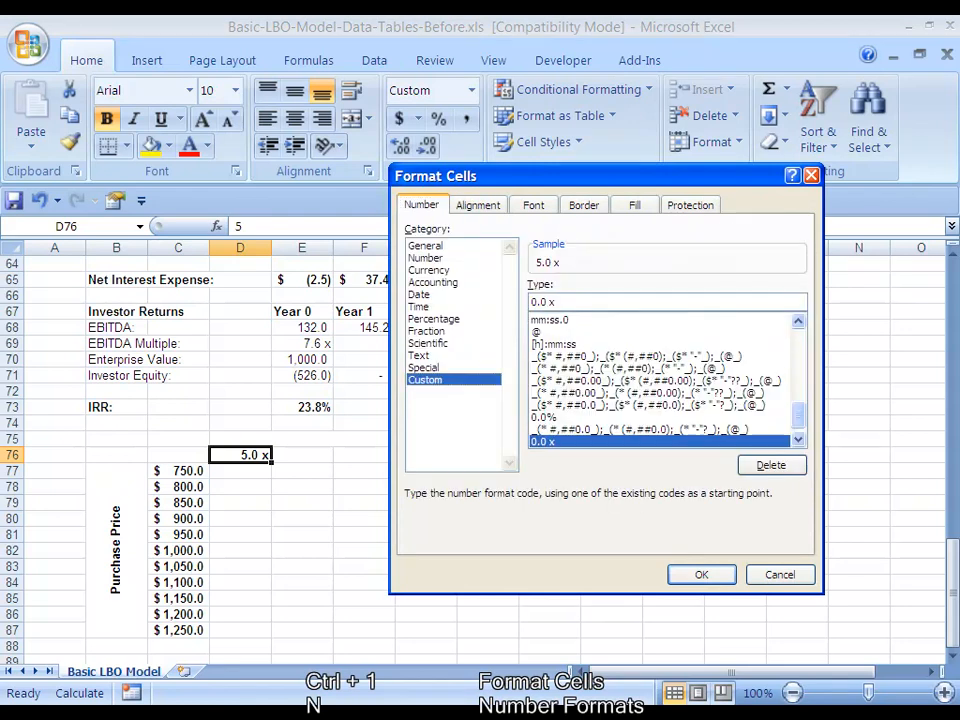
key("alt+c")
key("c")
key("c")
key("alt+t")
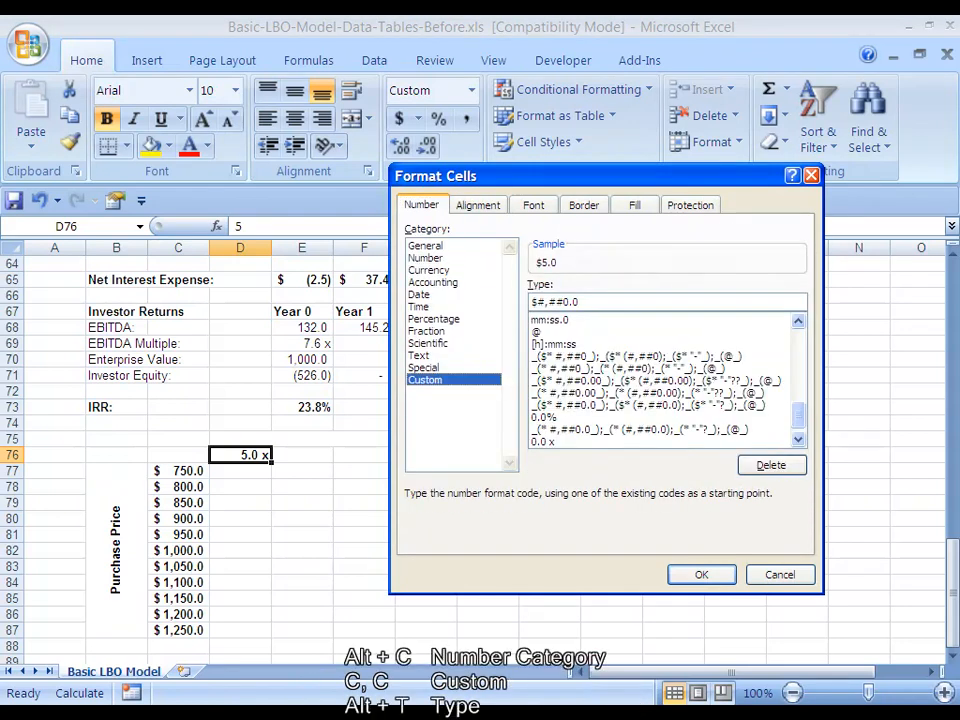
key("alt+t")
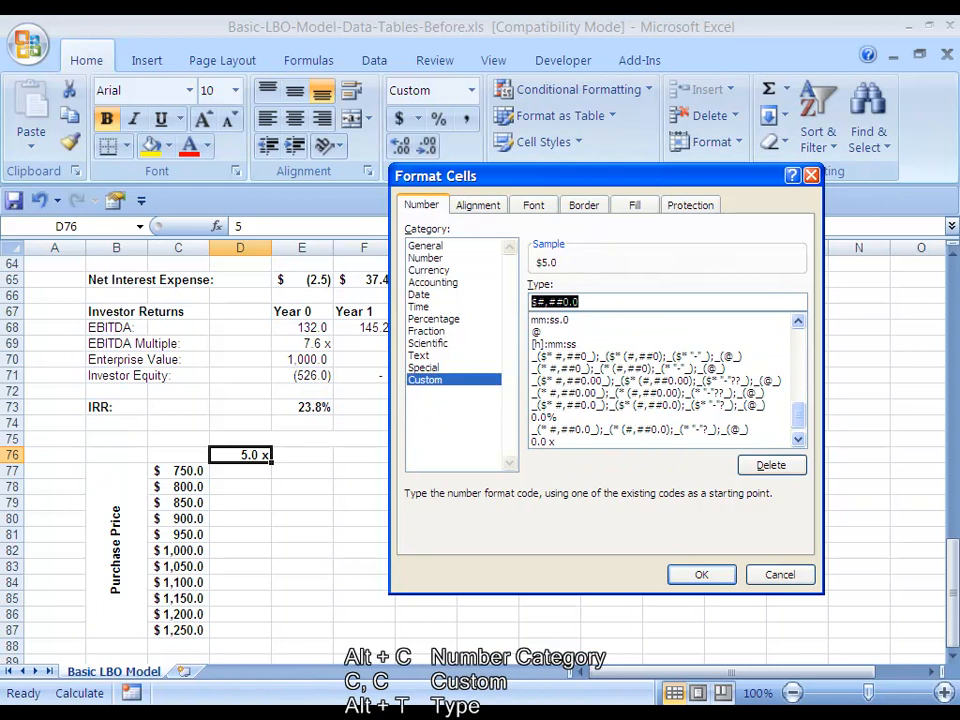
key("End")
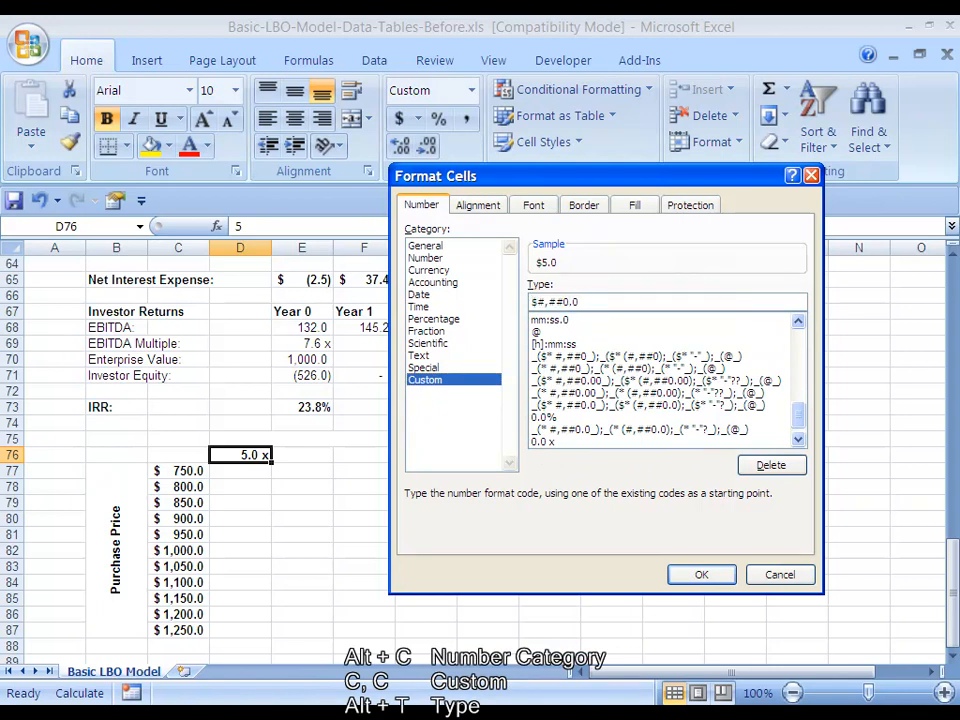
key("shift+Home")
type("0.")
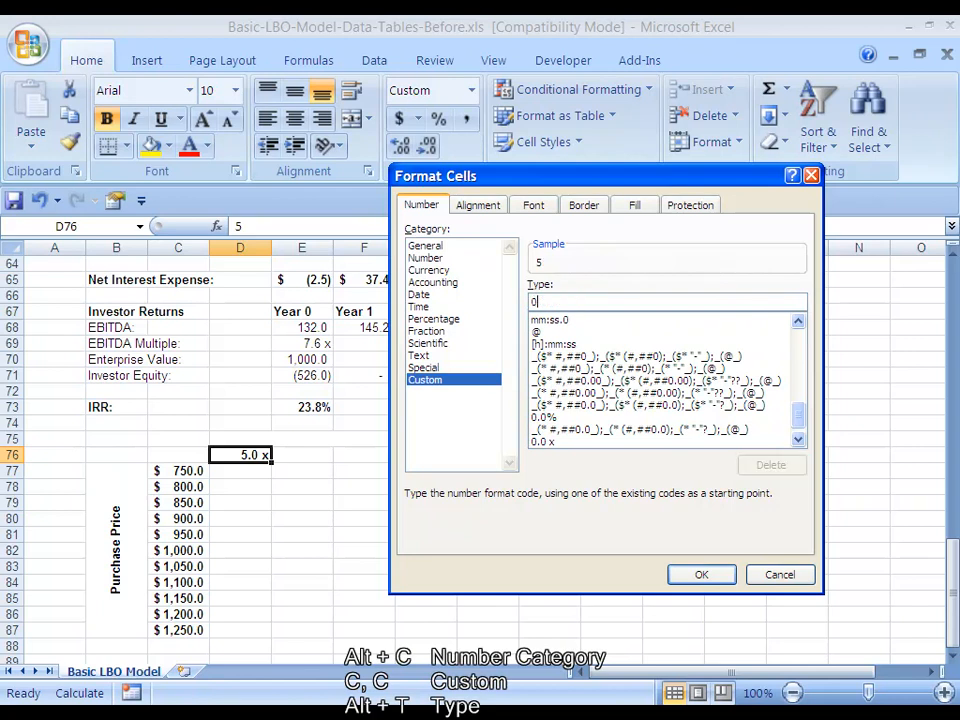
type("0 x")
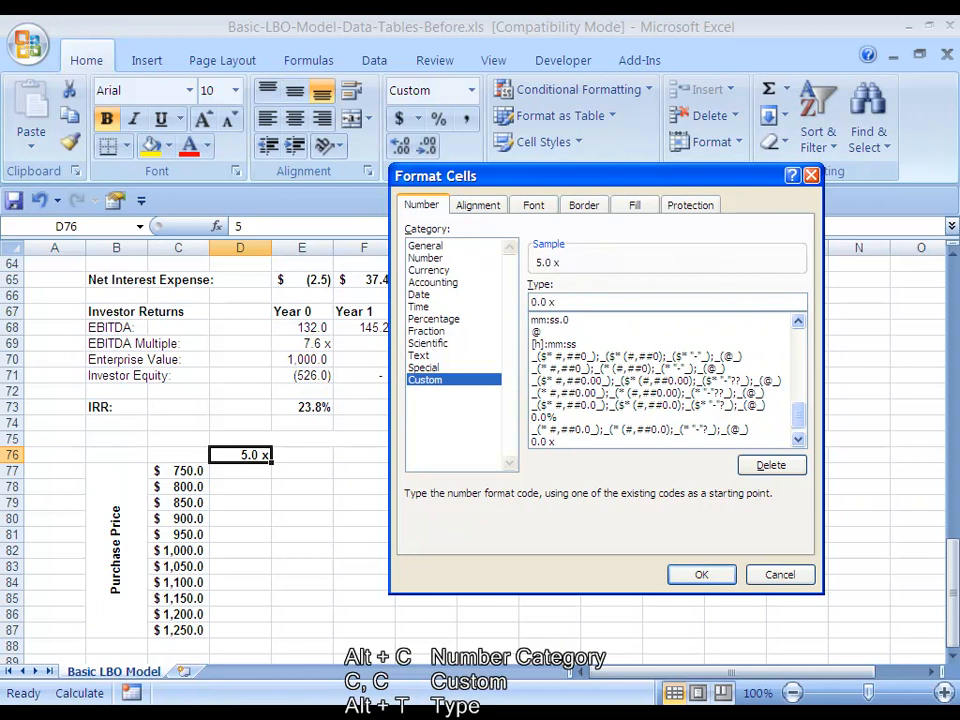
key("Return")
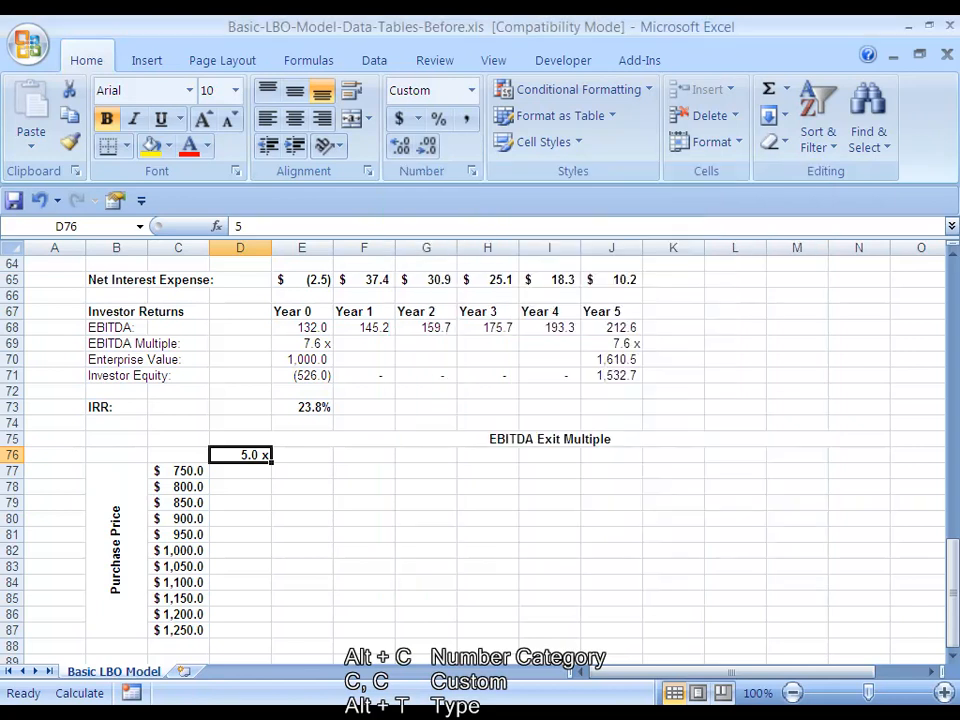
Enter the formula =D76+0.5 in E76 for the second exit multiple
key("Down")
key("Up")
key("Right")
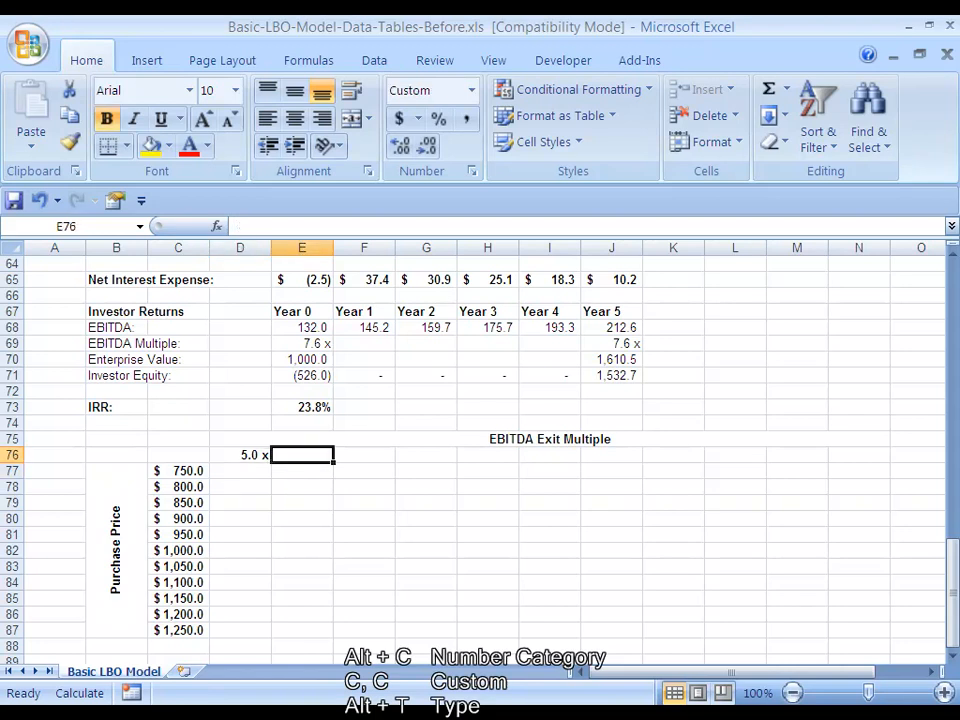
type("=")
key("Left")
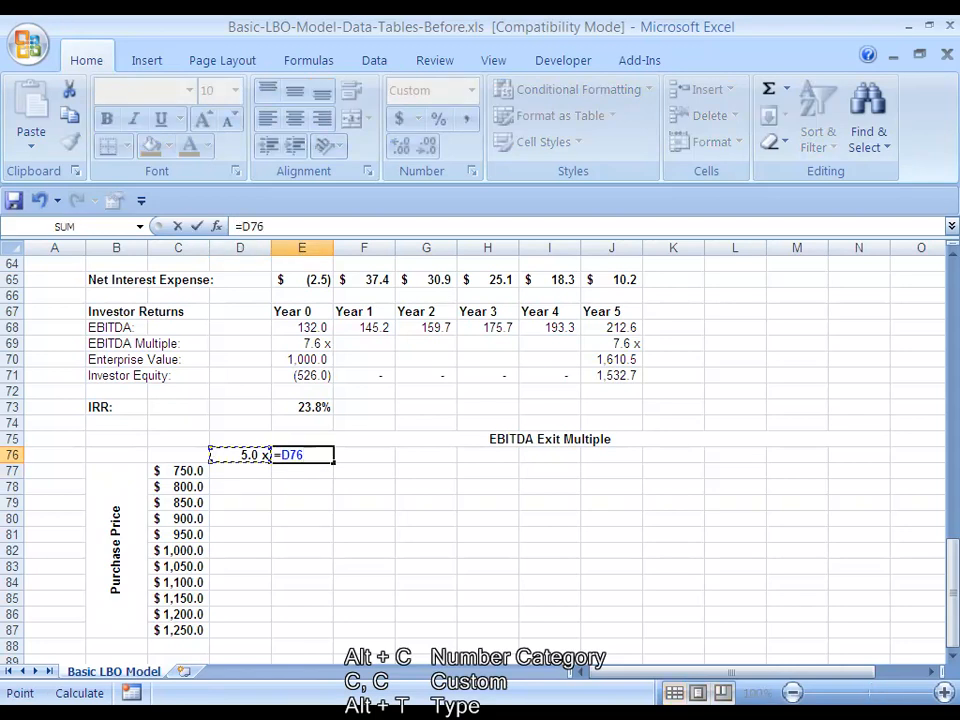
type("+0.5")
key("ctrl+Return")
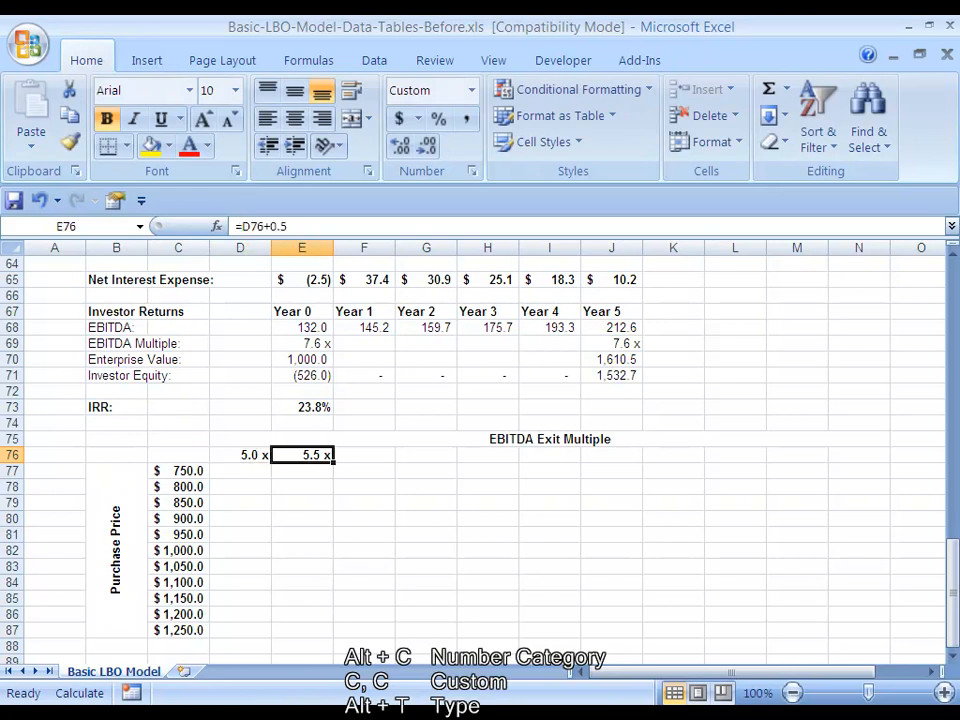
Fill the exit multiple formula from E76 across through M76
key("shift+Right")
key("shift+Right")
key("shift+Right")
key("shift+Right")
key("shift+Right")
key("shift+Right")
key("shift+Right")
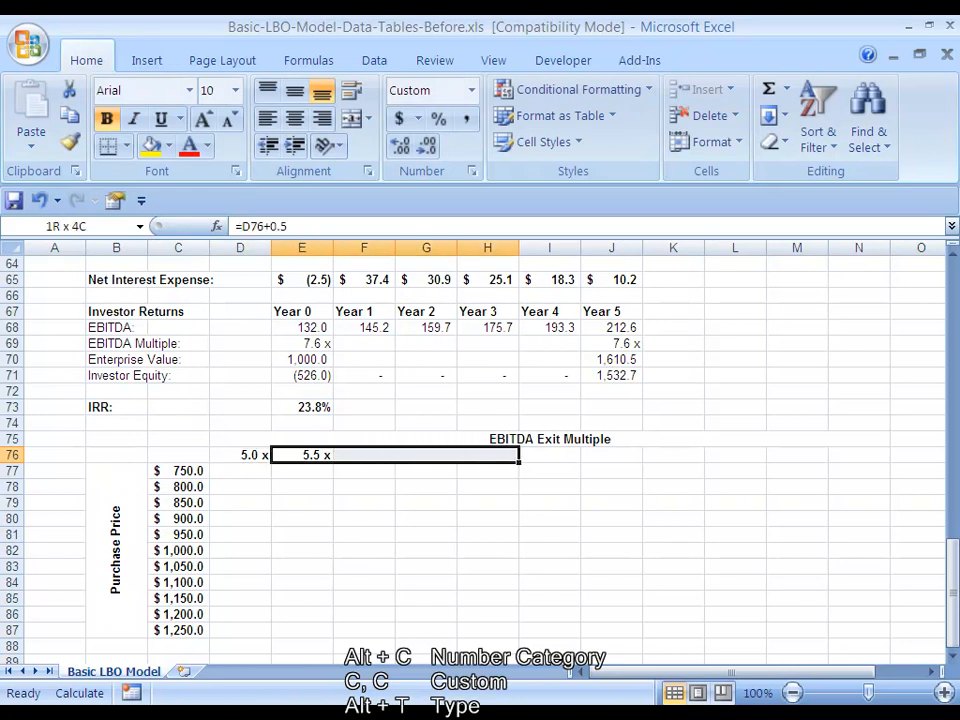
key("shift+Right")
key("shift+Right")
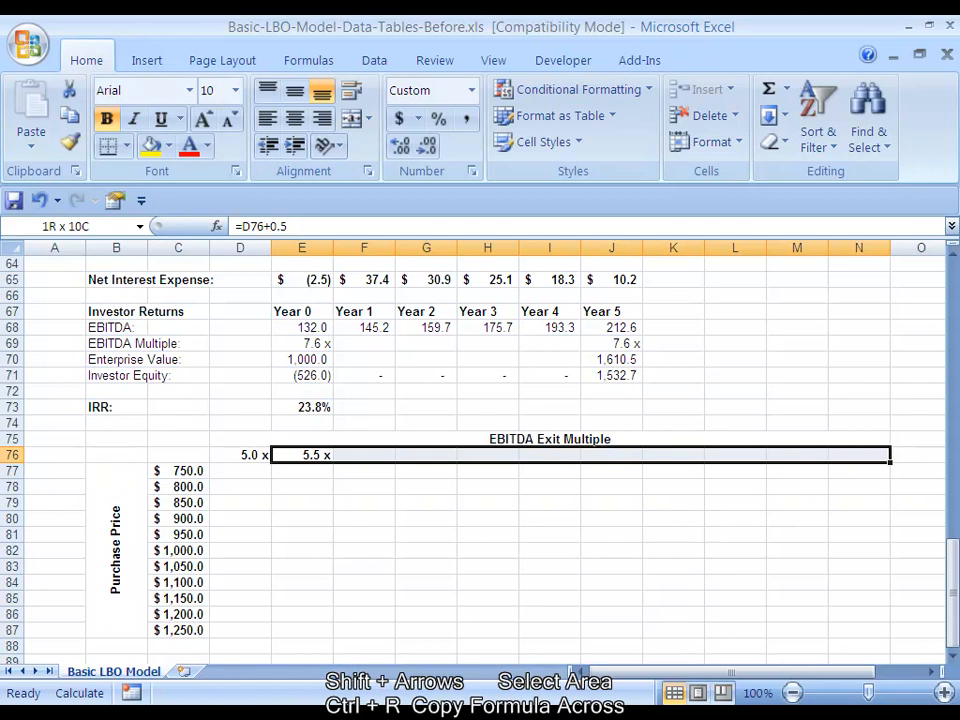
key("shift+Left")
key("ctrl+r")
key("F9")
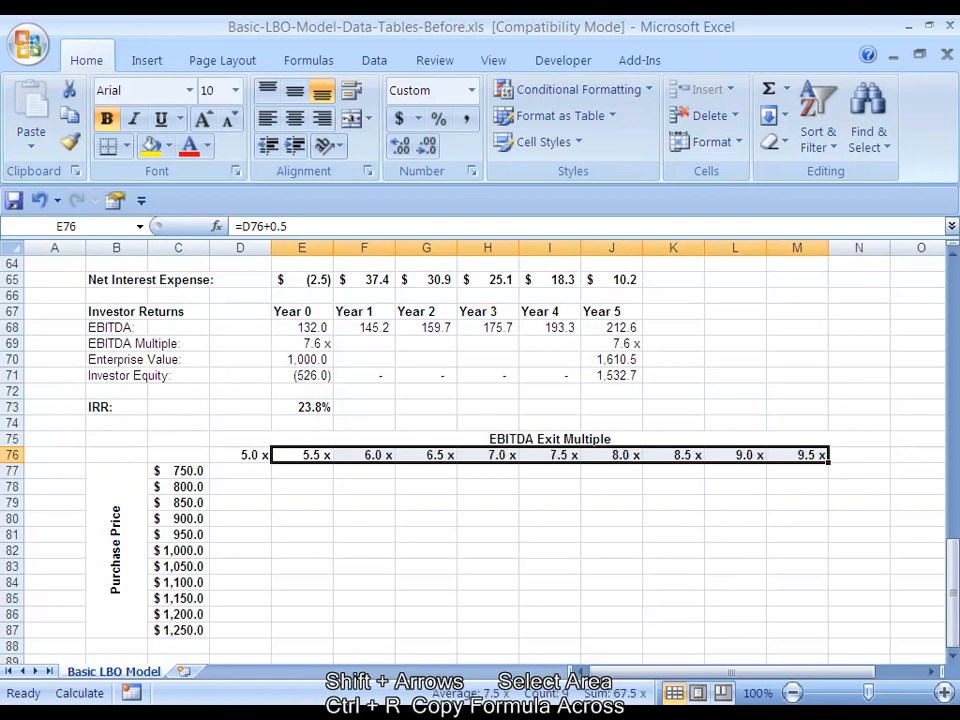
Extend the exit multiple formula one more column to N76, and select the whole row of multiples, D76:N76
key("Down")
key("Right")
key("Up")
key("ctrl+Right")
key("shift+Right")
key("ctrl+r")
key("Down")
key("Up")
key("Left")
key("Left")
key("Home")
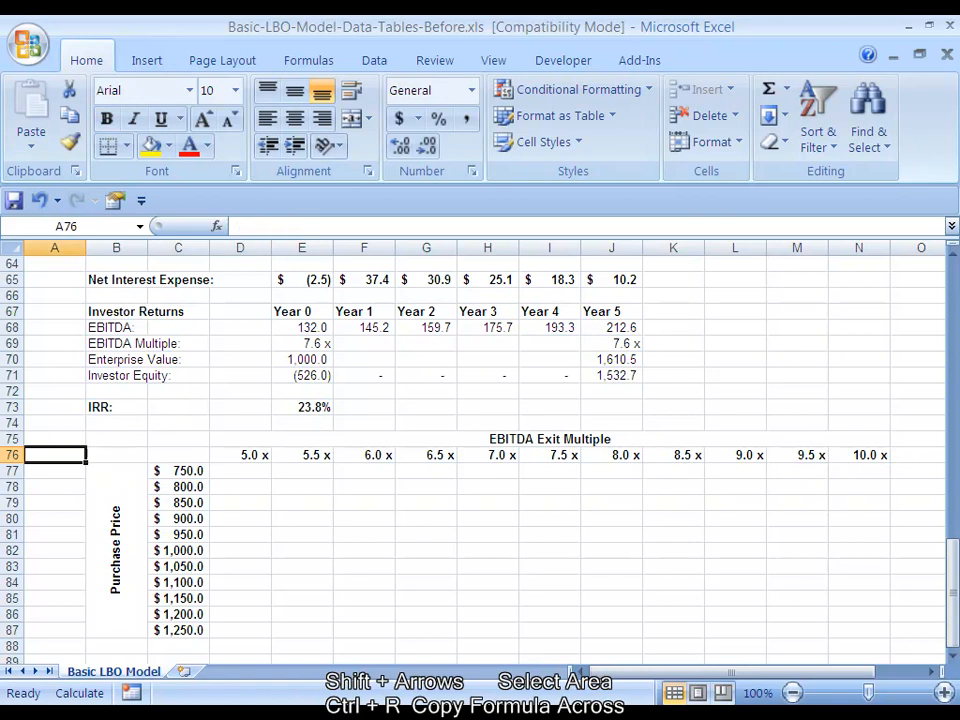
key("ctrl+Right")
key("ctrl+shift+Right")
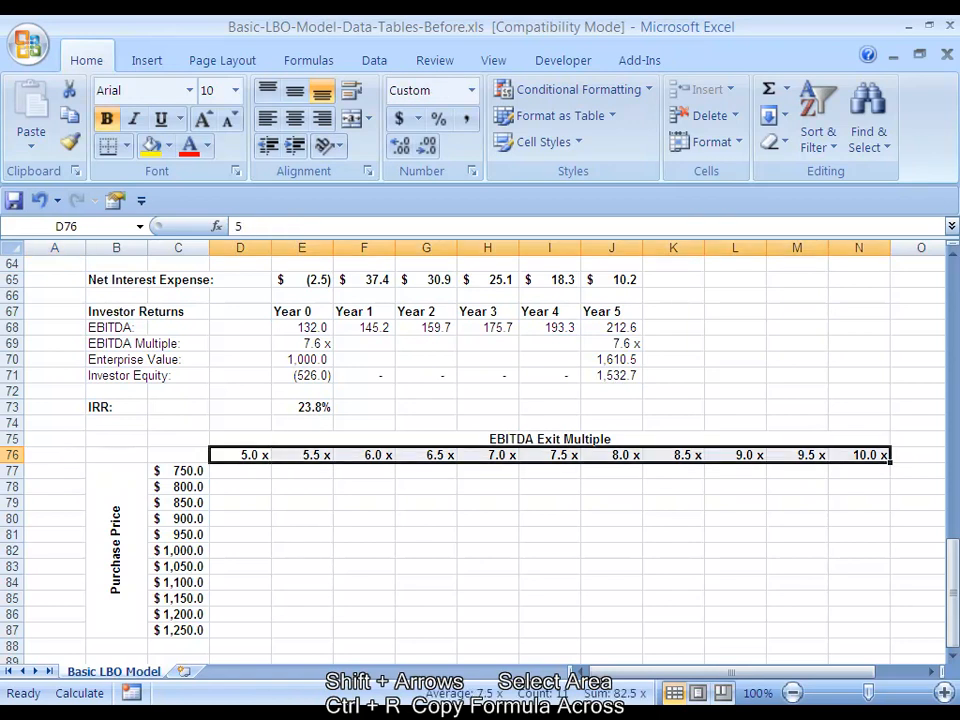
Link the table's corner cell C76 to the model's IRR with the formula =E73
key("Left")
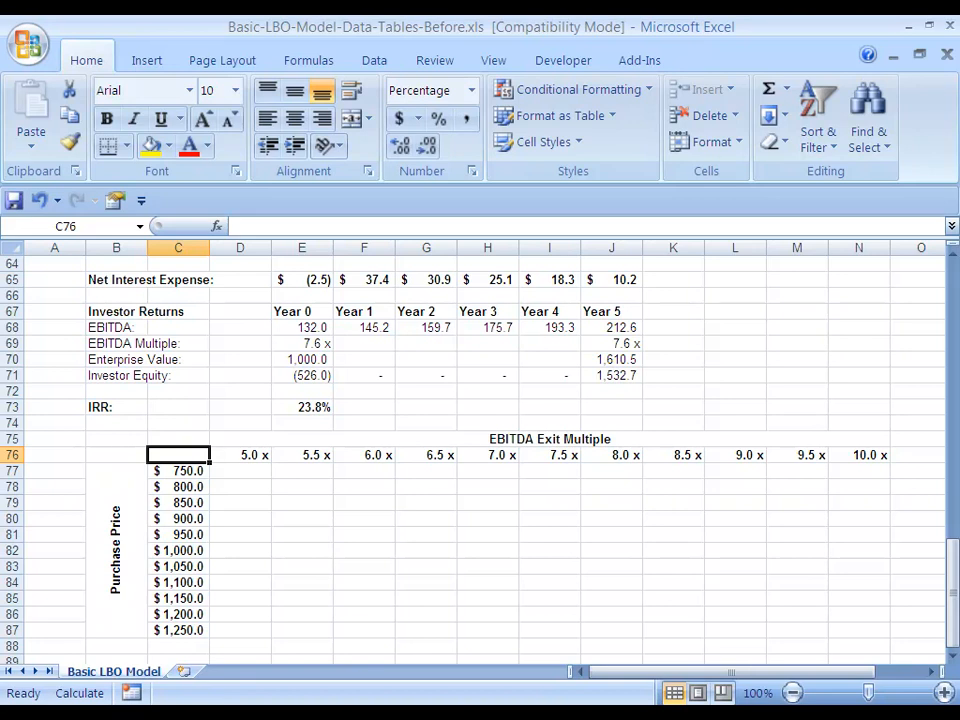
type("=")
key("Right")
key("Right")
key("Up")
key("Up")
key("Up")
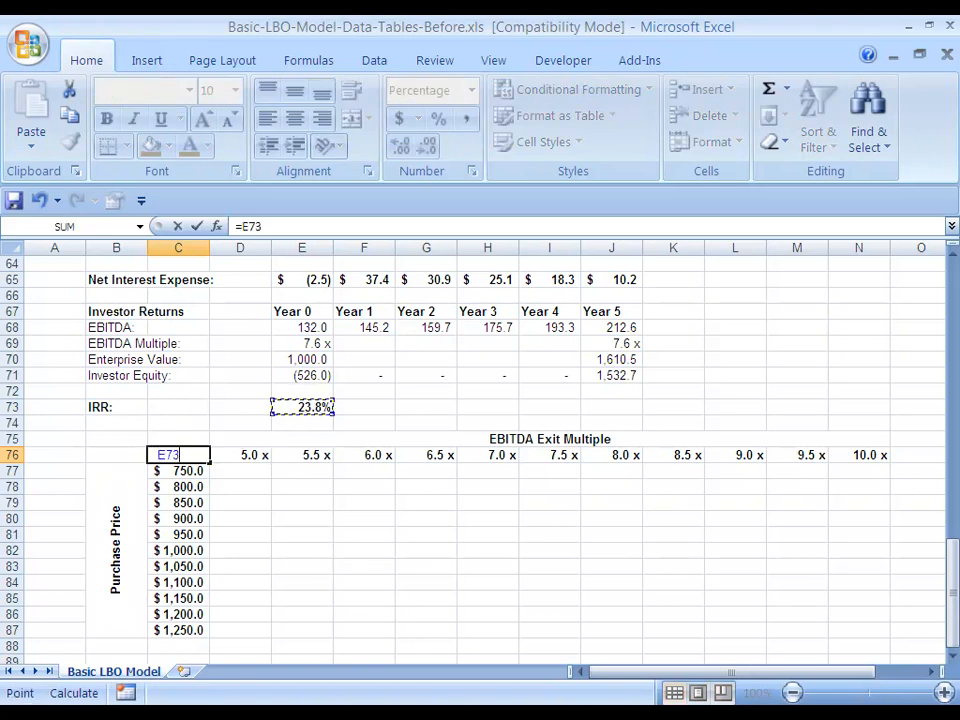
key("ctrl+Return")
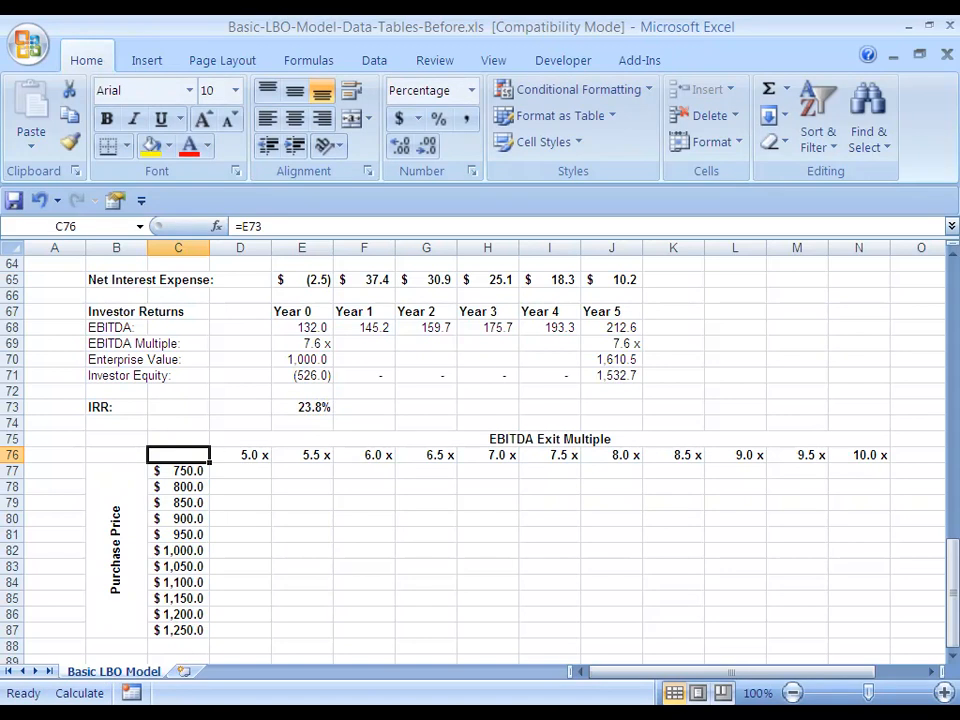
Set the font color of the table's corner cell C76 to white so its IRR value is hidden
key("ctrl+1")
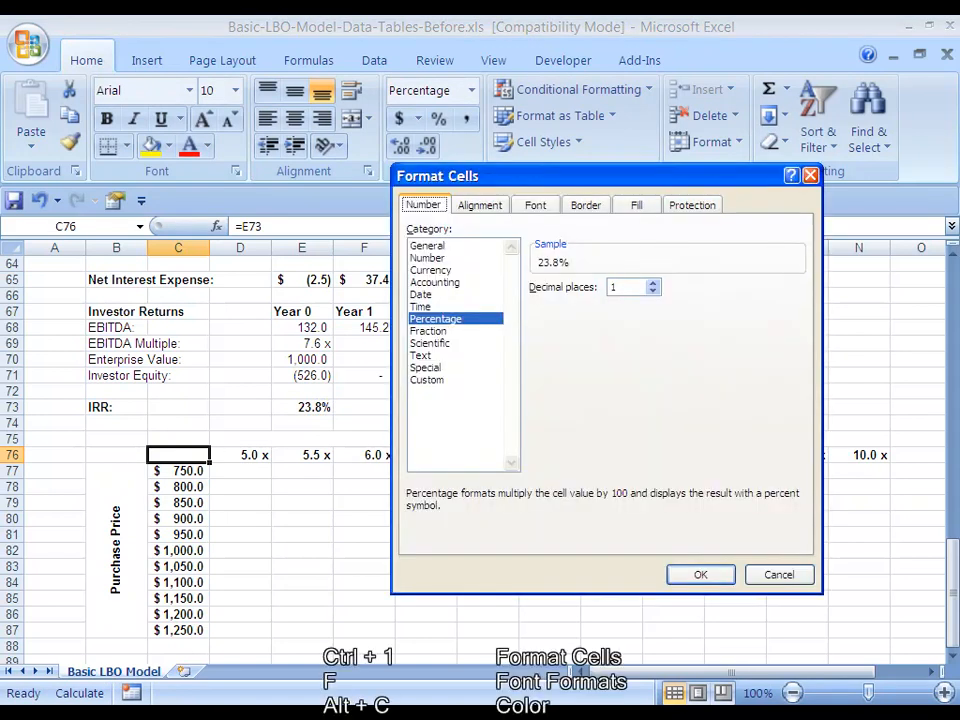
key("f")
key("alt+c")
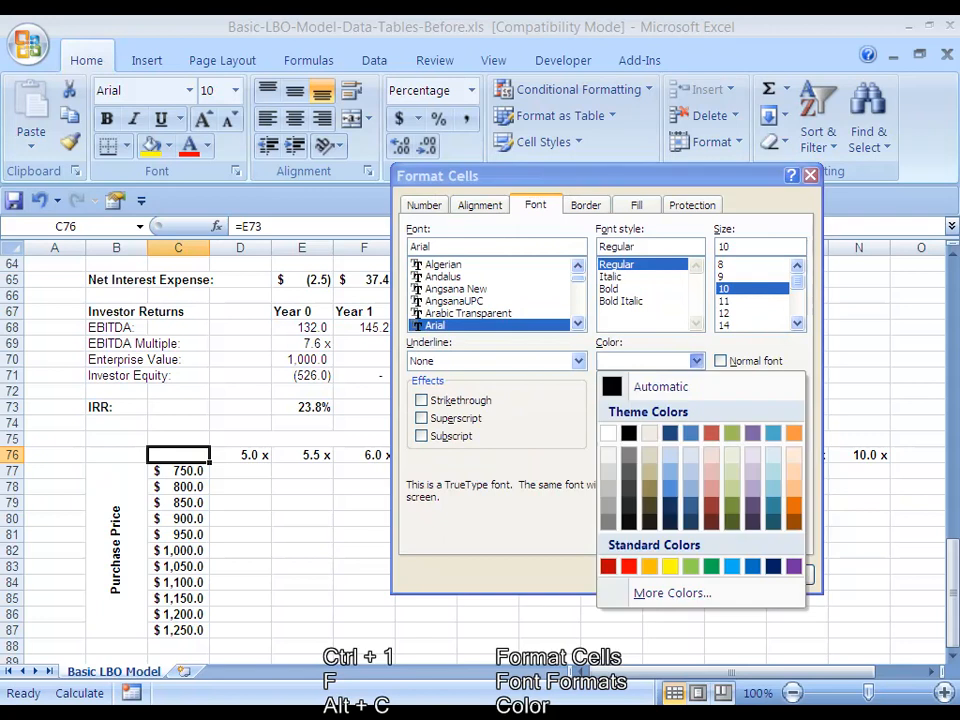
key("Down")
key("Down")
key("Return")
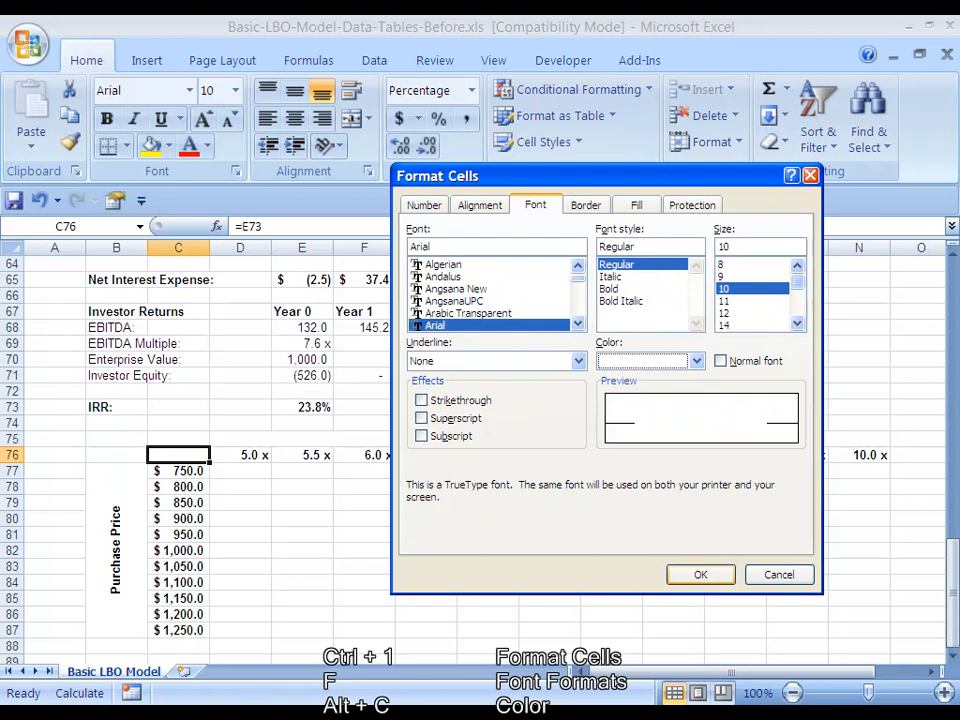
left_click(701, 575)
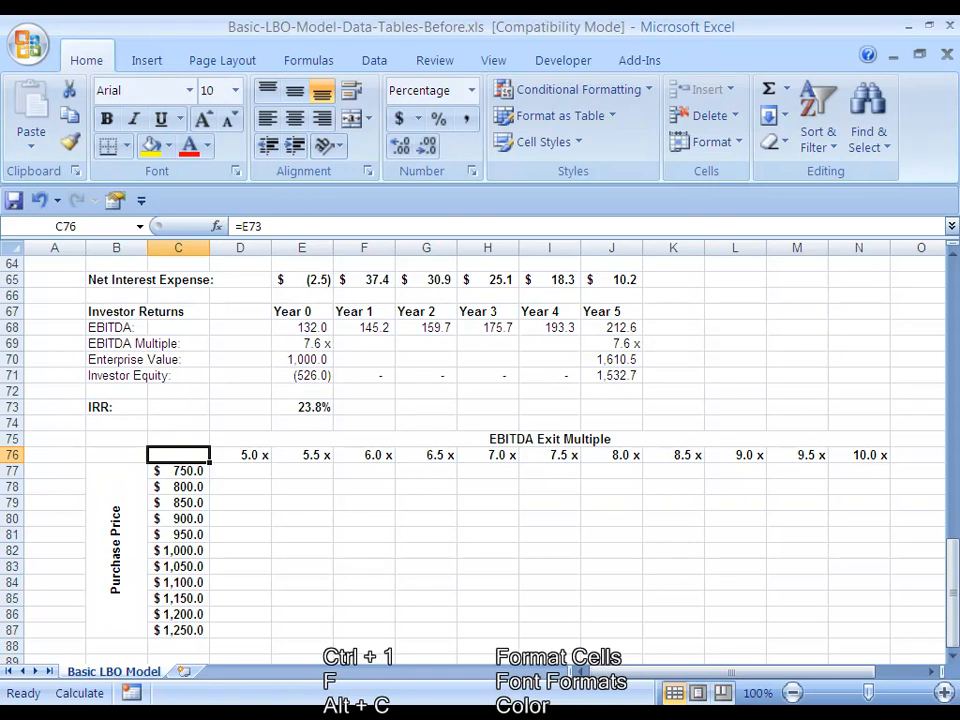
Start a data table on C76:N87 with the Year 5 EBITDA multiple, J69, as the row input cell
key("ctrl+shift+Down")
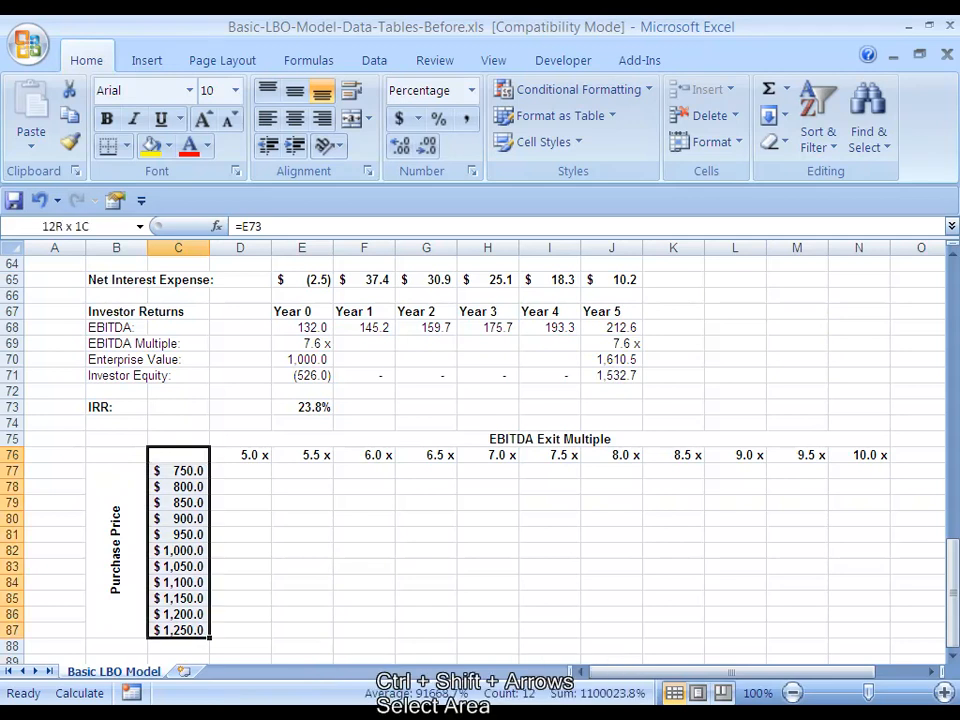
key("ctrl+shift+Right")
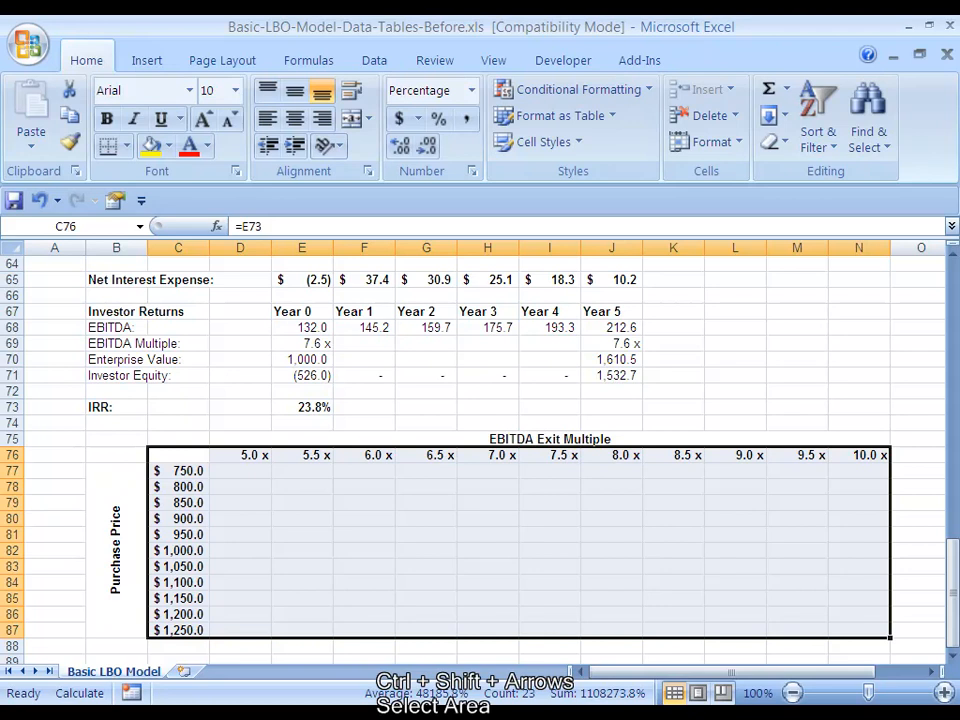
key("alt+d")
key("t")
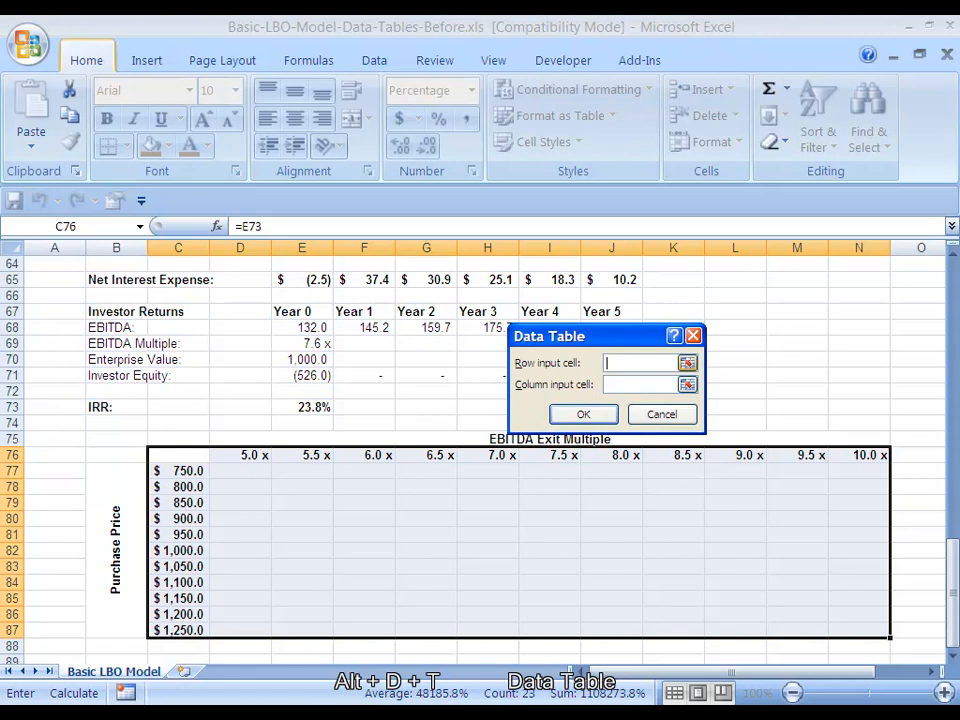
left_click(688, 363)
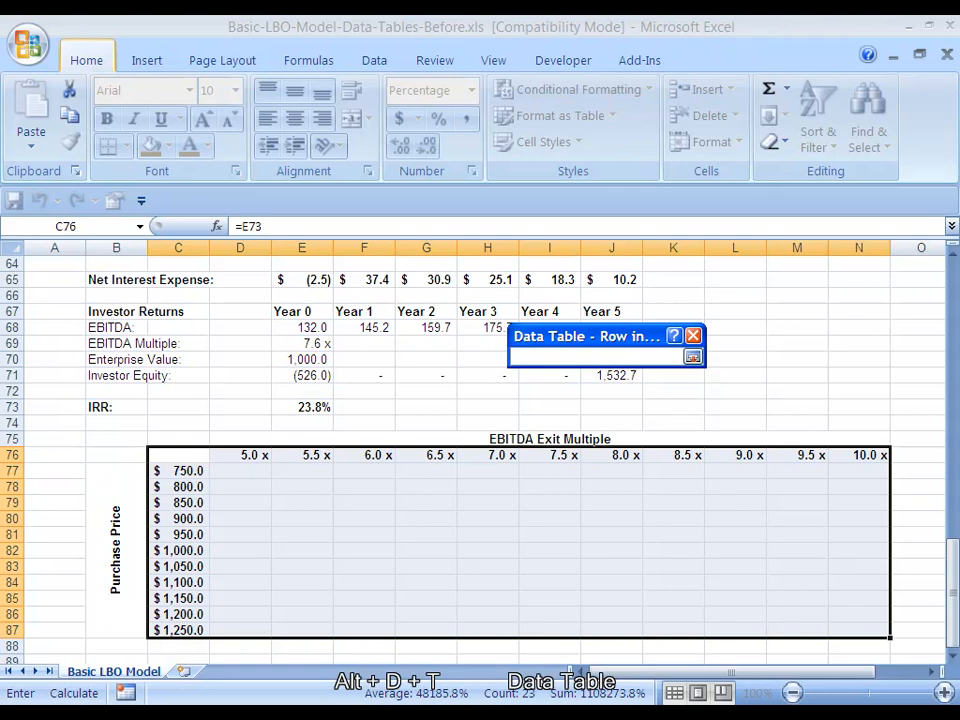
scroll(480, 450, "up", 1)
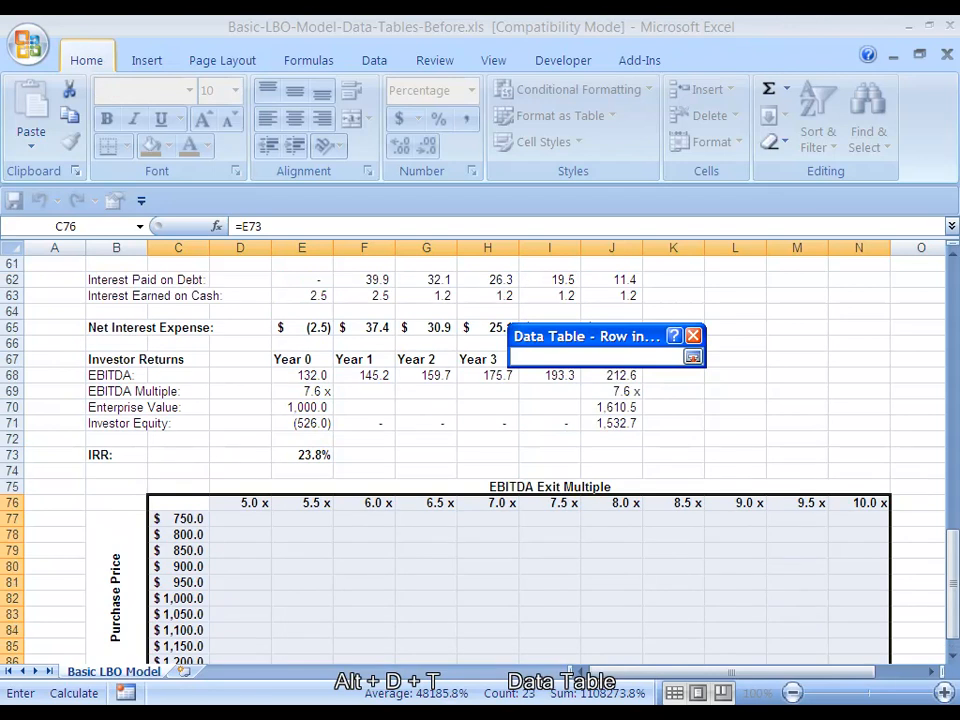
left_click(612, 392)
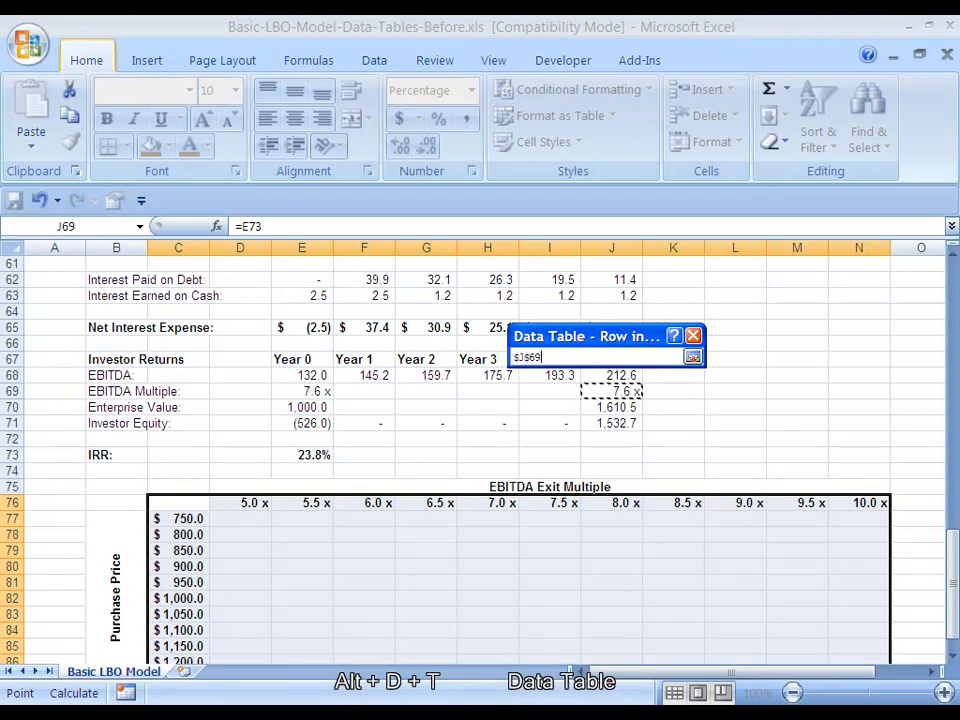
key("Return")
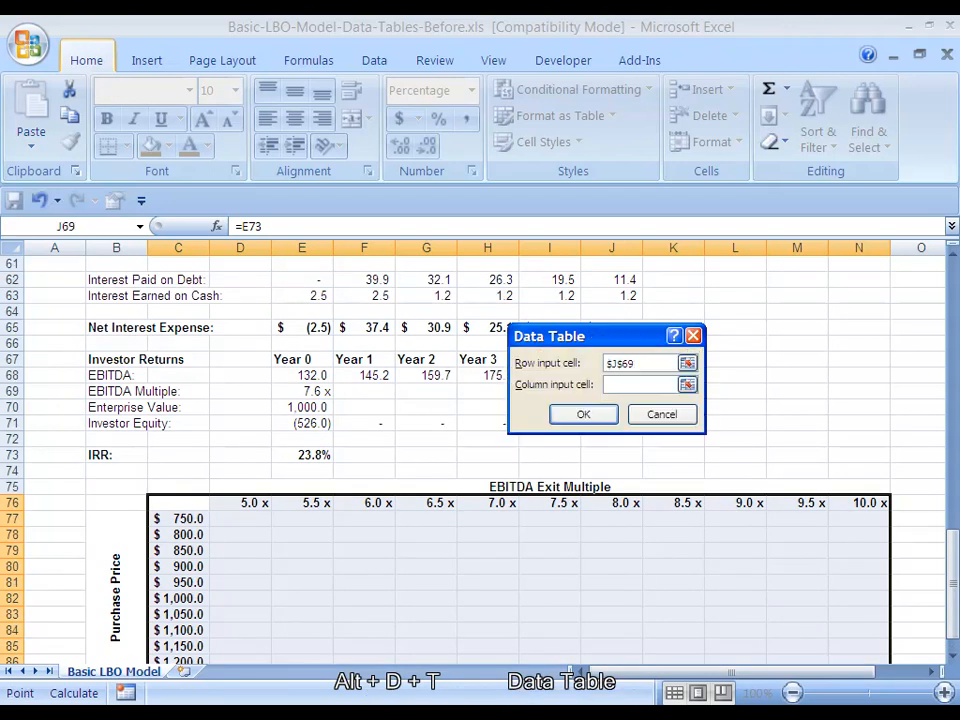
Set the Purchase Price cell E5 as the column input cell and create the data table
key("Tab")
key("Right")
key("Up")
key("ctrl+Up")
key("Down")
key("Down")
key("Down")
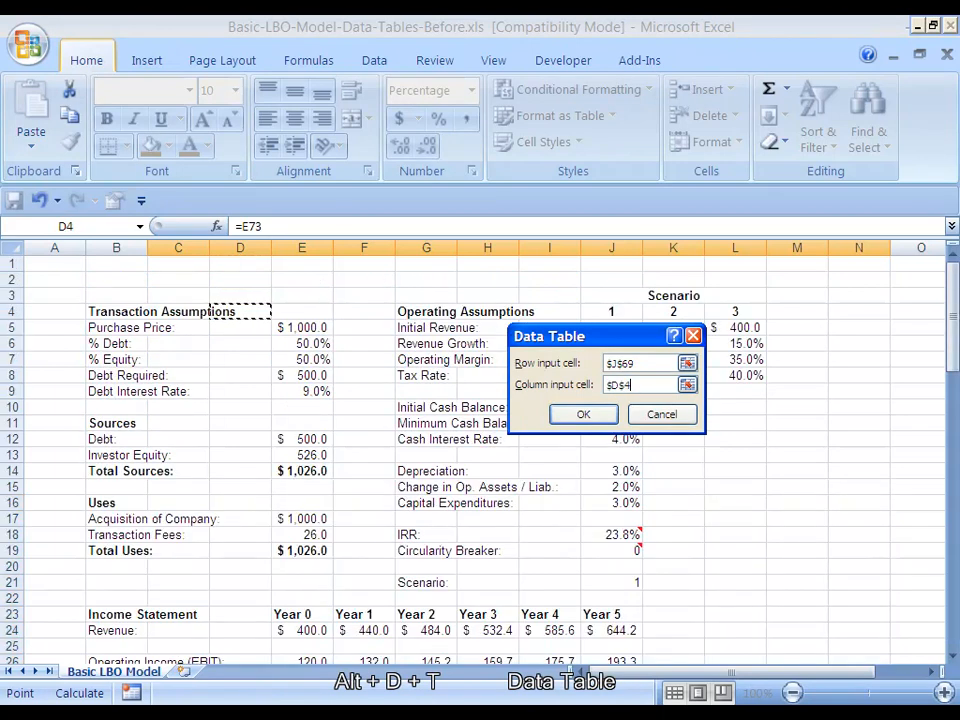
key("Down")
key("Right")
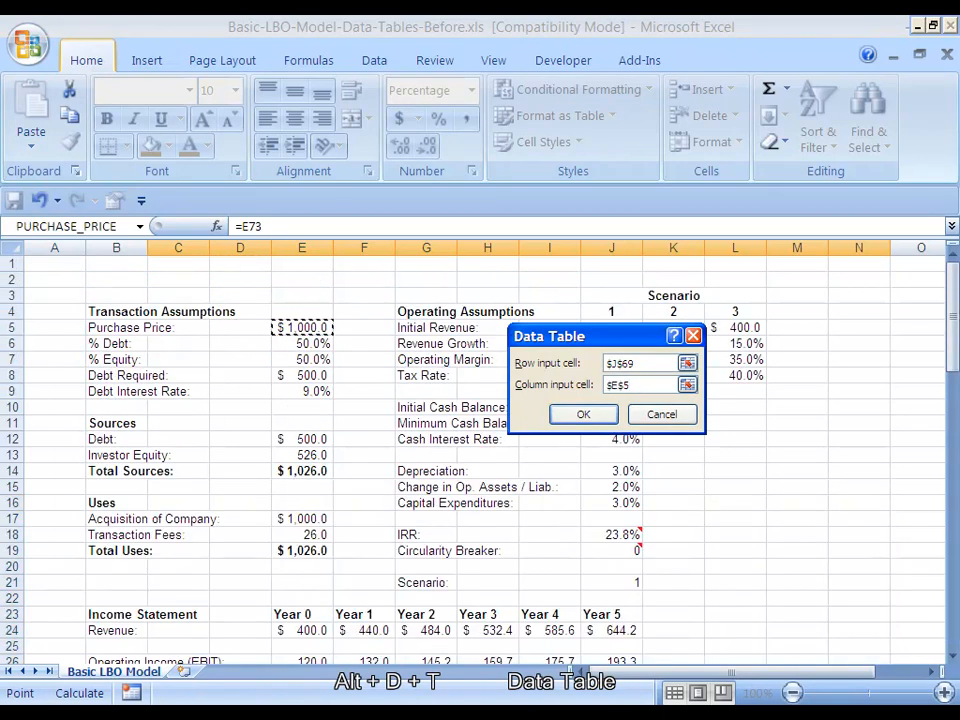
key("Return")
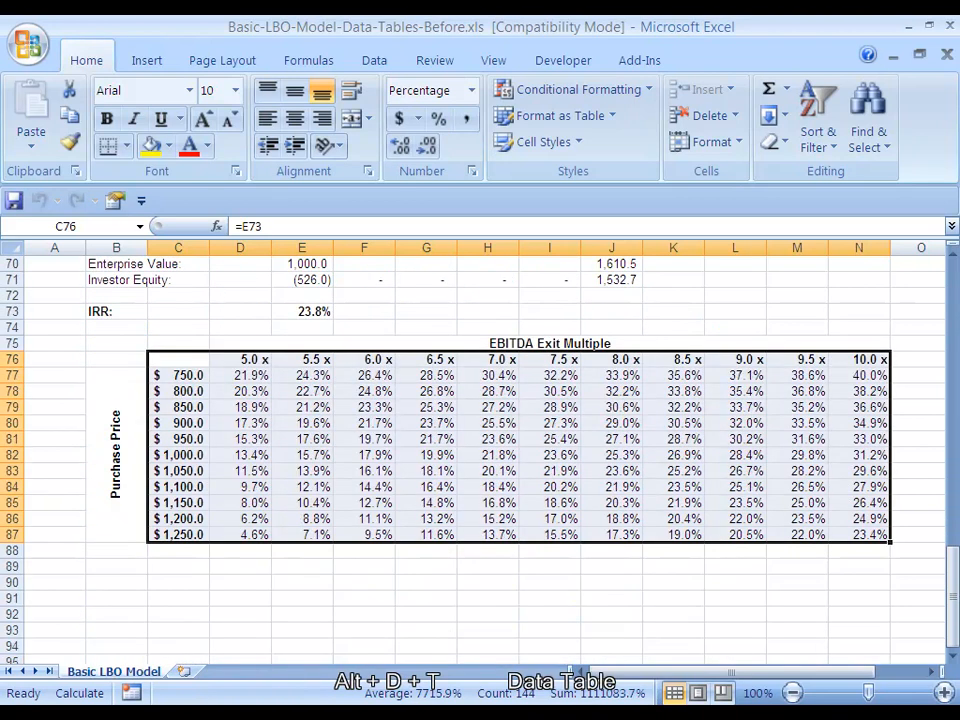
Inspect the table formula in D77 and compare the IRR values along the first row, the first column and the whole grid
left_click(240, 343)
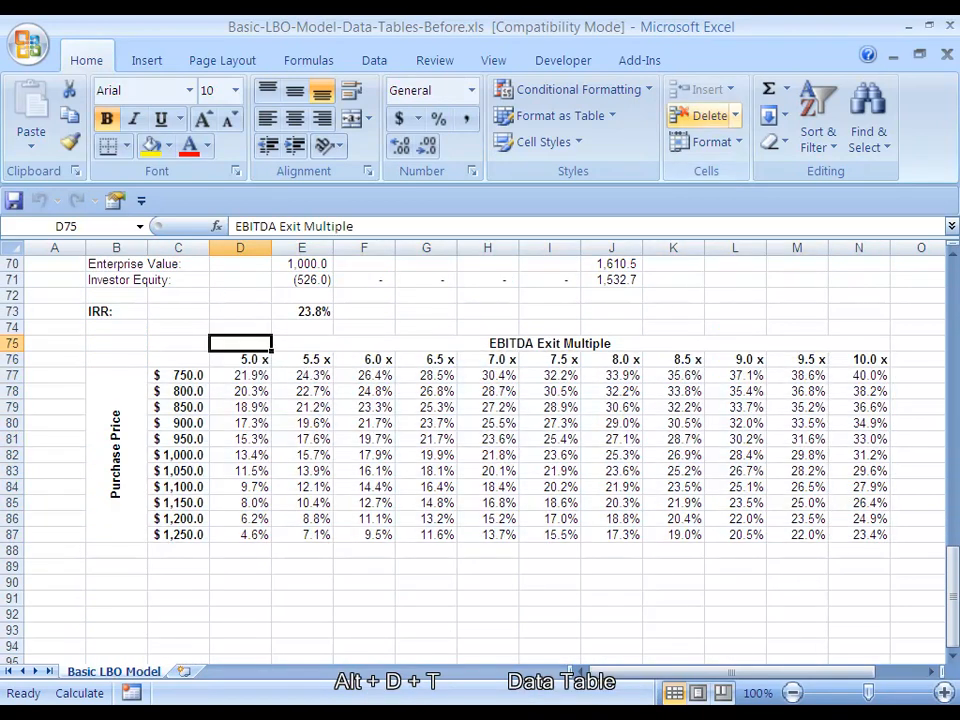
key("Down")
key("Down")
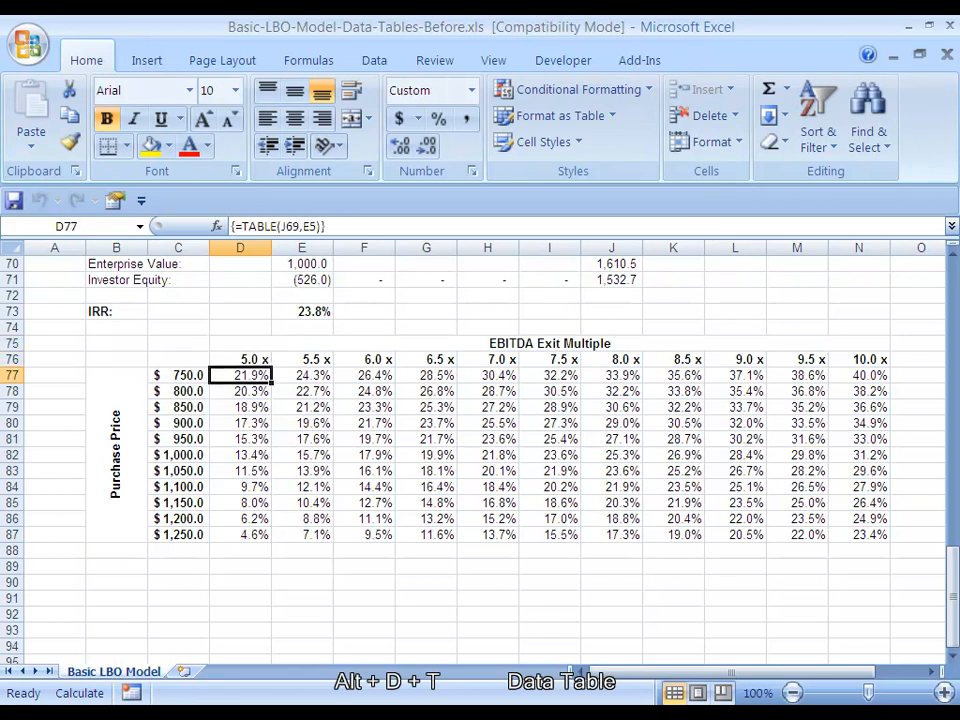
key("ctrl+shift+Right")
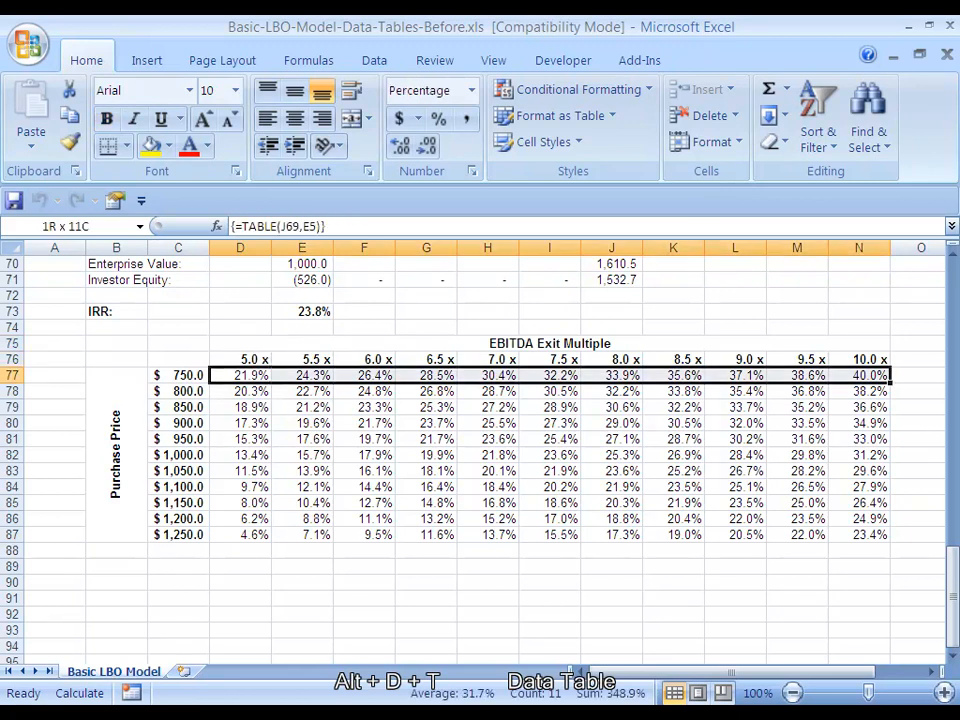
key("Left")
key("Right")
key("ctrl+shift+Down")
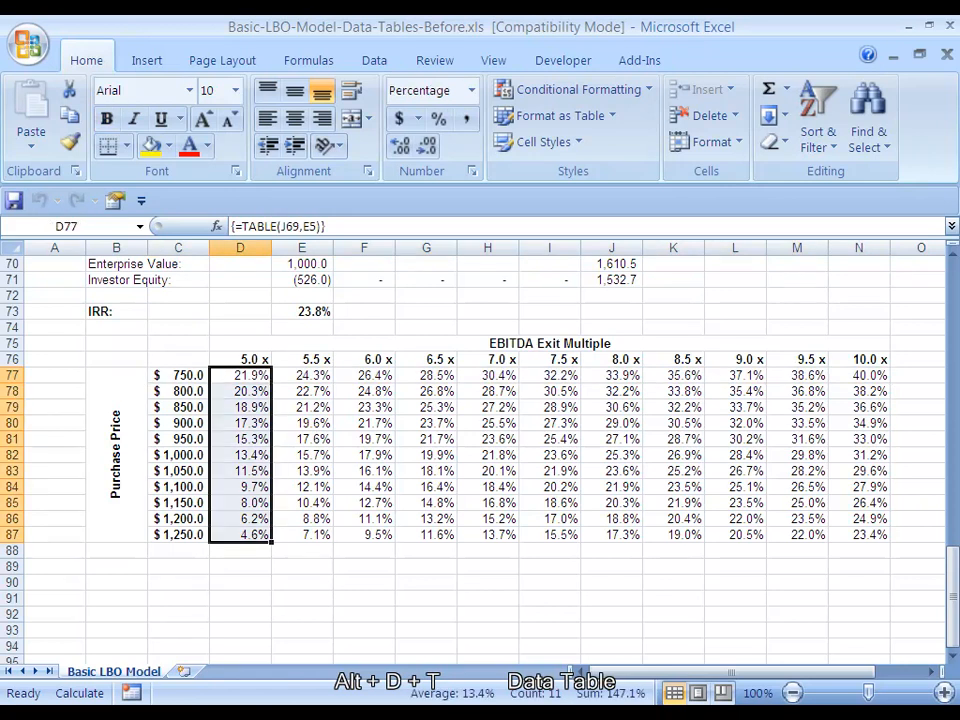
key("Right")
key("Left")
key("ctrl+shift+Down")
key("ctrl+shift+Right")
key("Right")
key("Left")
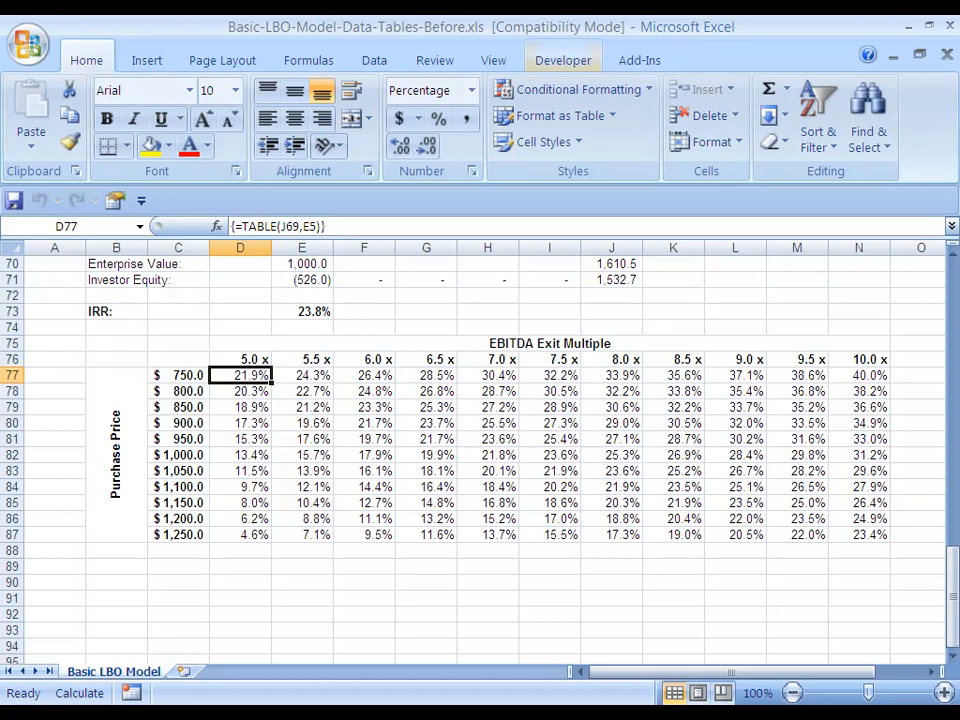
scroll(480, 450, "up", 20)
scroll(480, 450, "down", 20)
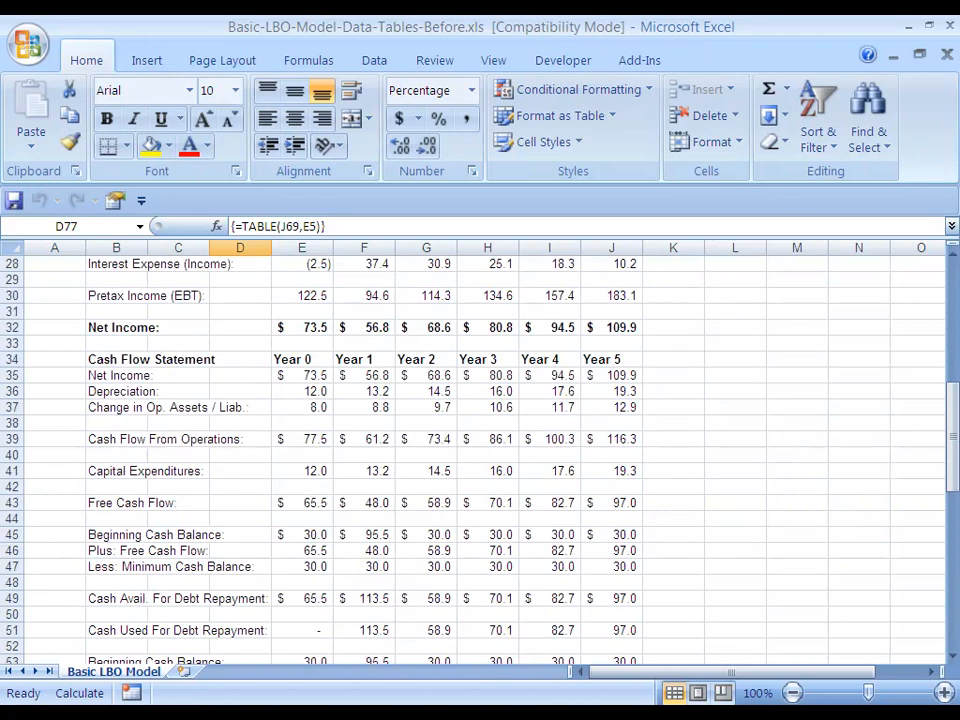
scroll(480, 450, "up", 1)
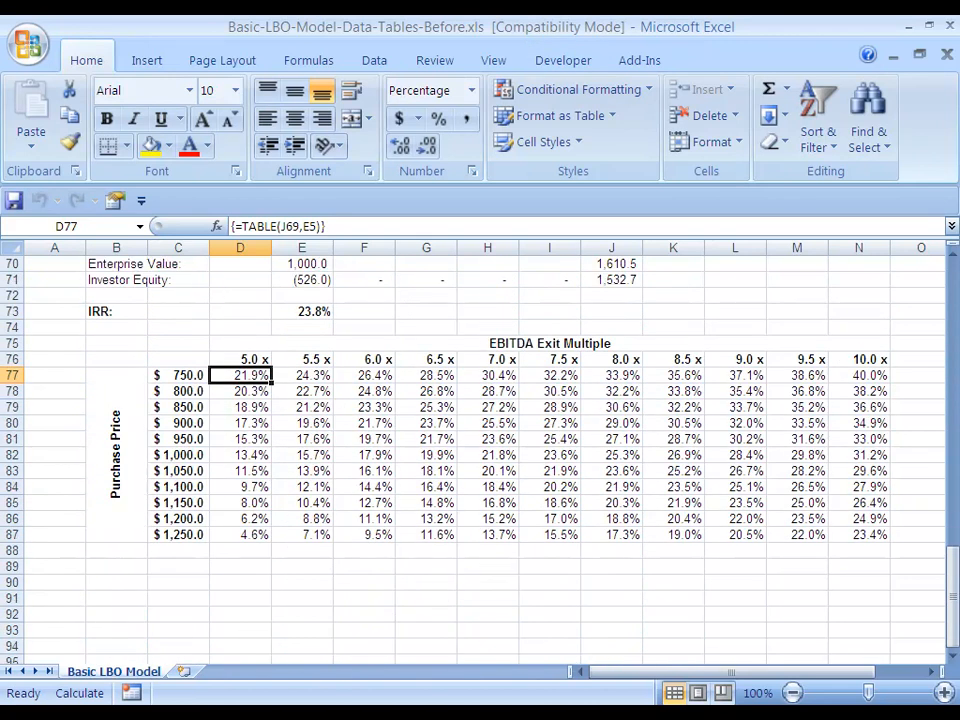
Delete rows 75 to 87, which hold the whole sensitivity table
key("Up")
key("Up")
left_click(12, 346)
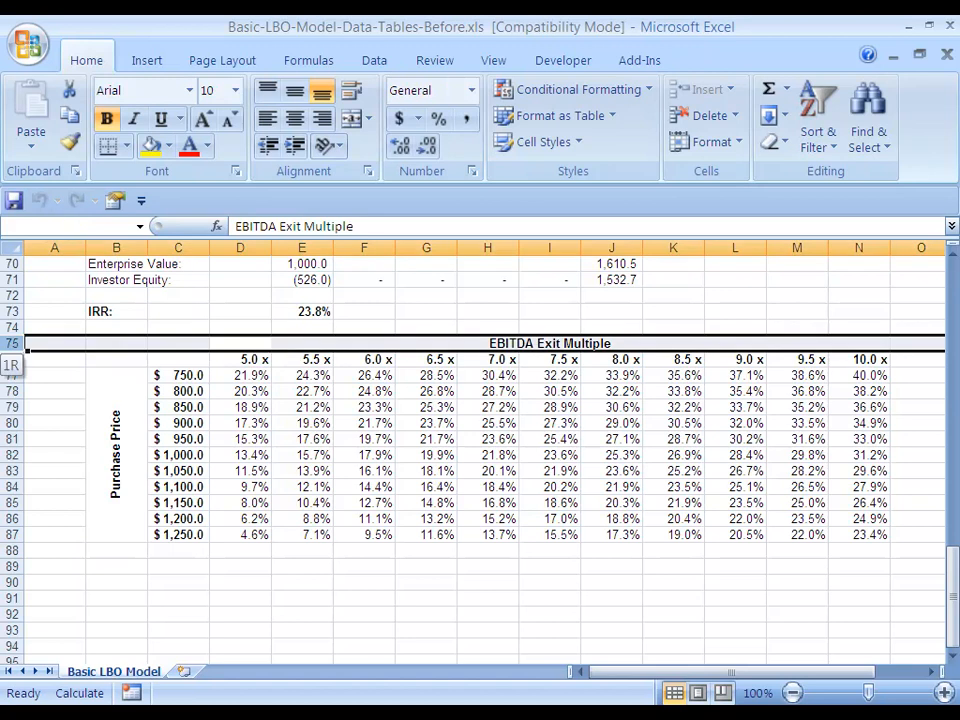
left_click_drag(27, 350, 27, 542)
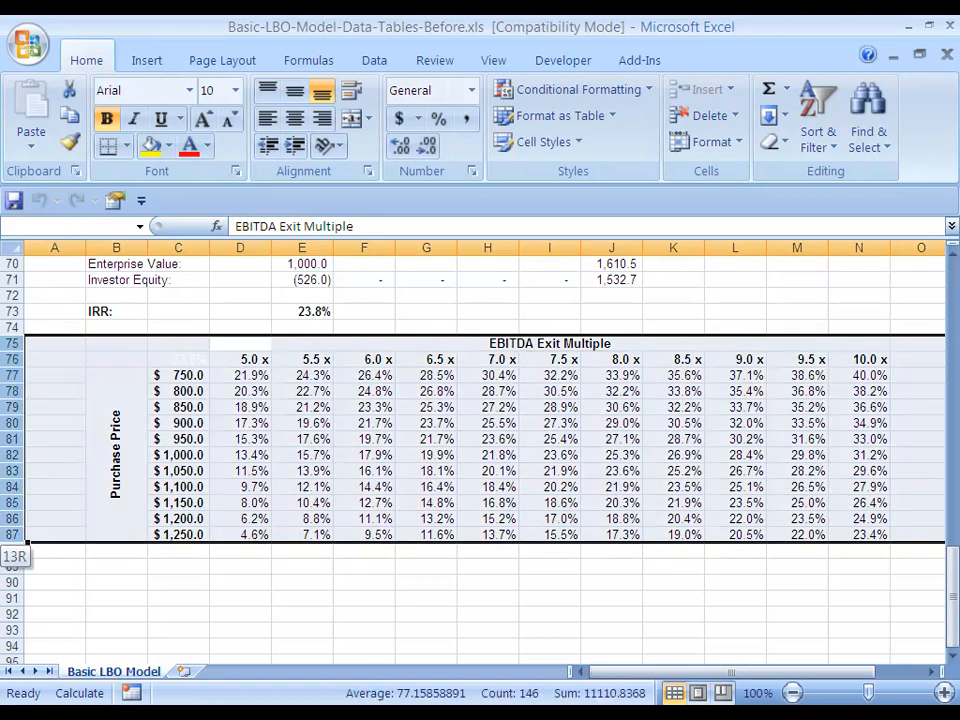
key("alt+e")
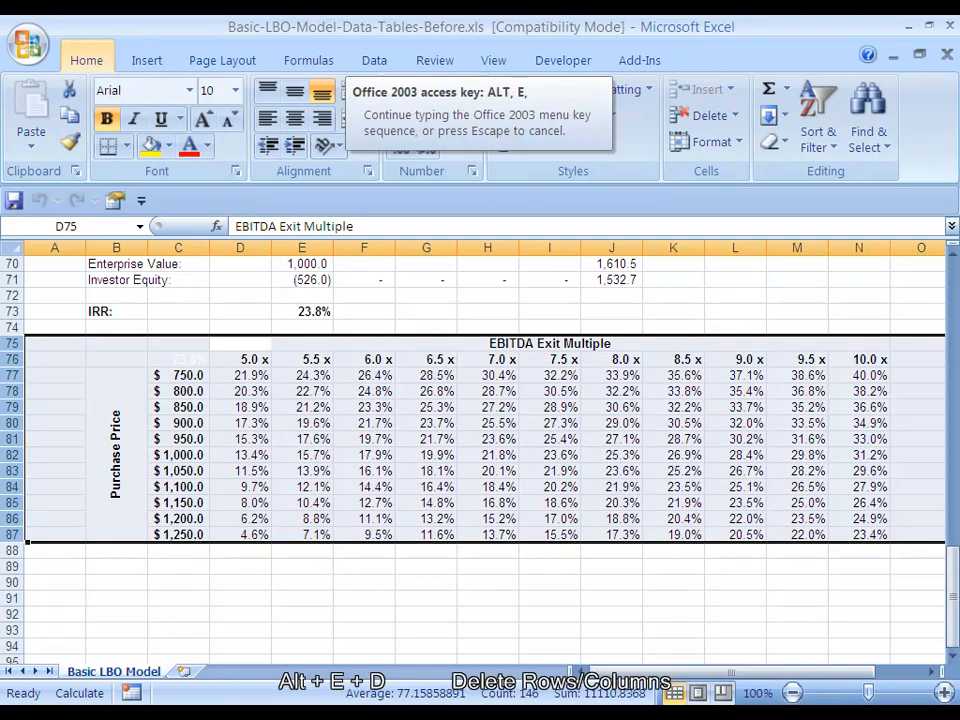
key("d")
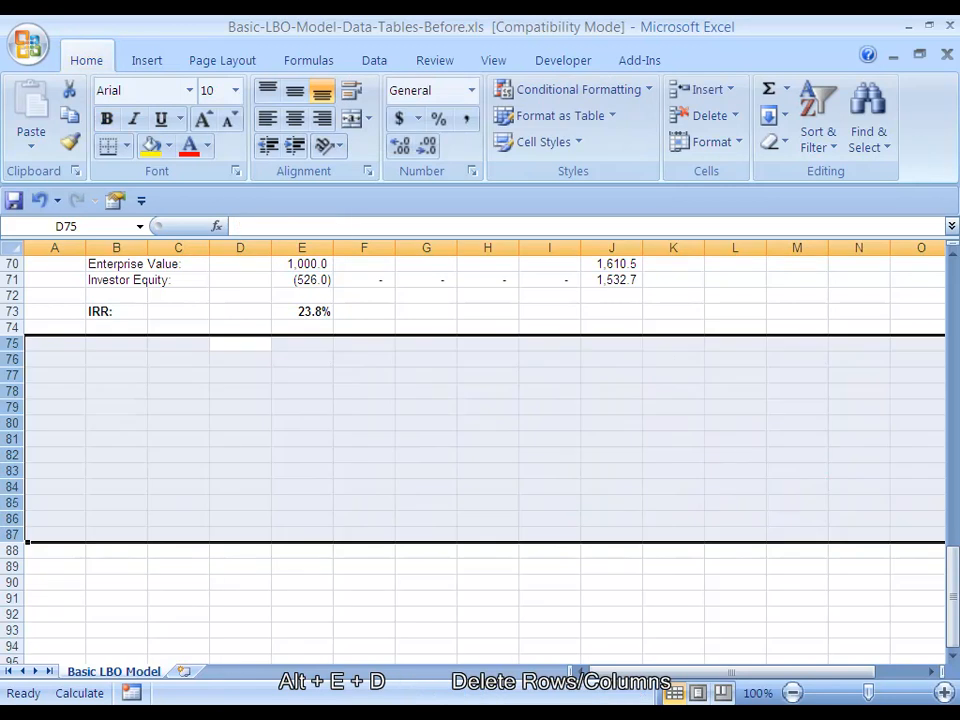
key("Down")
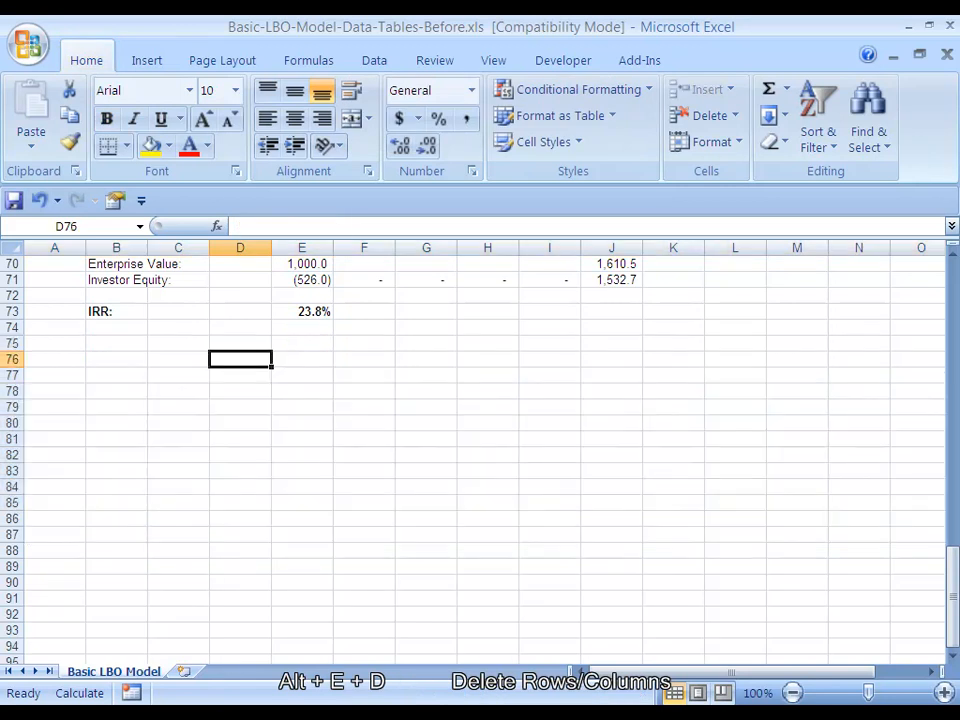
key("Left")
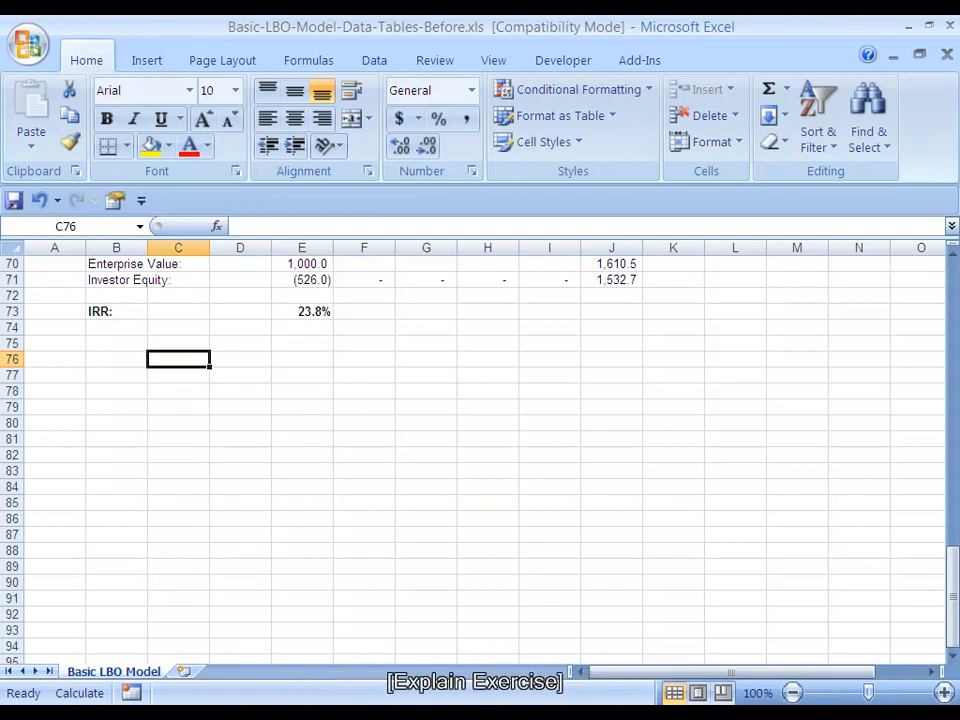
Review the table's inputs in the model: the Year 5 EBITDA multiple, the exit enterprise value formula and the Purchase Price assumption
scroll(484, 455, "up", 2)
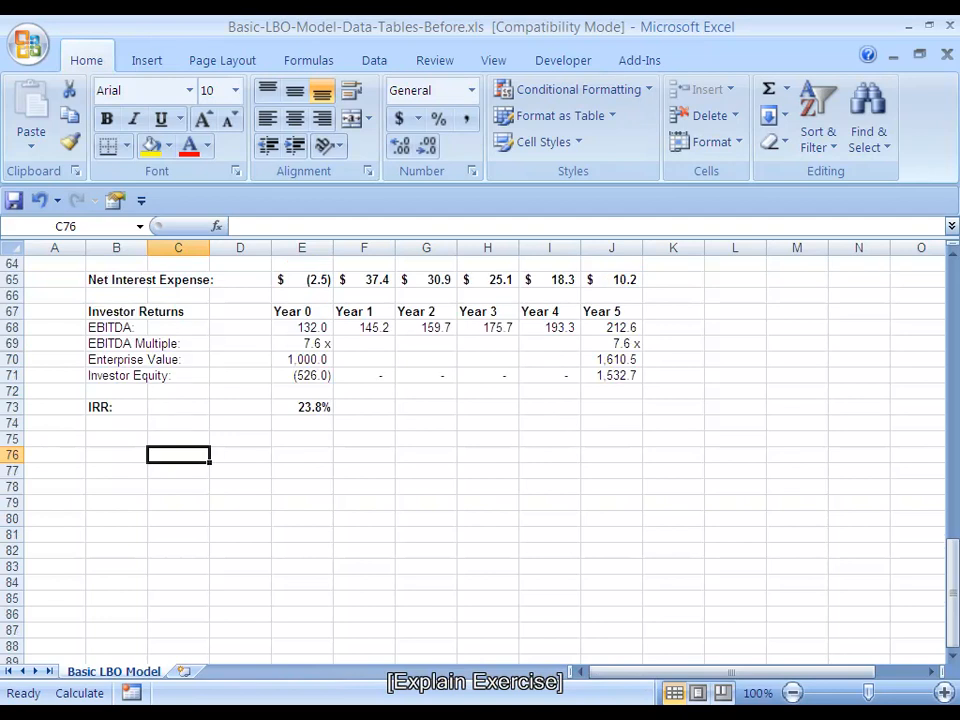
left_click(612, 343)
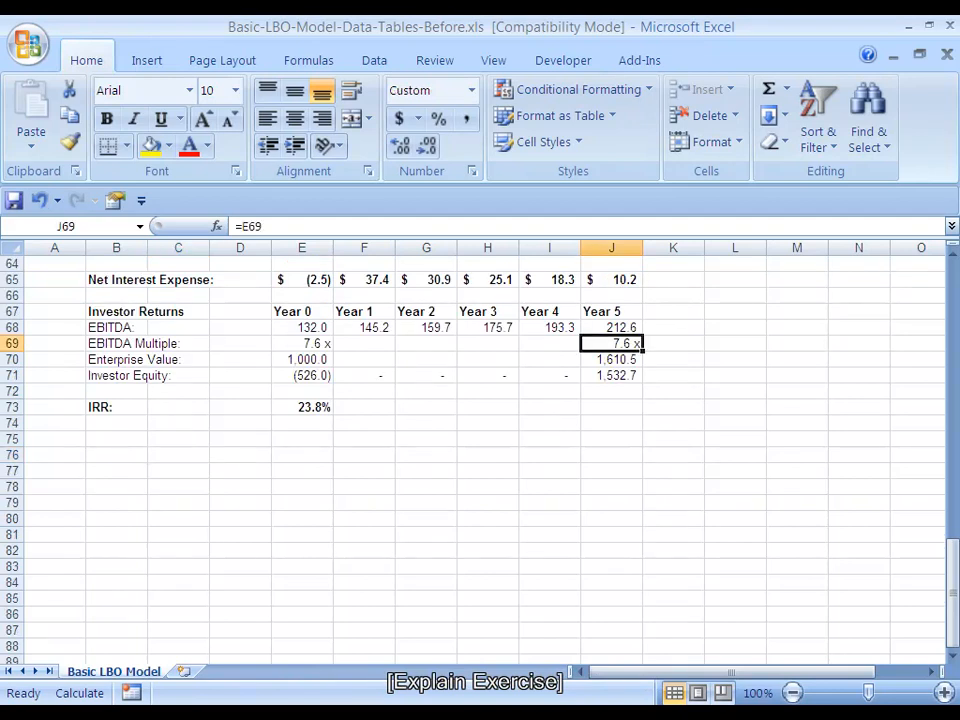
left_click(302, 343)
key("Right")
key("Right")
key("Right")
key("Right")
key("Right")
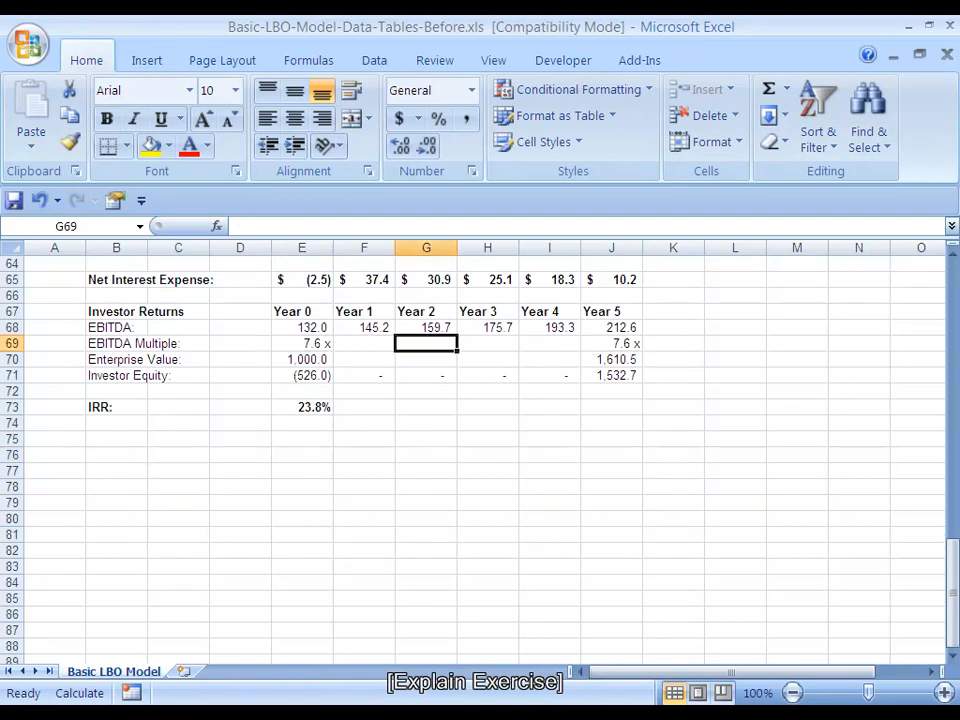
key("Down")
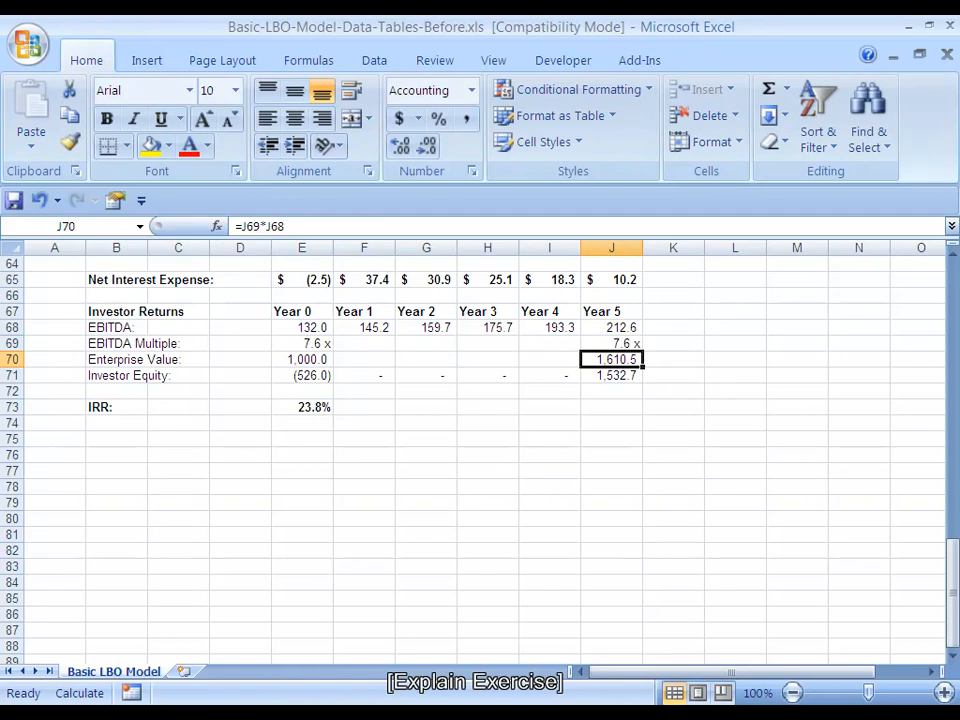
scroll(484, 455, "up", 20)
left_click(302, 327)
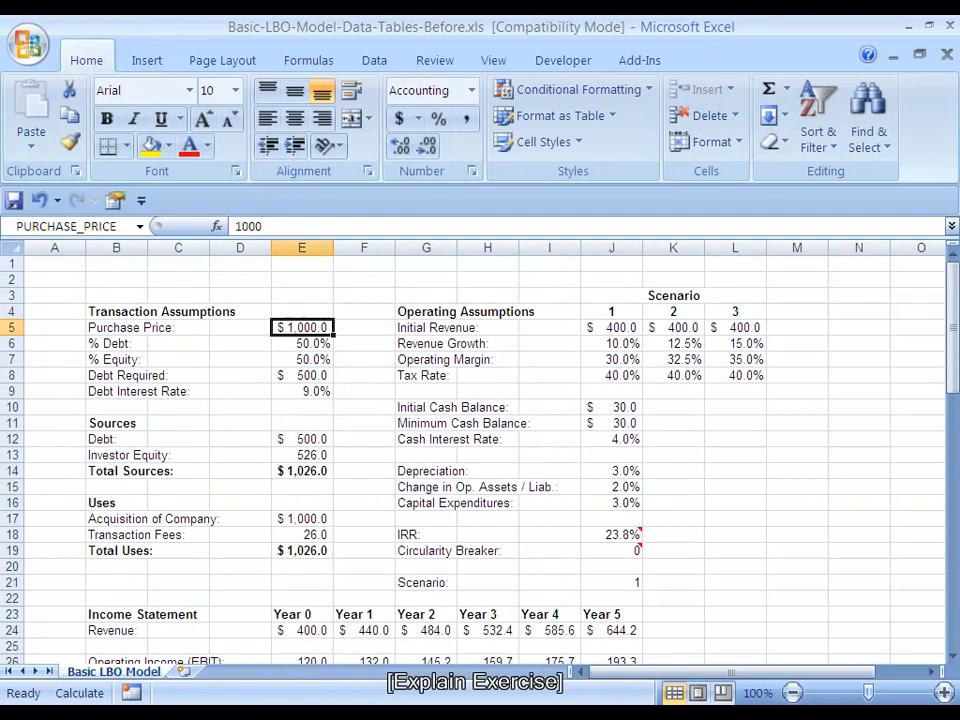
scroll(484, 455, "down", 20)
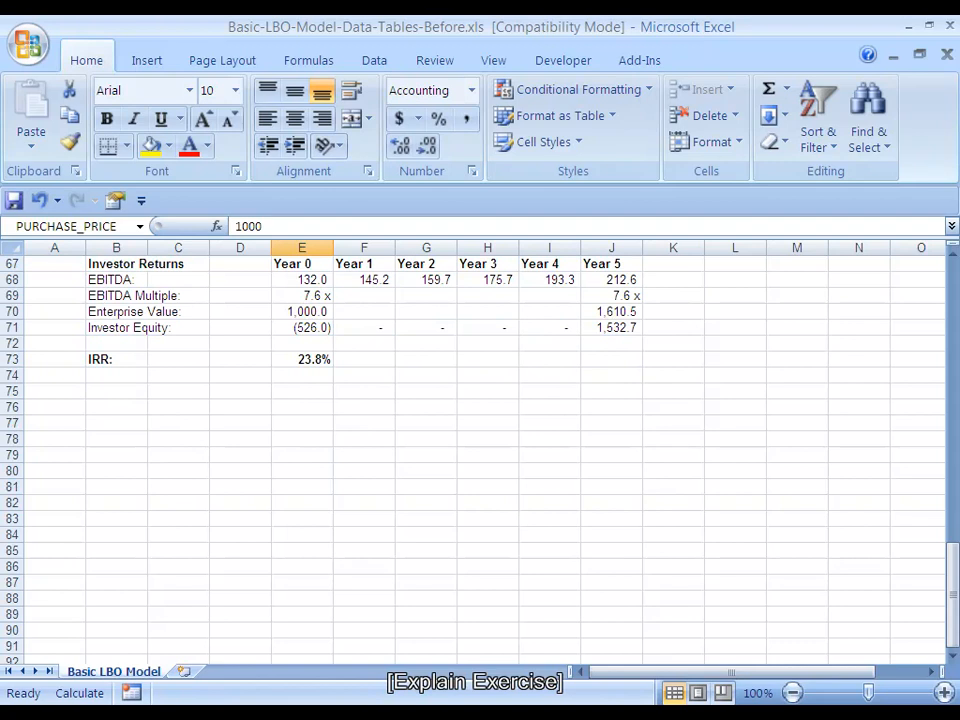
scroll(484, 455, "up", 20)
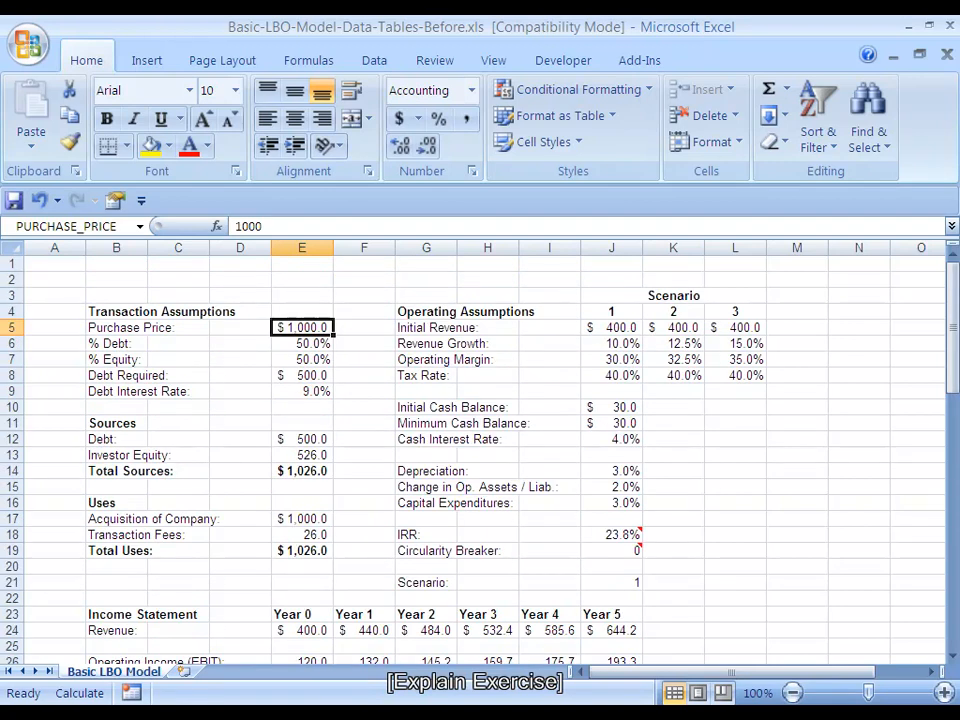
scroll(484, 455, "down", 20)
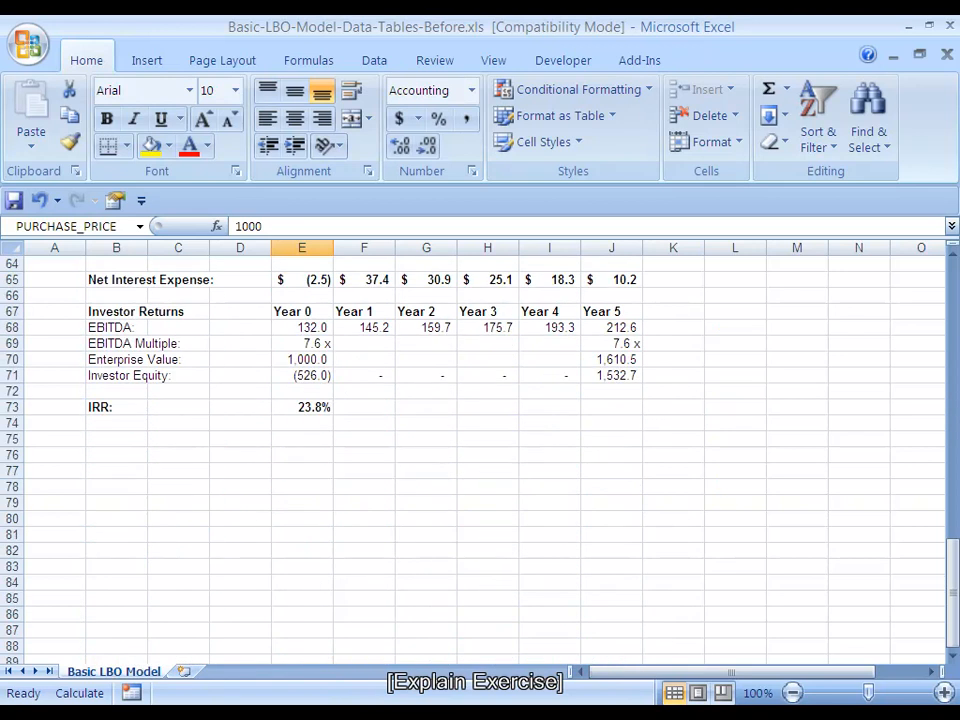
Enter the row-axis label "Purchase Price:" in cell B77 below the IRR line
left_click(116, 439)
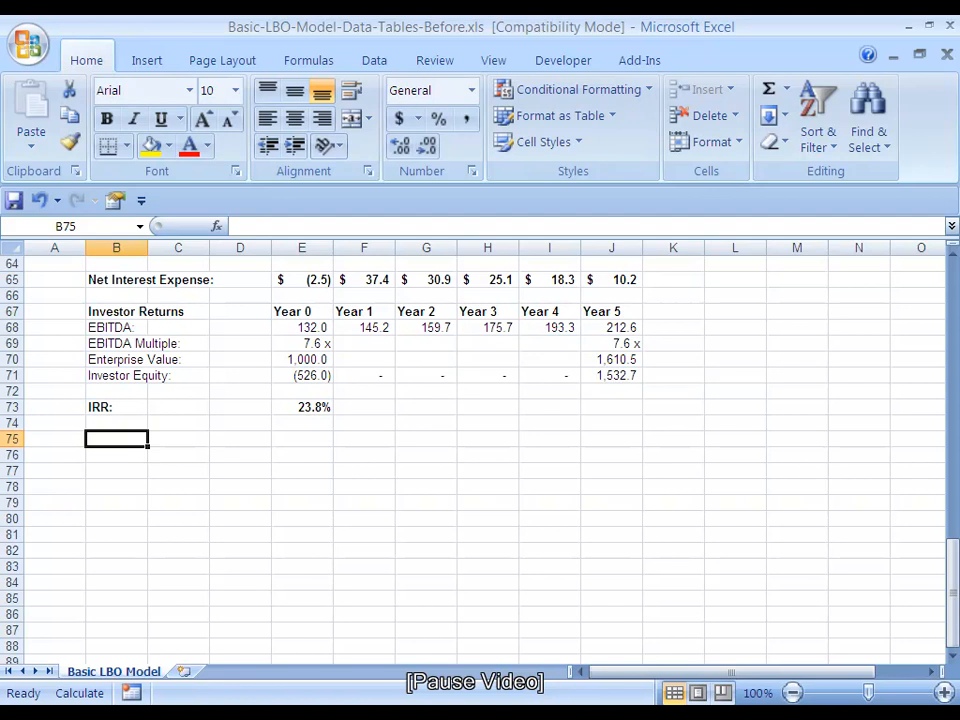
key("Down")
key("Down")
key("Right")
key("Right")
key("Left")
key("Left")
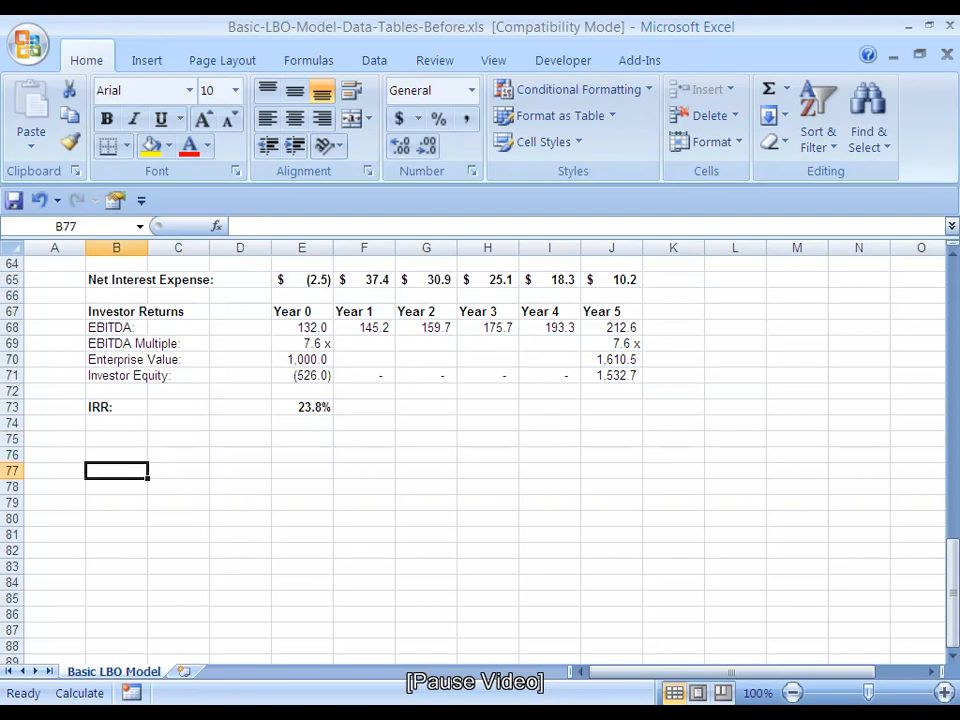
type("Purchase Price:")
Enter the column-axis heading "EBITDA Exit Multiple:" in cell D75
key("Up")
key("Up")
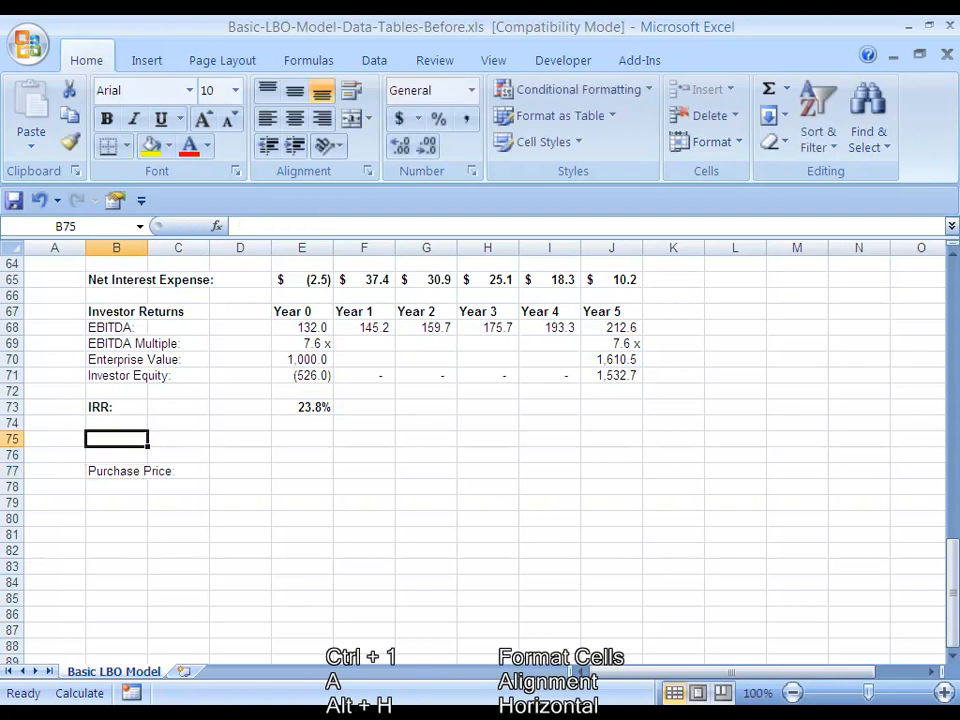
key("Right")
key("Right")
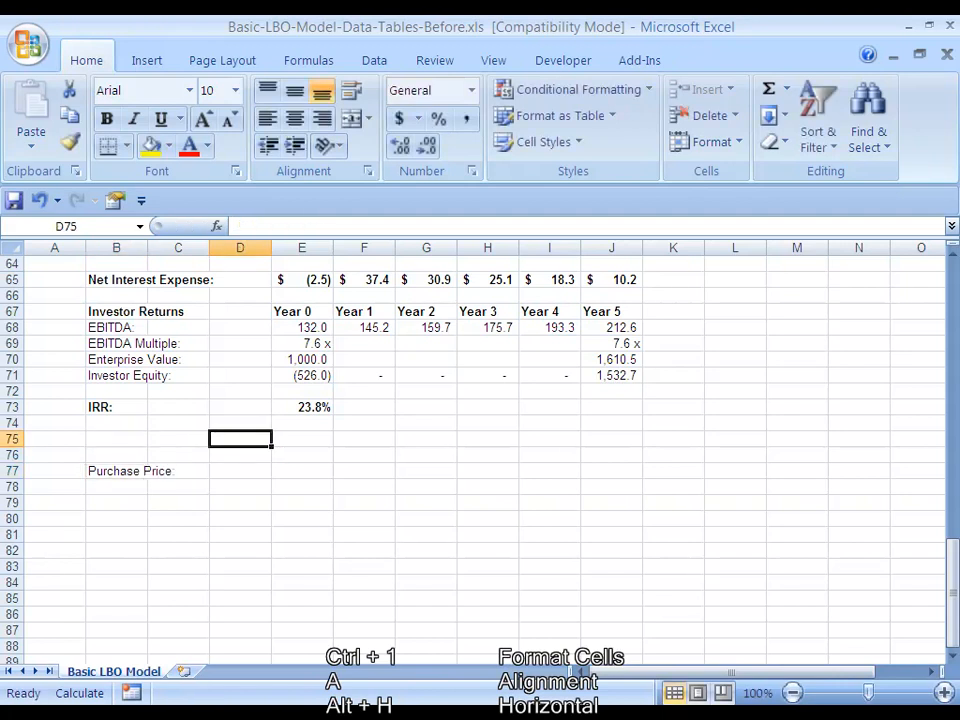
type("EB")
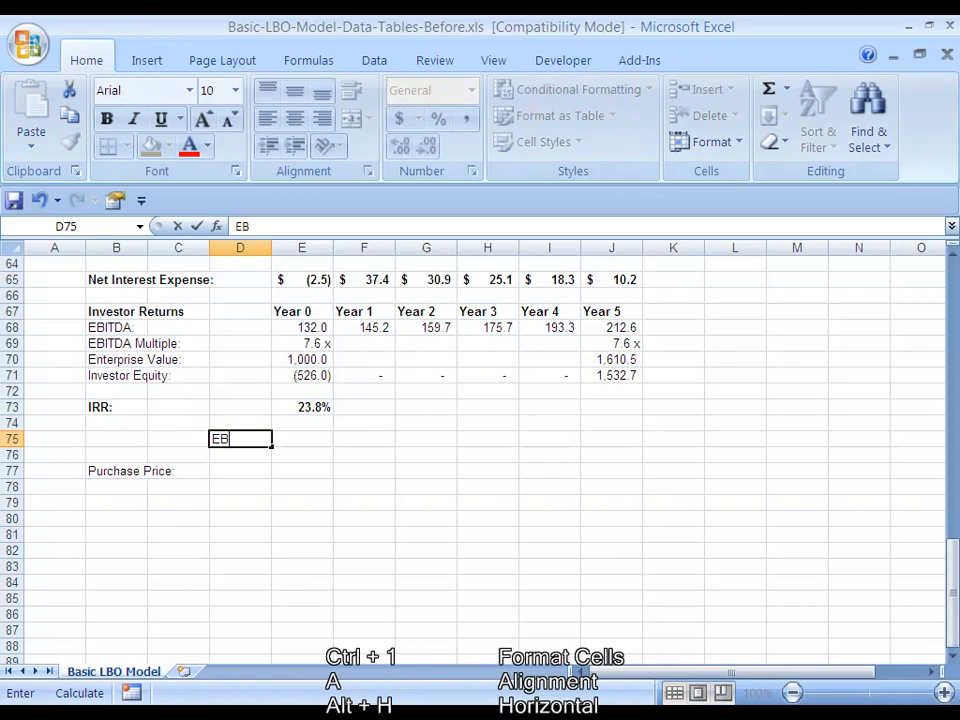
type("ITDA Exit Multiple:")
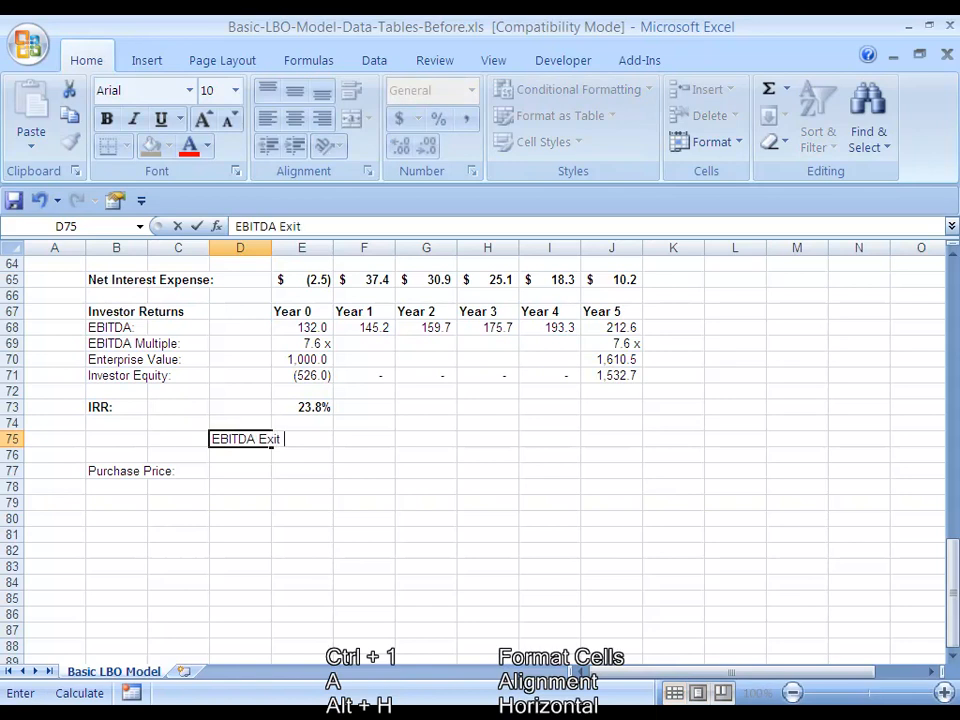
key("ctrl+Return")
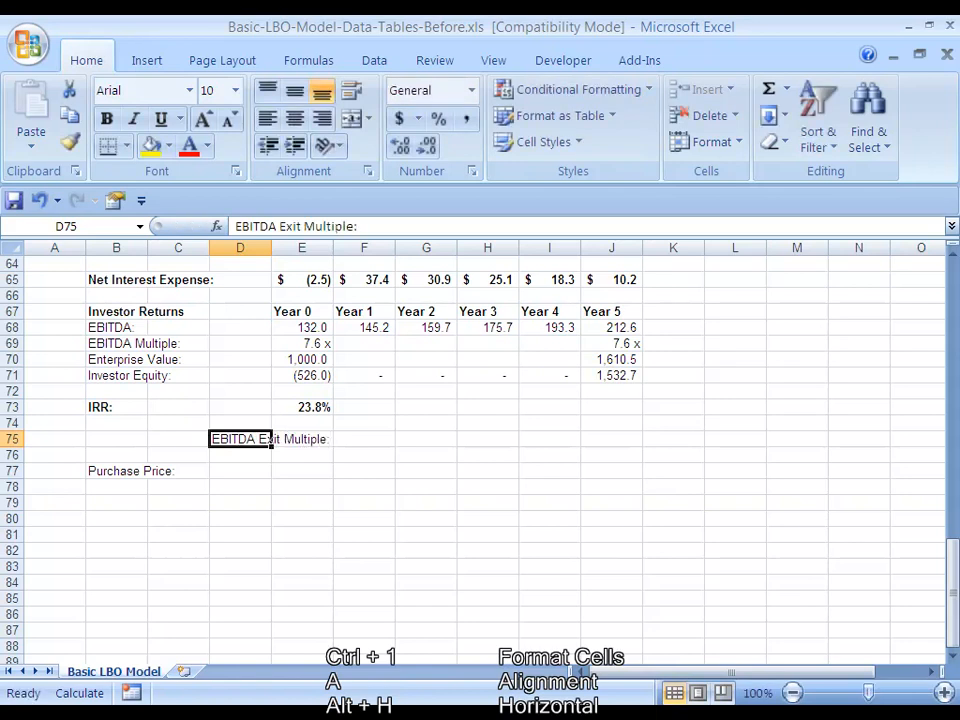
Center the EBITDA Exit Multiple heading across D75:N75 using Center Across Selection and make it bold
key("Left")
key("Down")
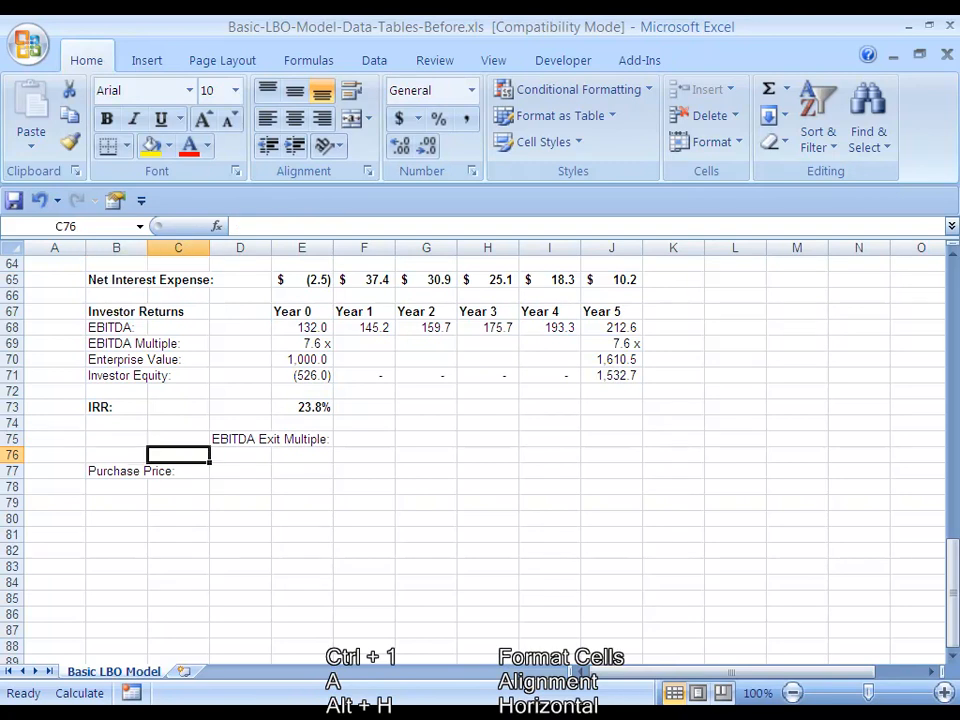
key("Up")
key("Right")
key("shift+Right")
key("shift+Right")
key("shift+Right")
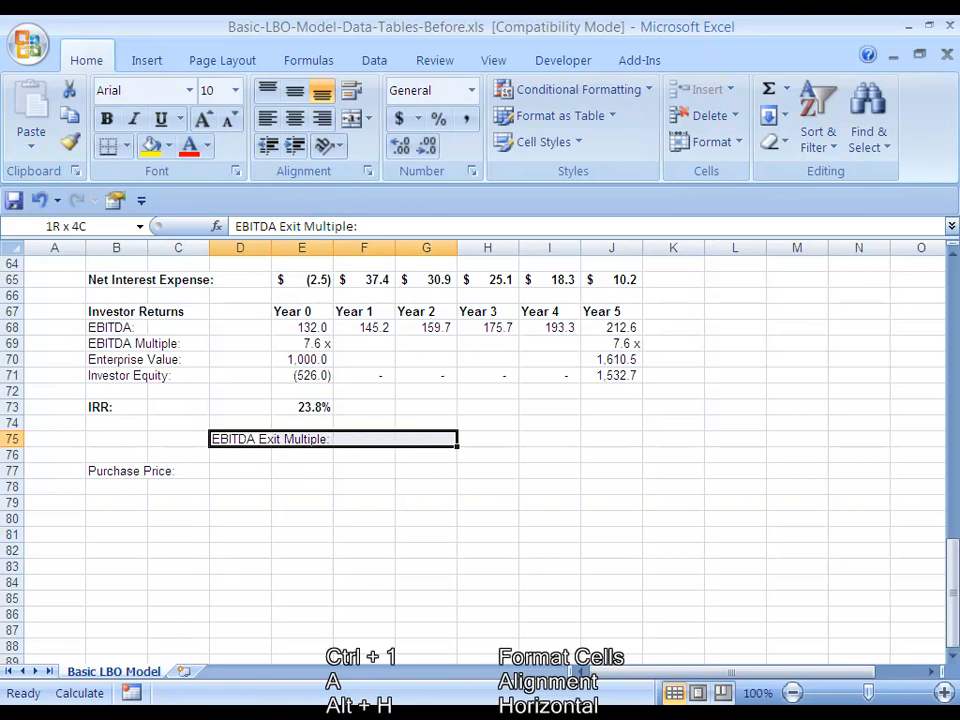
key("shift+Right")
key("shift+Right")
key("shift+Right")
key("shift+Right")
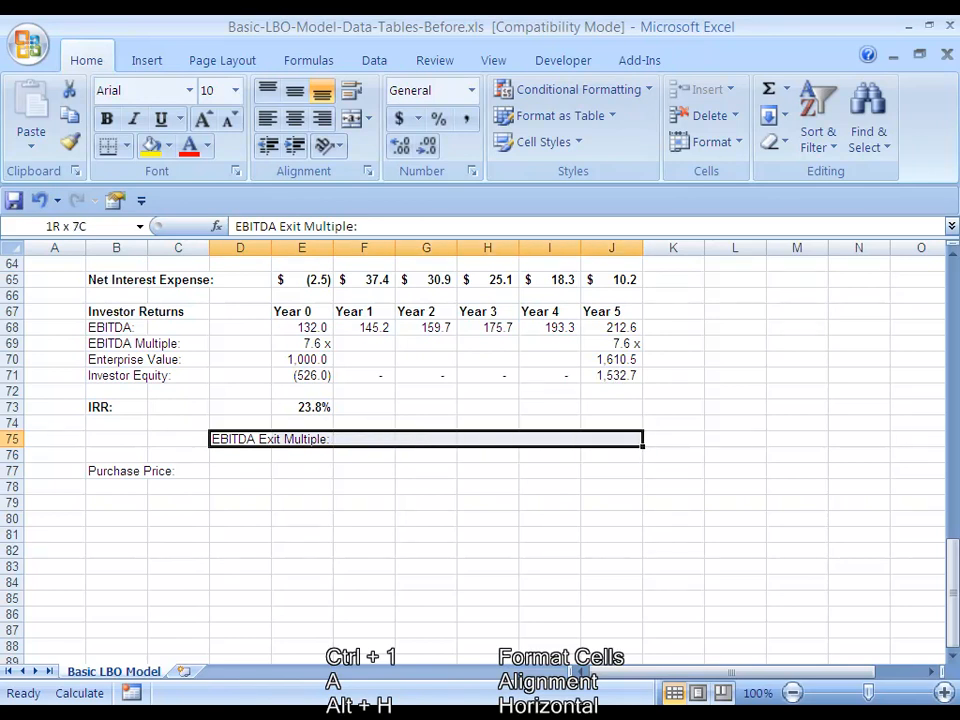
key("shift+Right")
key("shift+Right")
key("shift+Right")
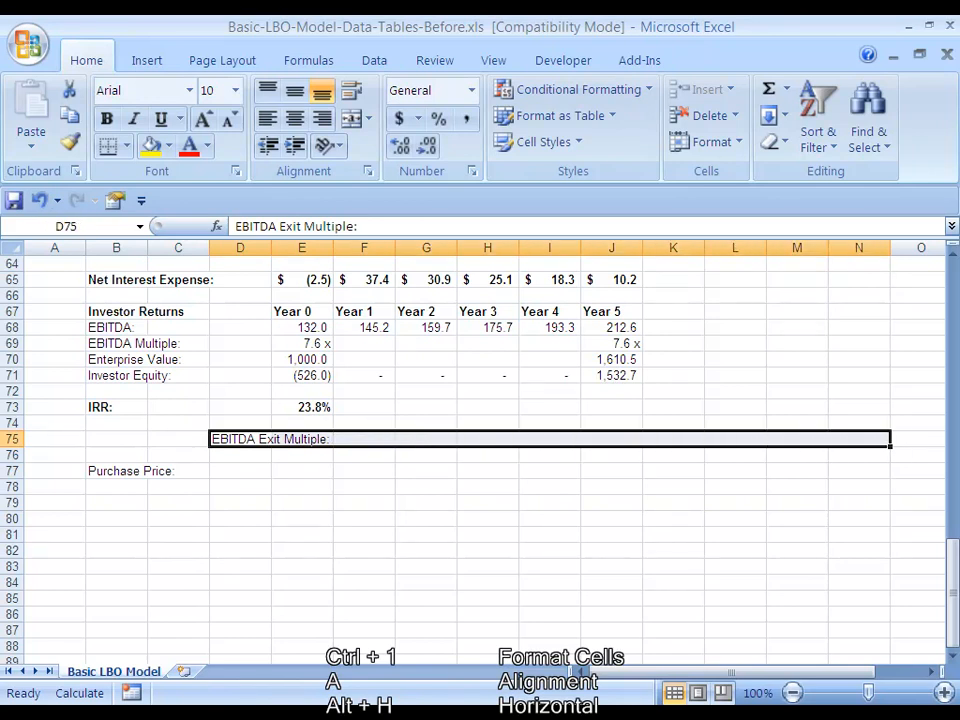
key("ctrl+1")
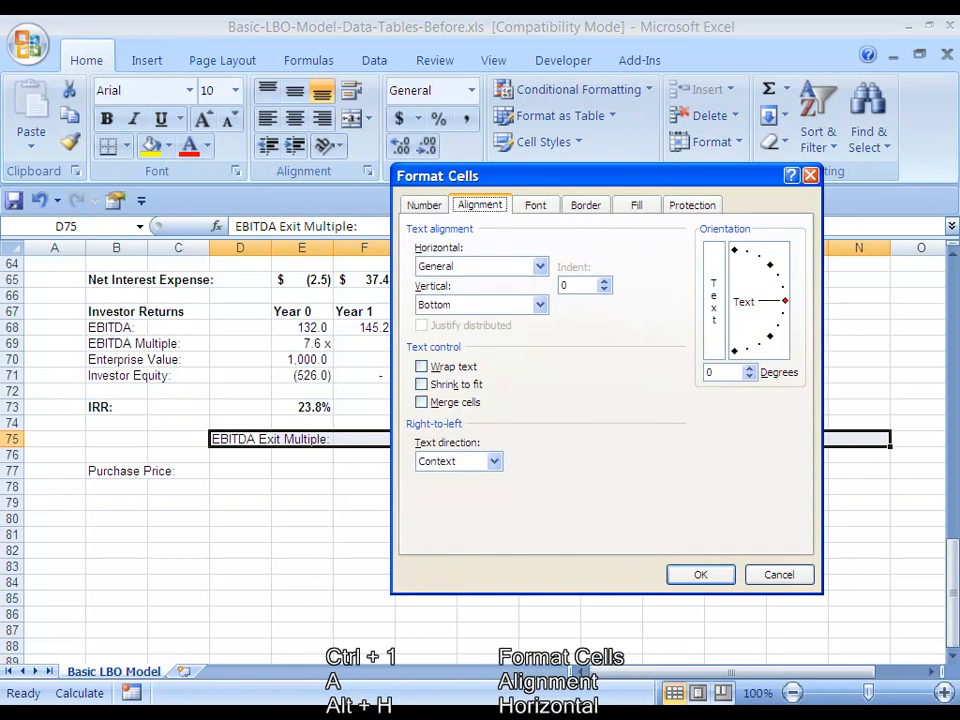
key("alt+h")
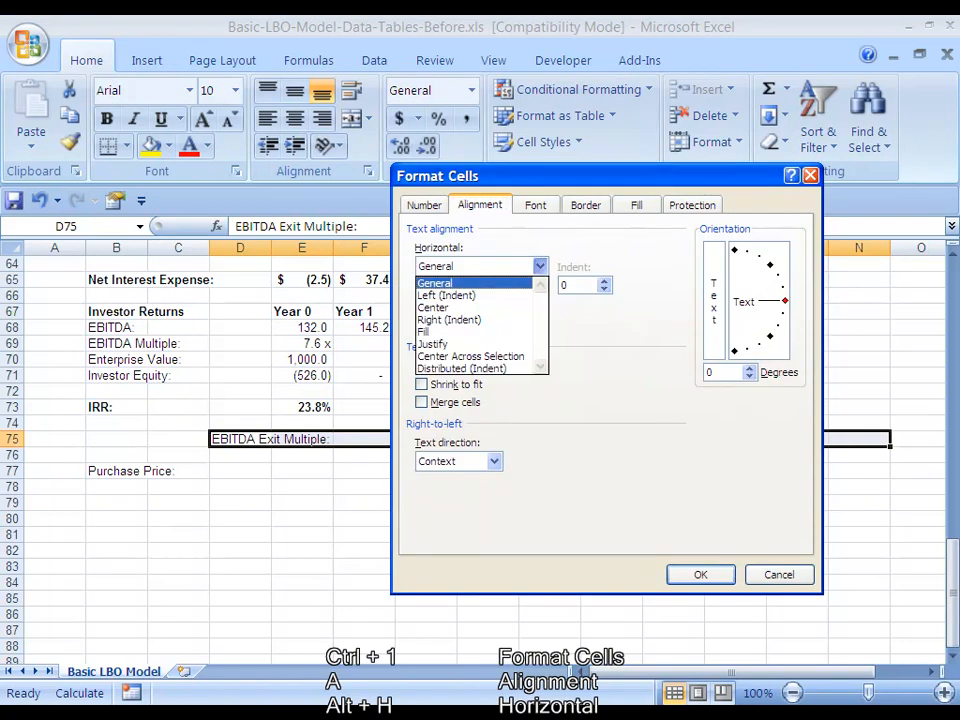
key("Down")
key("Down")
key("Down")
key("Down")
key("Down")
key("Down")
key("Return")
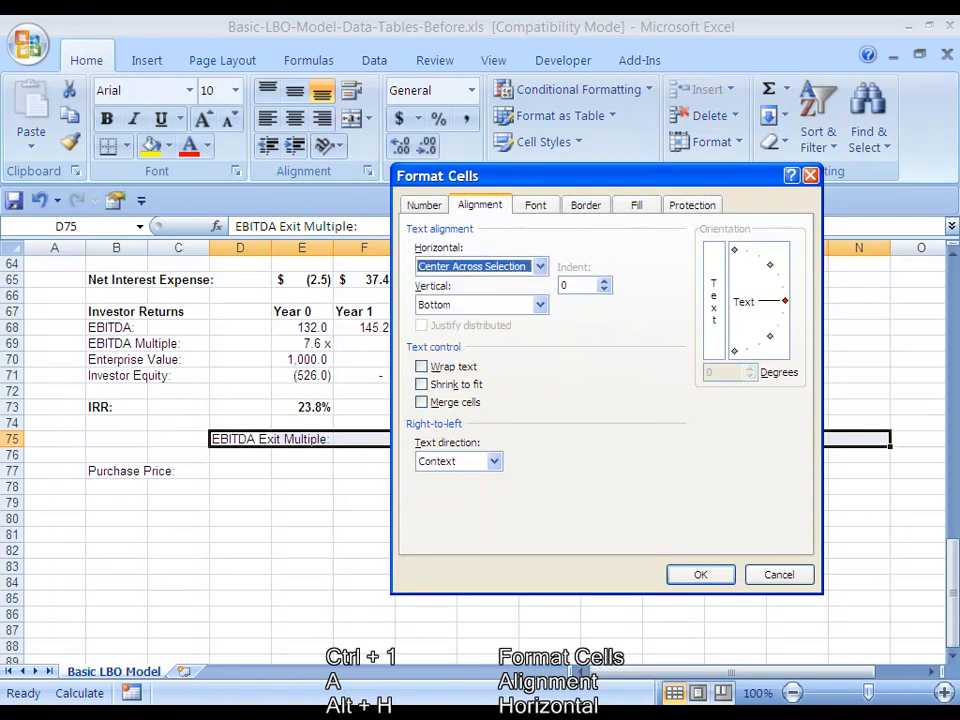
key("Return")
key("ctrl+b")
Set both the horizontal and vertical alignment of B77:B87 to Center for the Purchase Price label
key("Left")
key("Left")
key("Down")
key("Down")
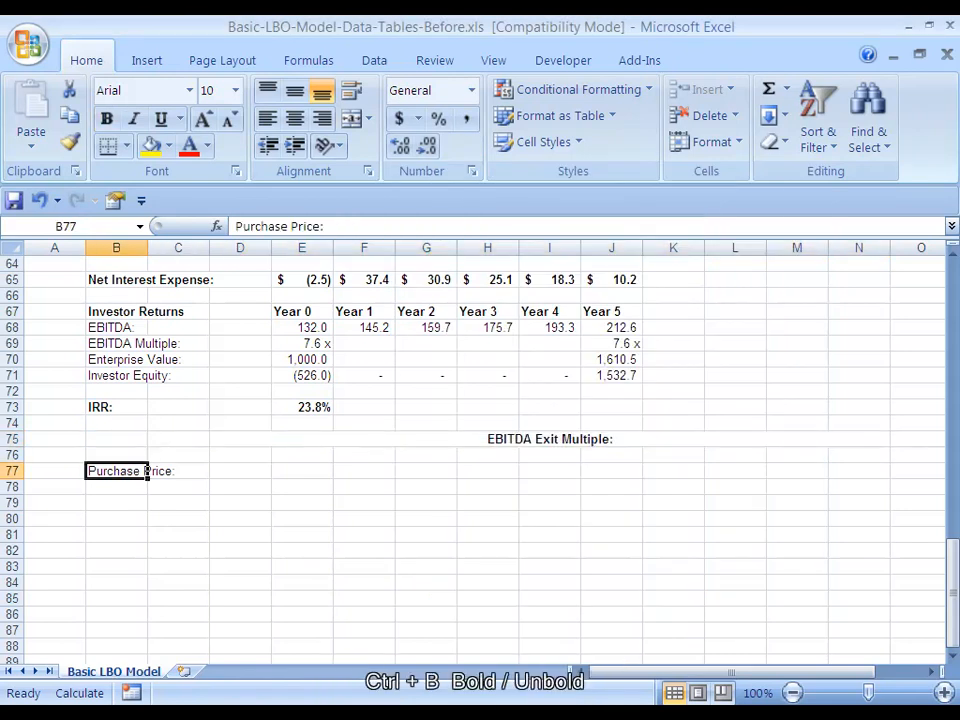
scroll(640, 62, "down", 1)
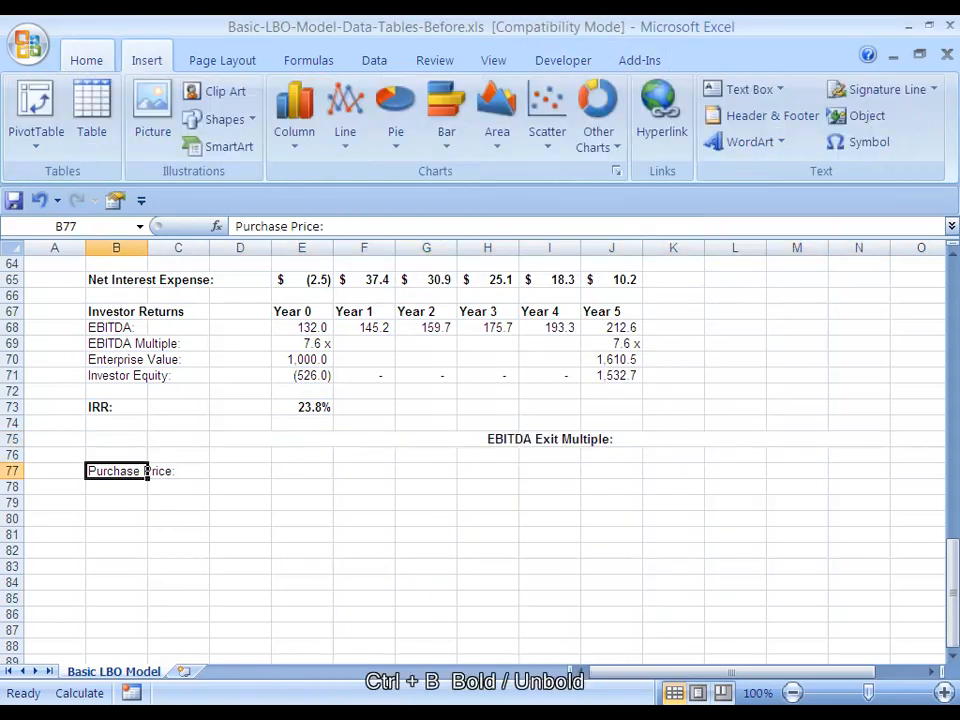
scroll(640, 62, "up", 1)
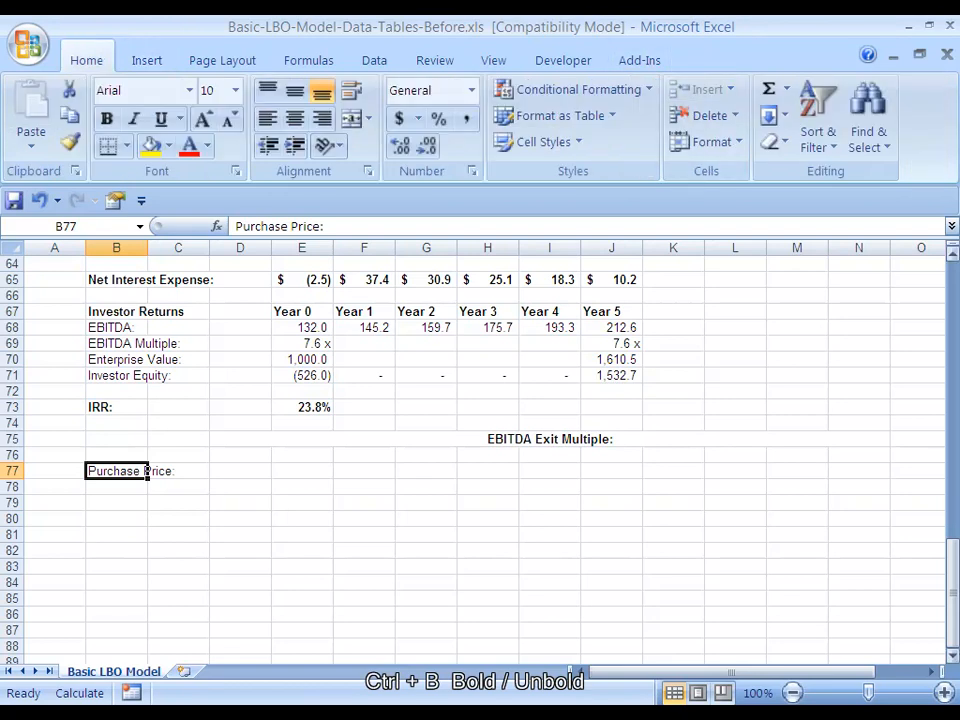
left_click_drag(952, 600, 952, 600)
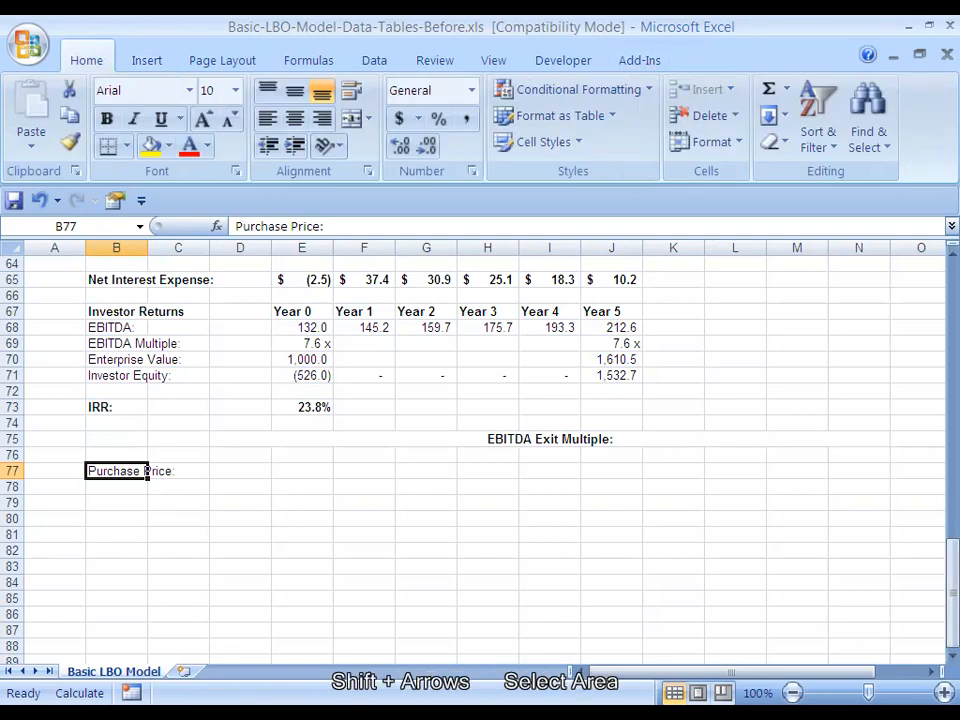
key("shift+Down")
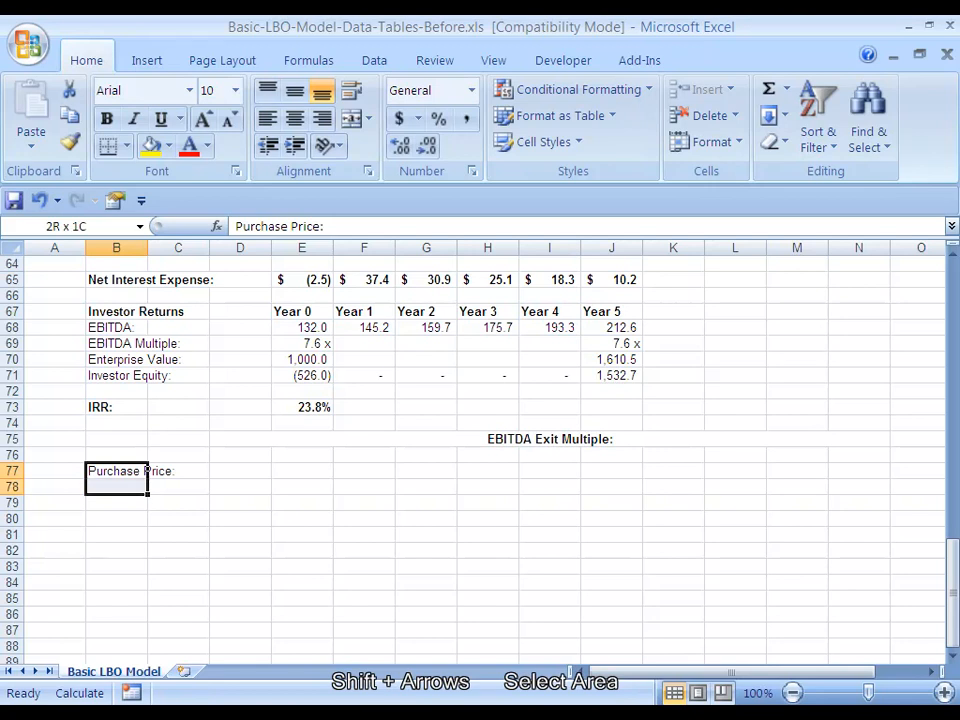
key("shift+Down")
key("shift+Down")
key("shift+Down")
key("shift+Down")
key("shift+Down")
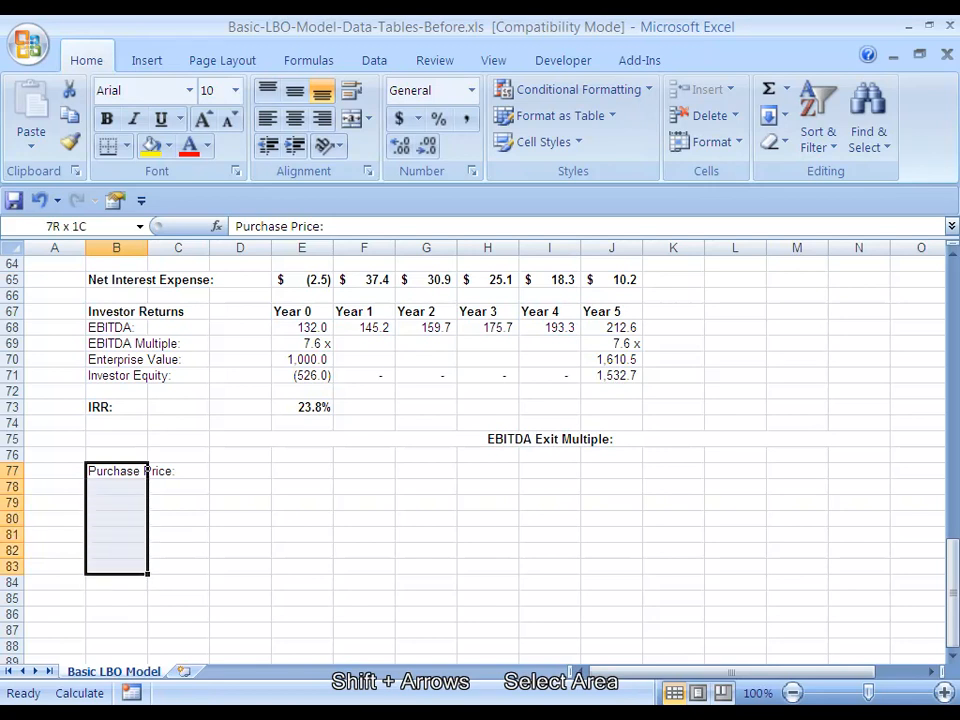
key("shift+Down")
key("shift+Down")
key("shift+Down")
key("shift+Down")
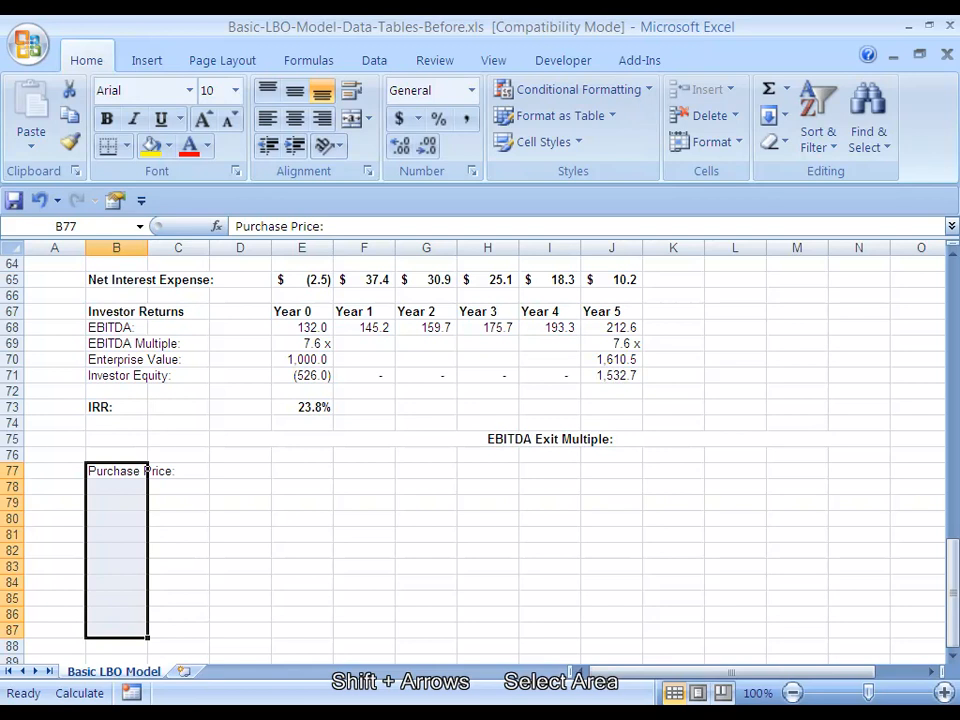
key("ctrl+1")
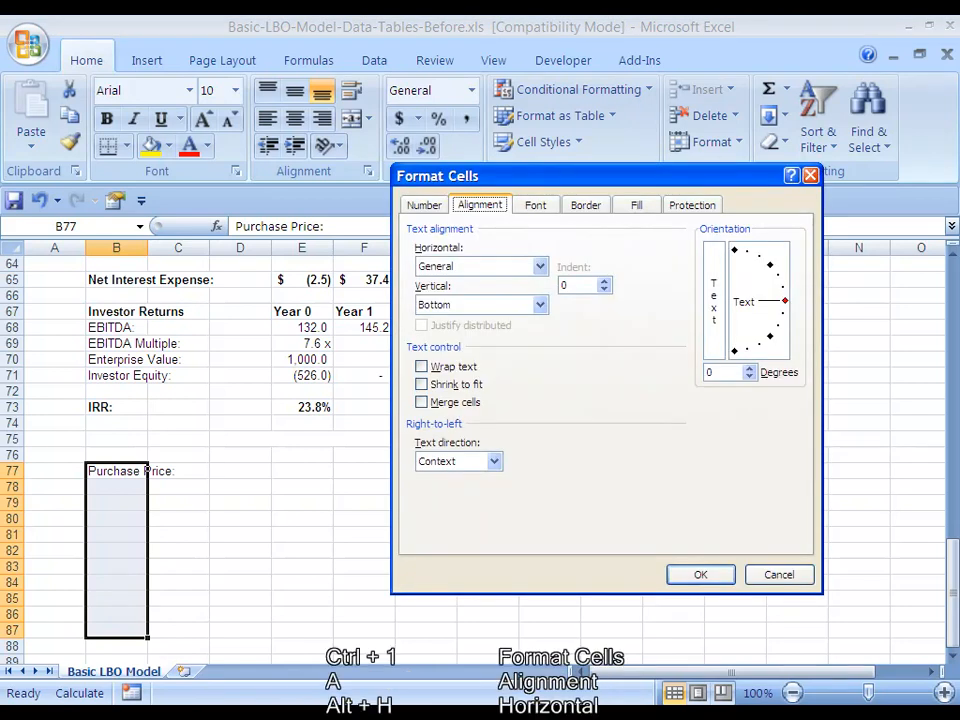
key("alt+Down")
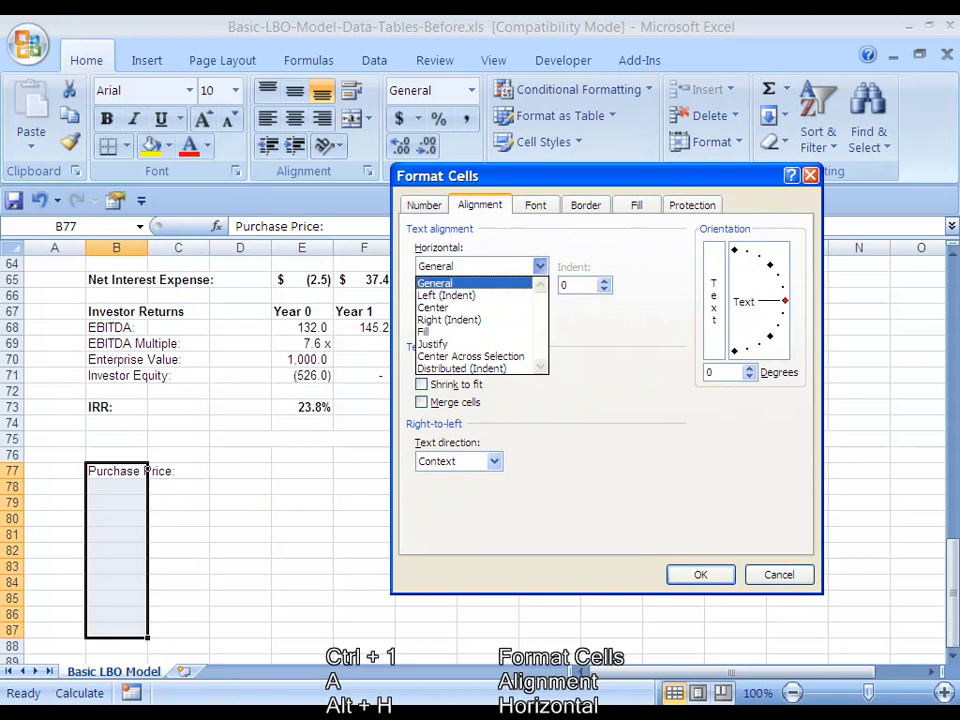
key("Down")
key("Down")
key("Return")
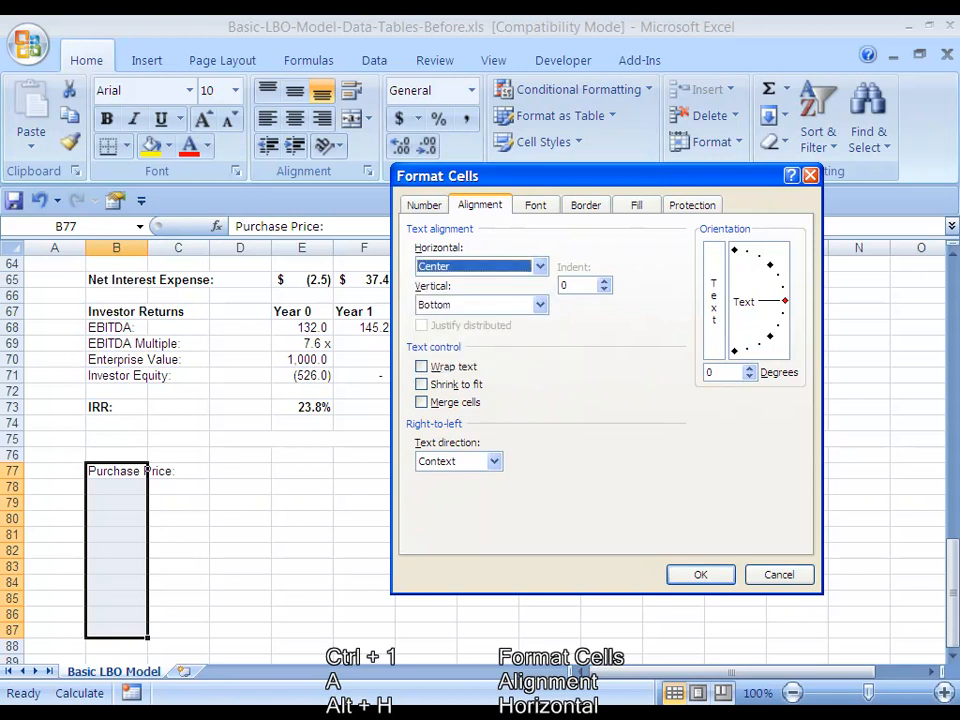
key("alt+v")
key("alt+Down")
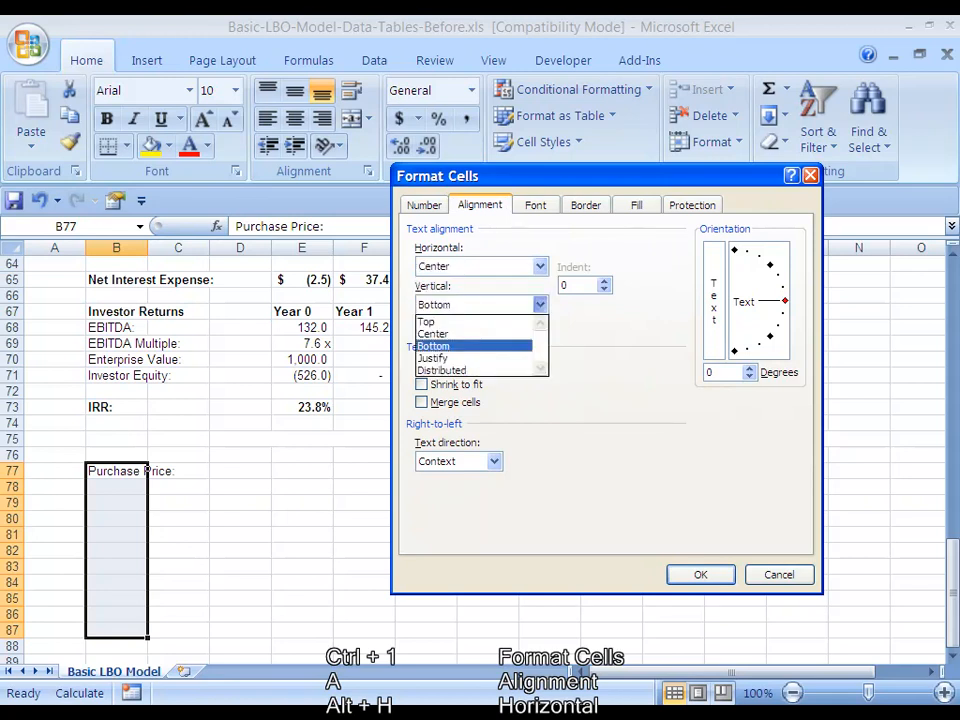
key("Up")
key("Return")
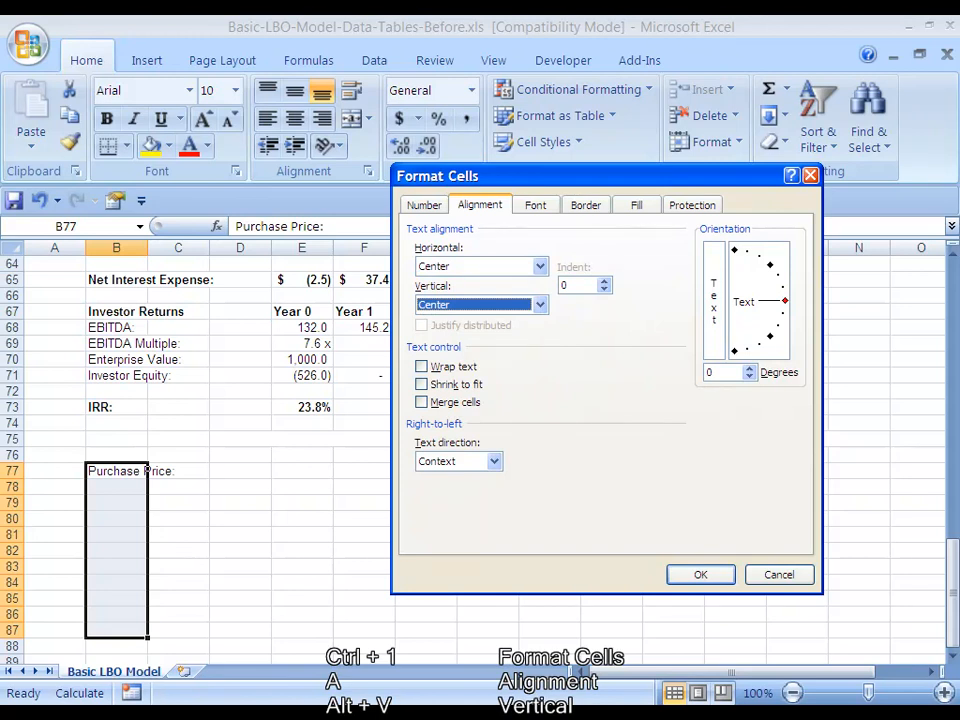
Merge B77:B87 with the text rotated 90 degrees, and make the Purchase Price label bold
key("alt+d")
type("90")
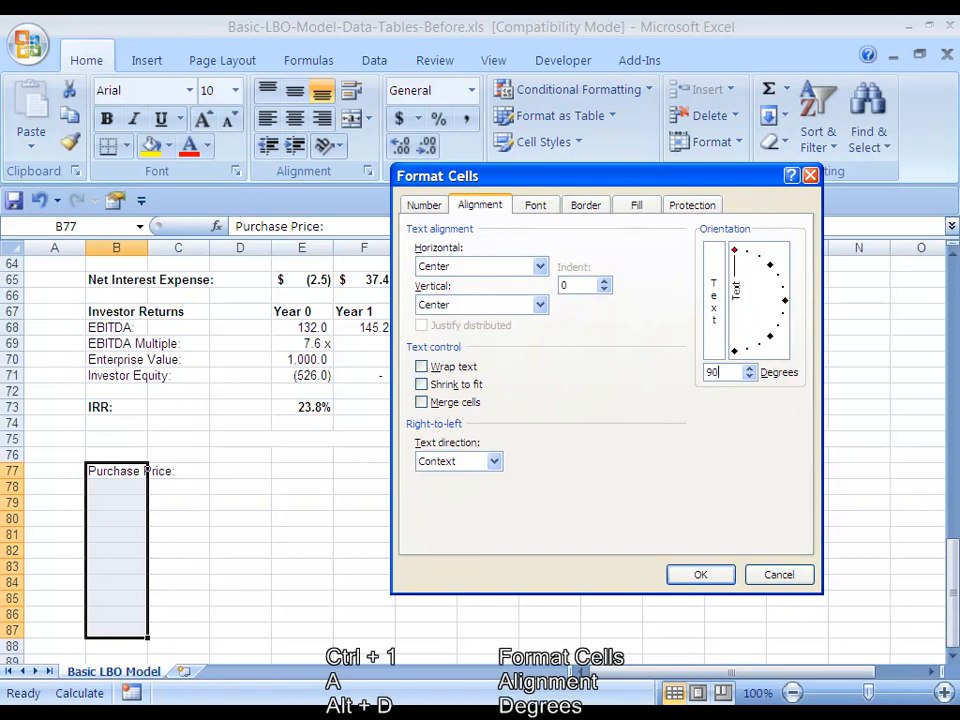
key("alt+m")
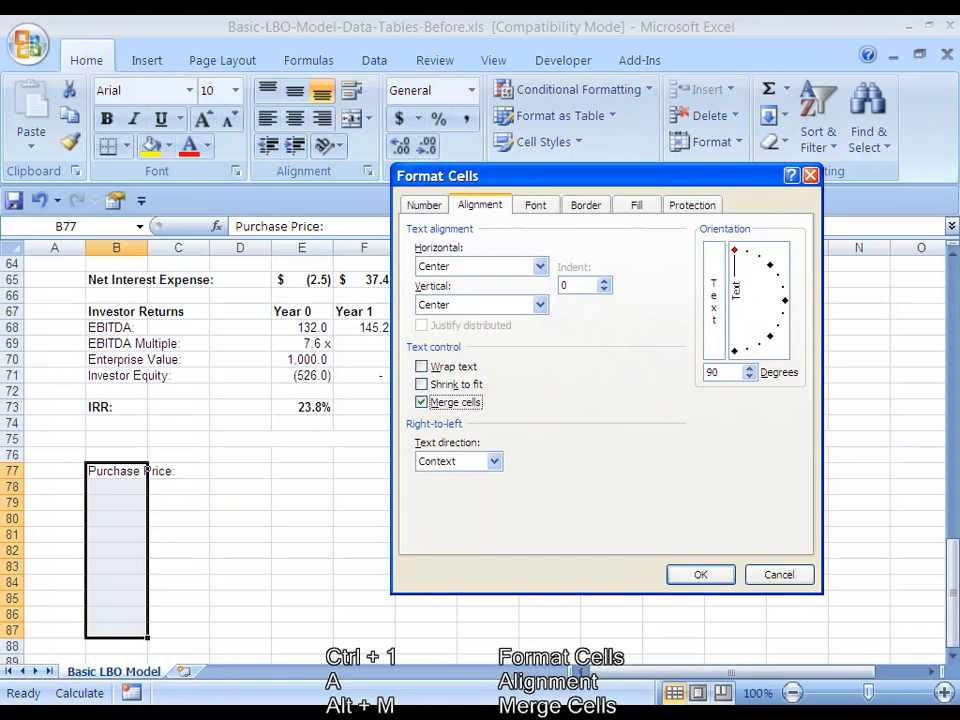
key("Return")
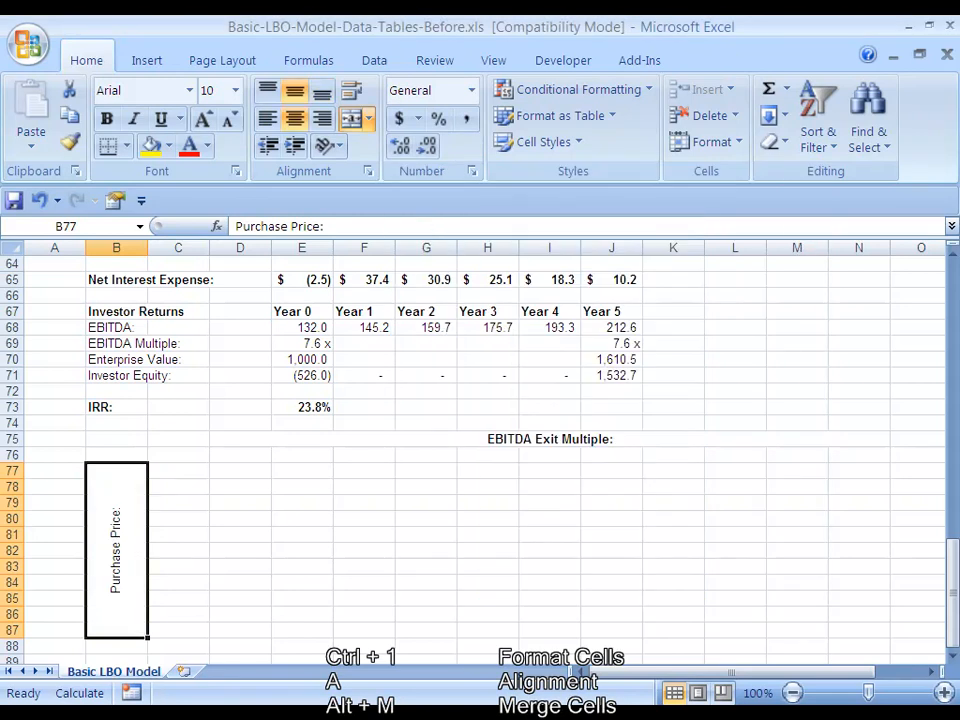
key("ctrl+b")
Start the purchase price series with 750 in C77 and the formula =C77+50 in C78
key("Right")
key("Up")
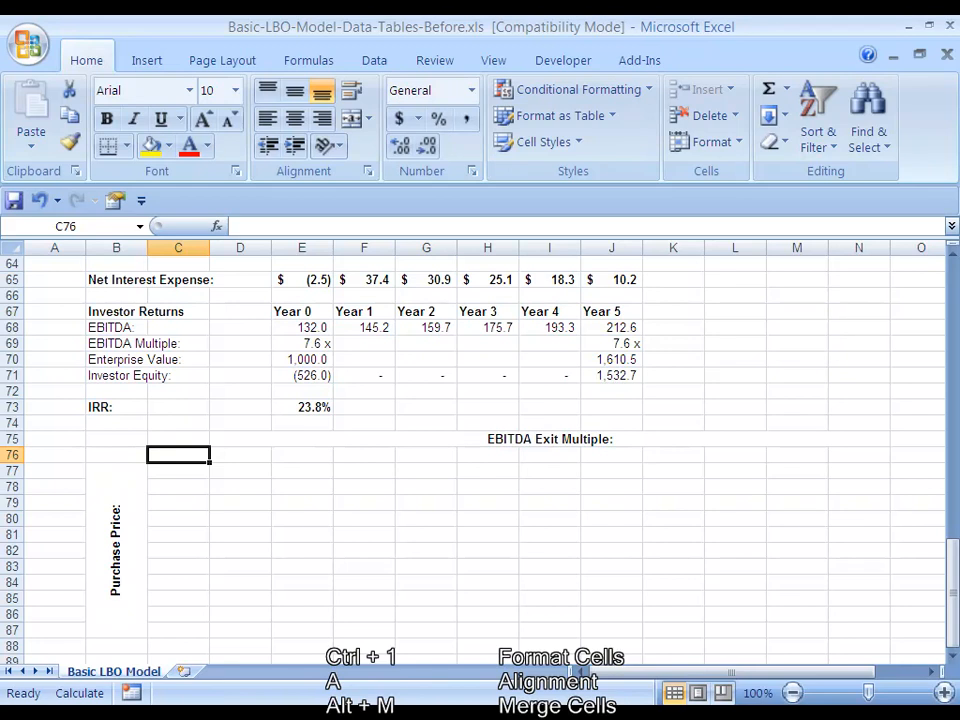
key("Down")
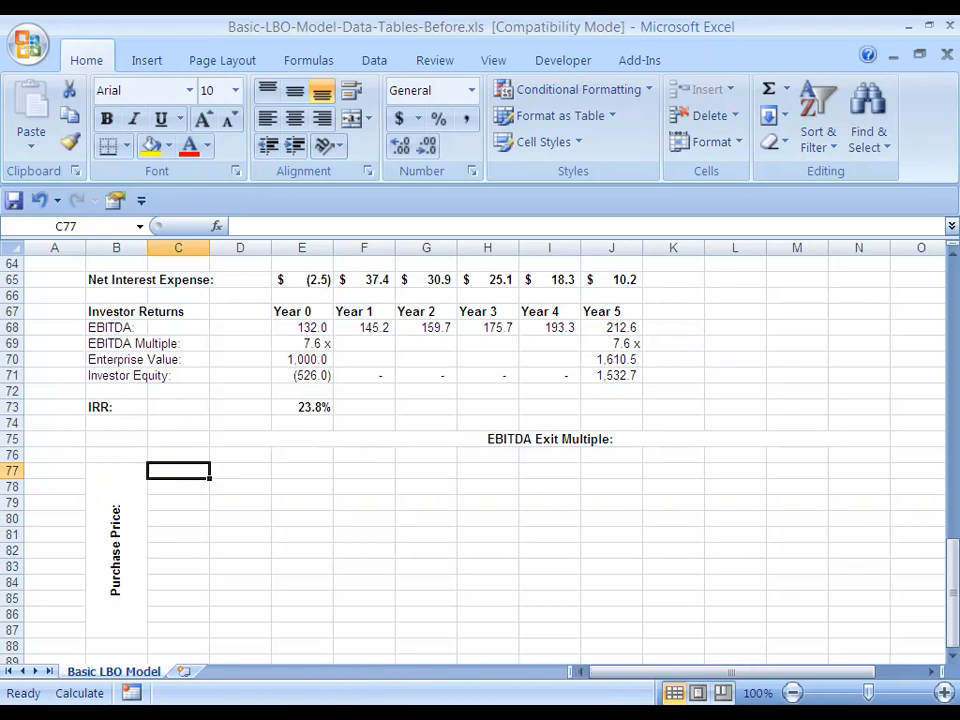
type("750")
key("ctrl+Return")
key("Down")
type("=")
key("Up")
type("+50")
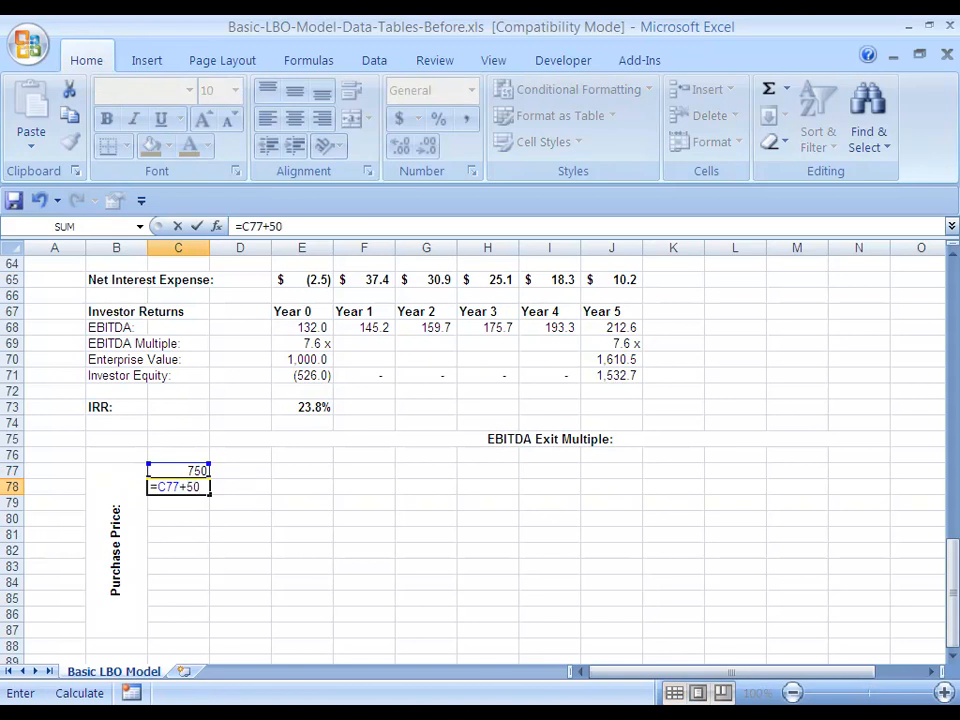
key("ctrl+Return")
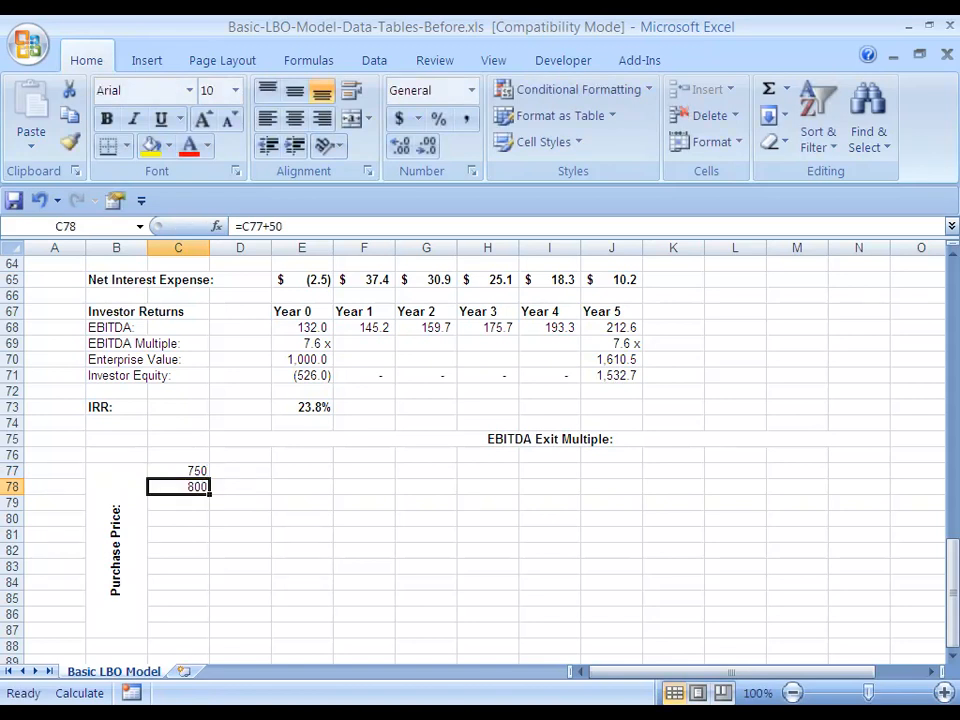
key("ctrl+c")
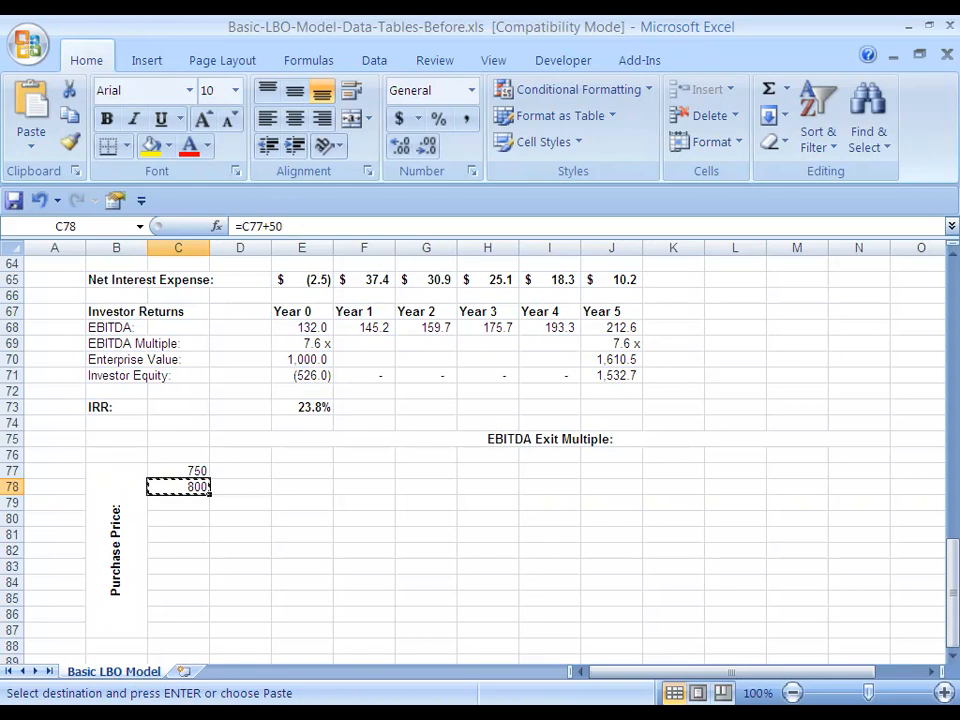
key("Escape")
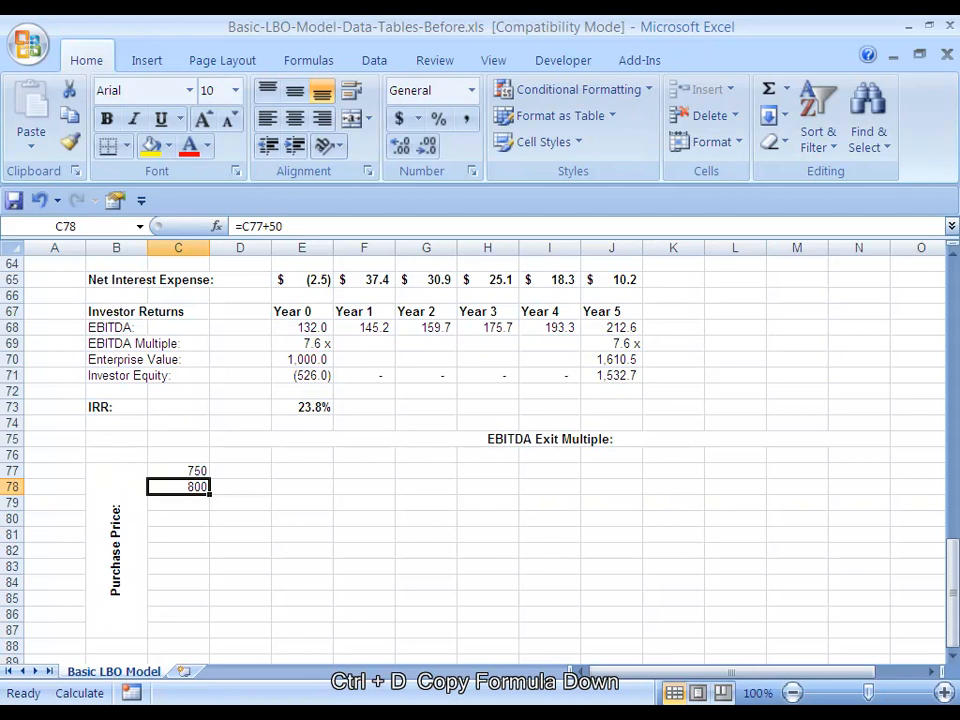
Copy the C78 formula down through C87 to complete the purchase price series
key("shift+Down")
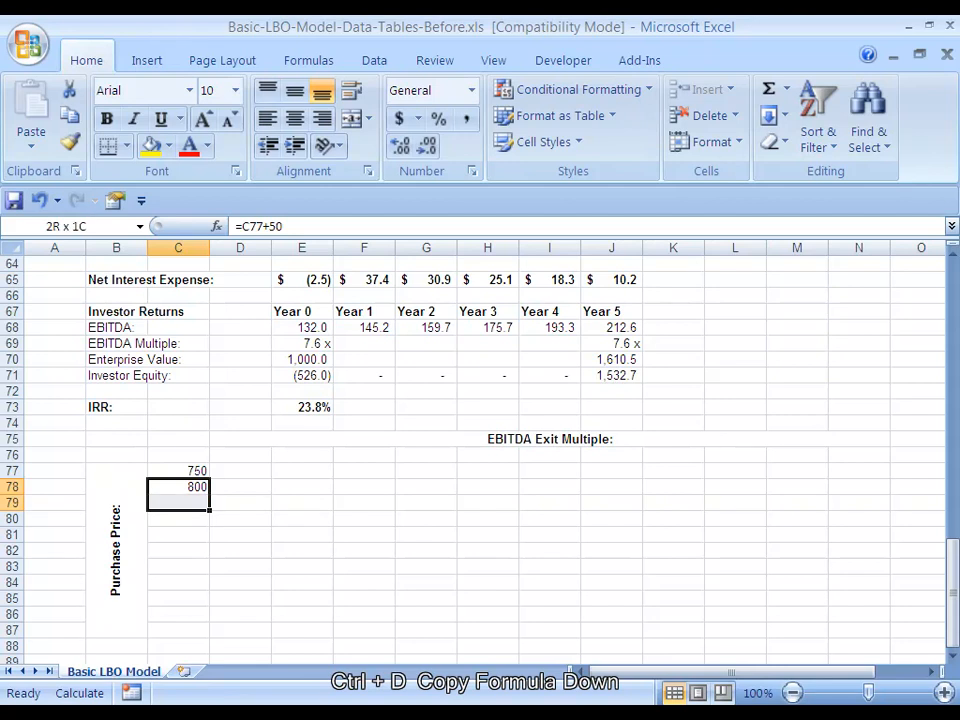
key("shift+Down")
key("shift+Down")
key("shift+Down")
key("shift+Down")
key("shift+Down")
key("shift+Down")
key("shift+Down")
key("shift+Down")
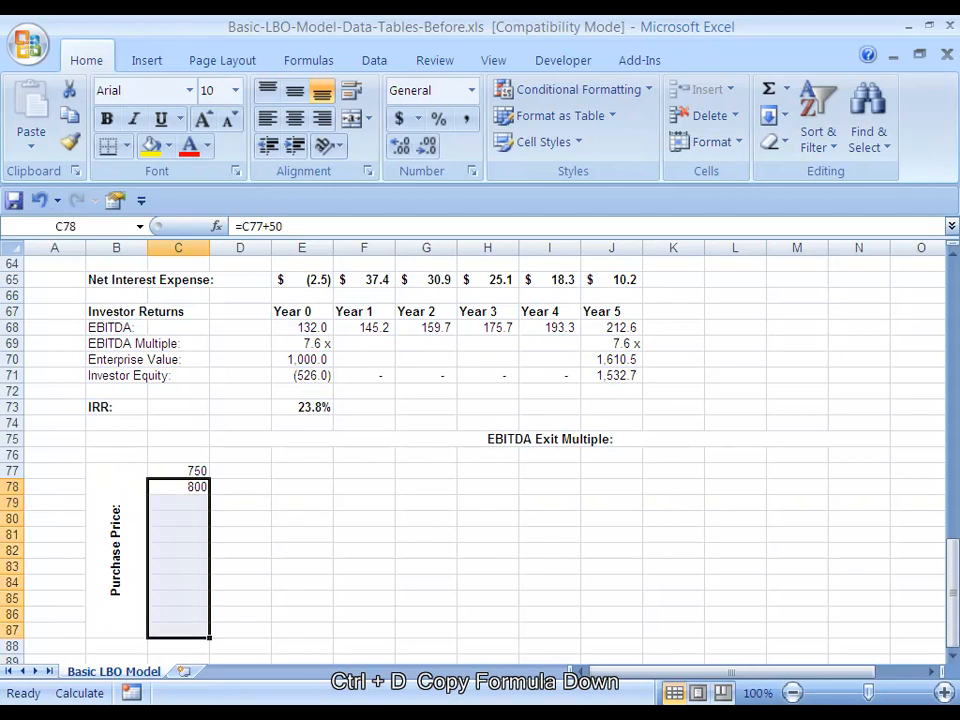
key("ctrl+d")
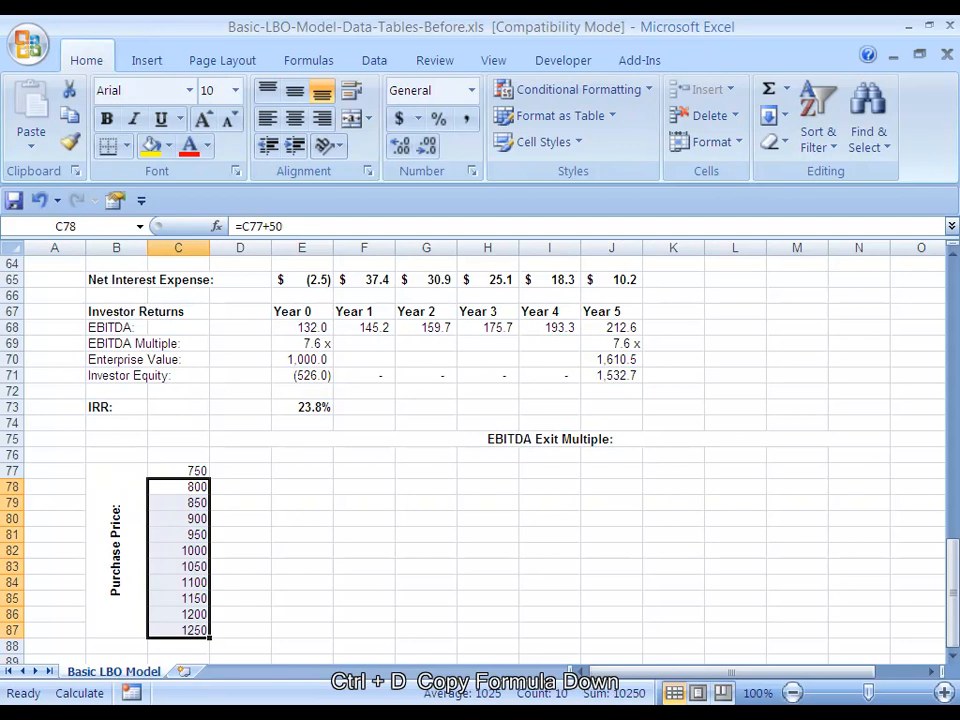
key("Down")
key("Down")
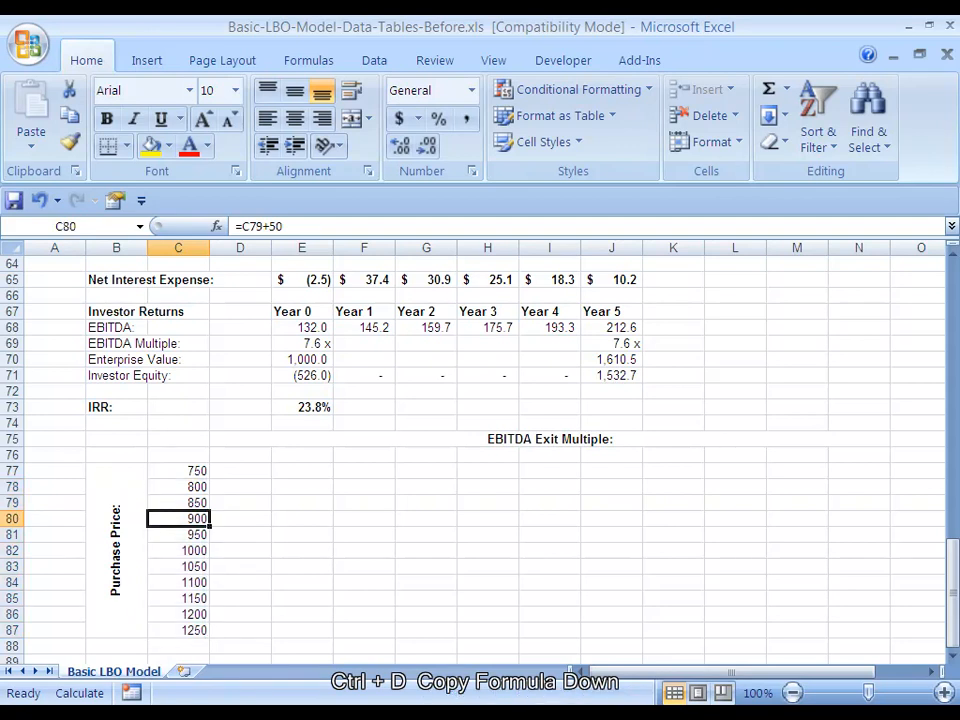
Format the purchase prices in C77:C87 as Accounting with a $ symbol and one decimal place, and make them bold
key("Up")
key("Up")
key("Up")
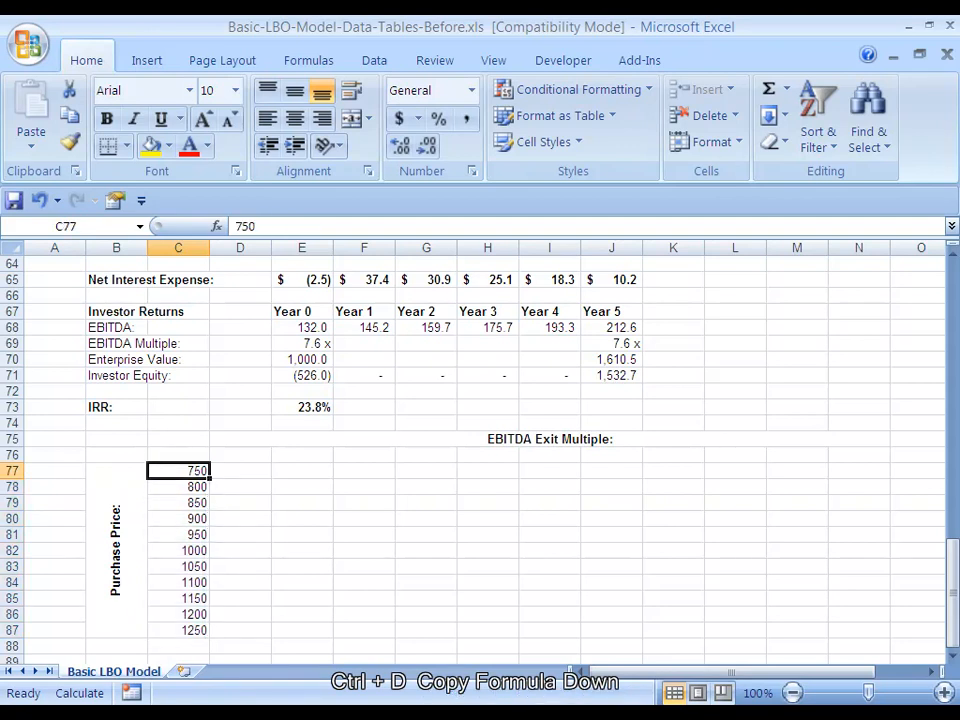
key("ctrl+shift+Down")
key("ctrl+1")
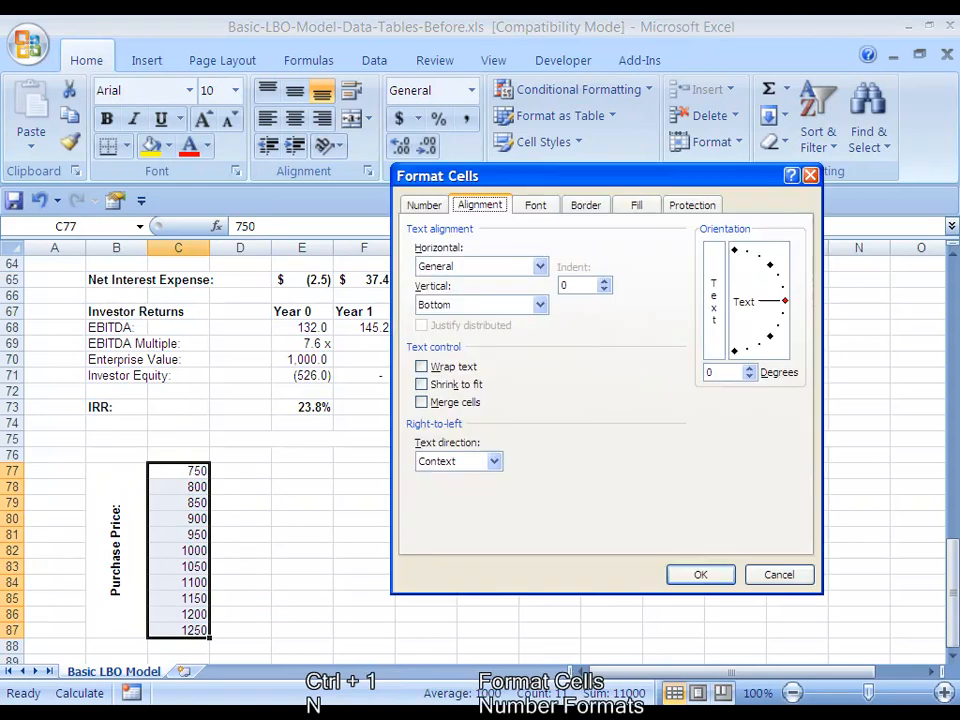
key("n")
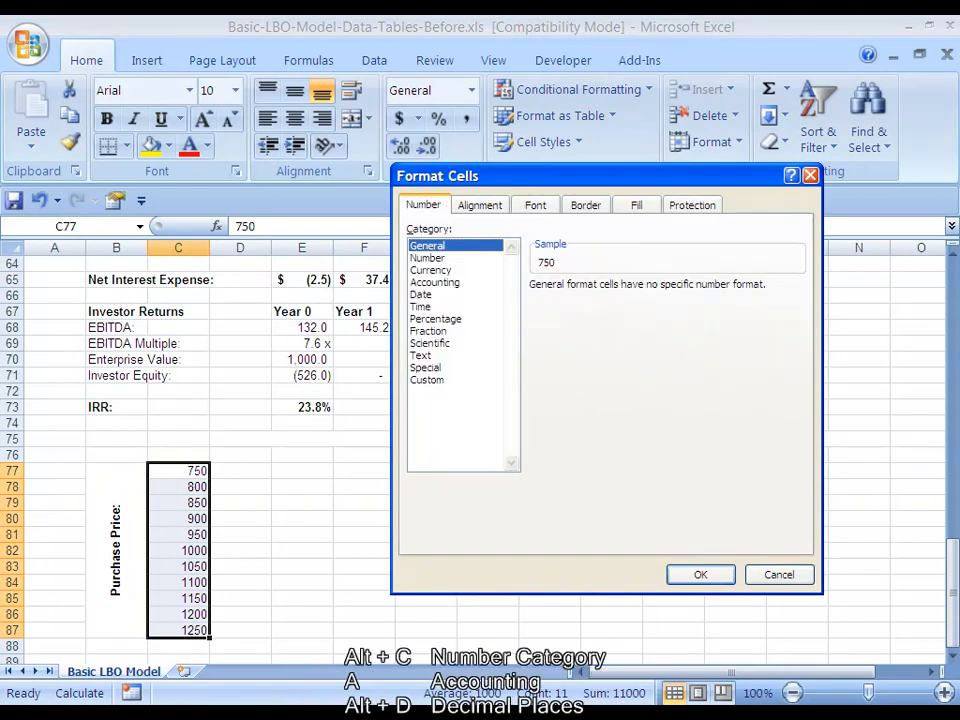
key("alt+c")
key("a")
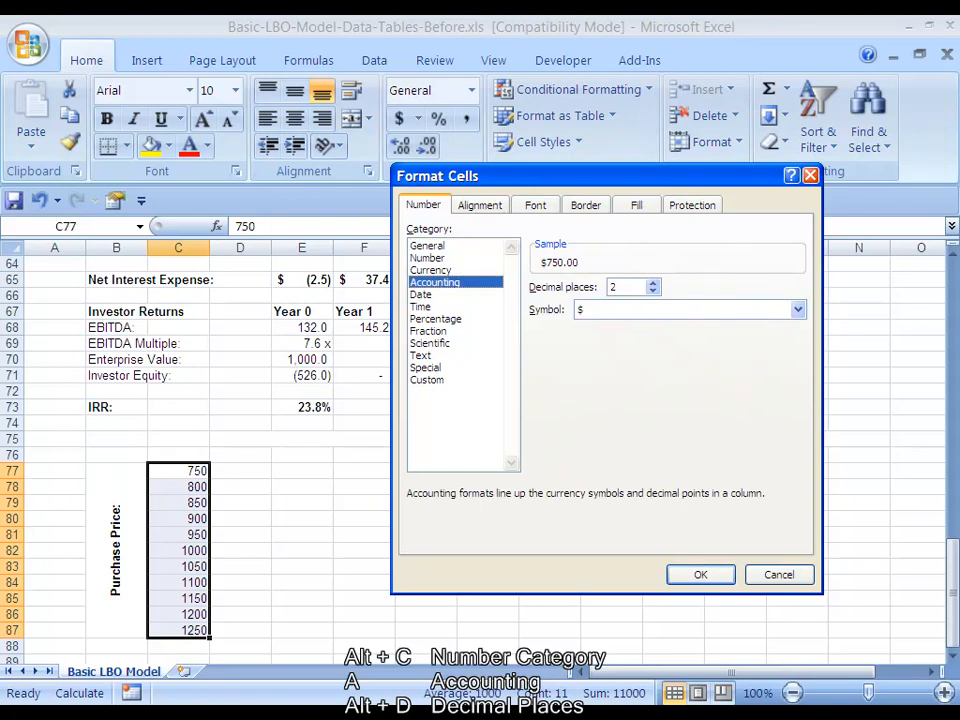
key("alt+d")
key("Down")
key("Return")
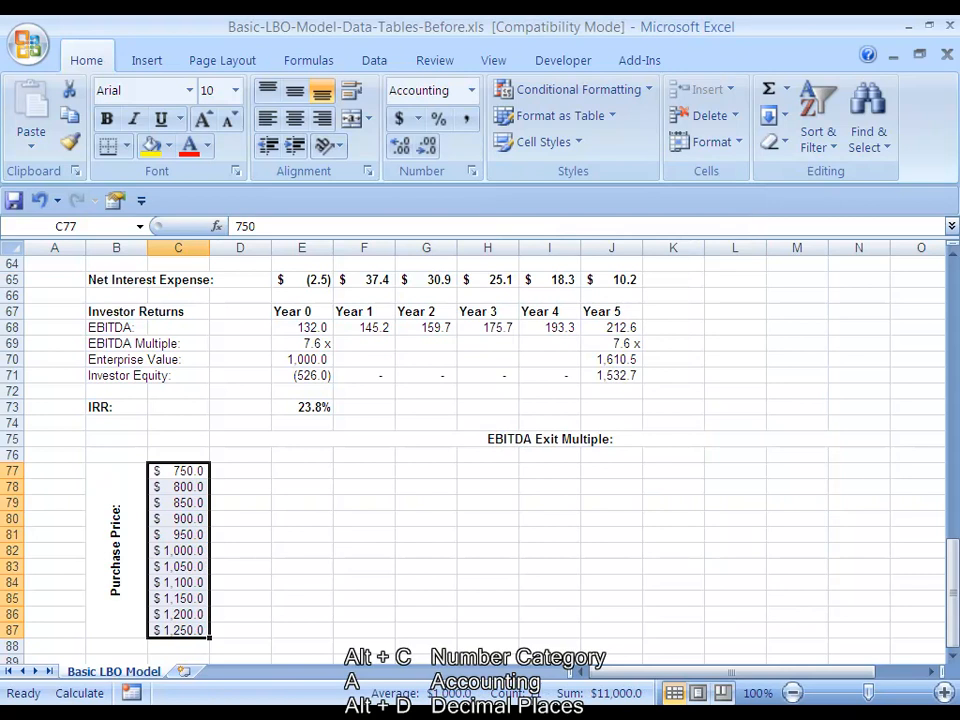
key("ctrl+b")
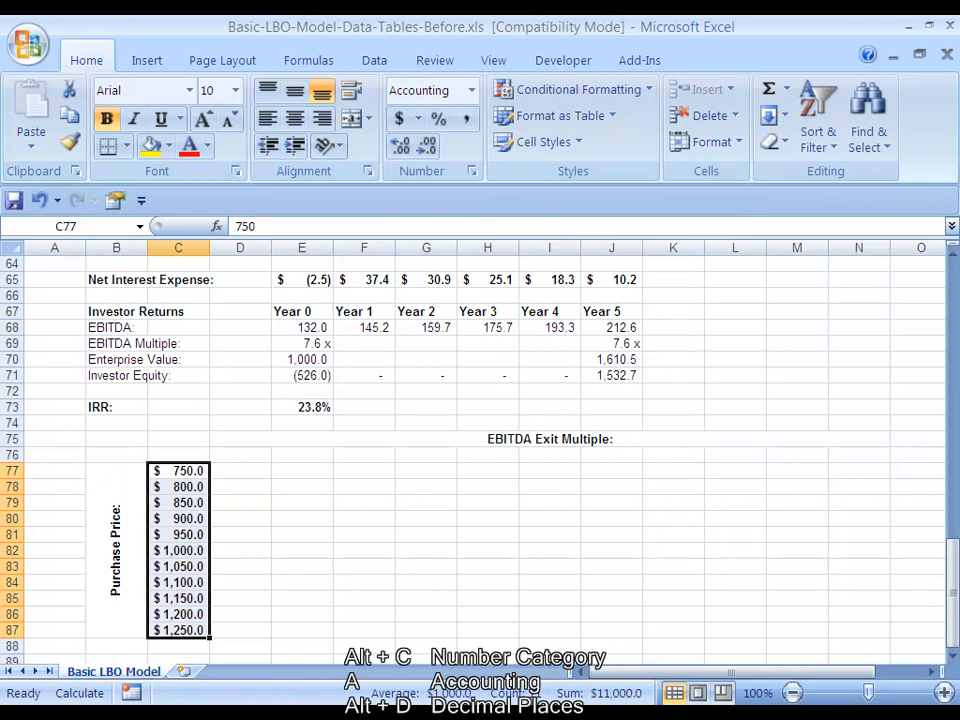
Enter 5 in D76 as the first EBITDA exit multiple
key("Up")
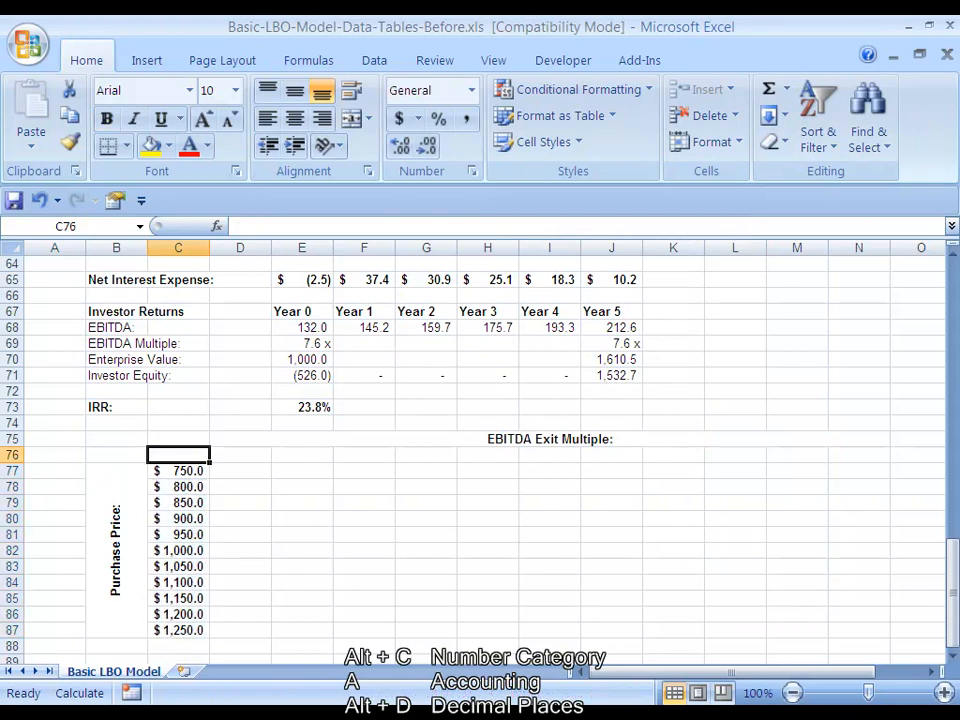
key("Right")
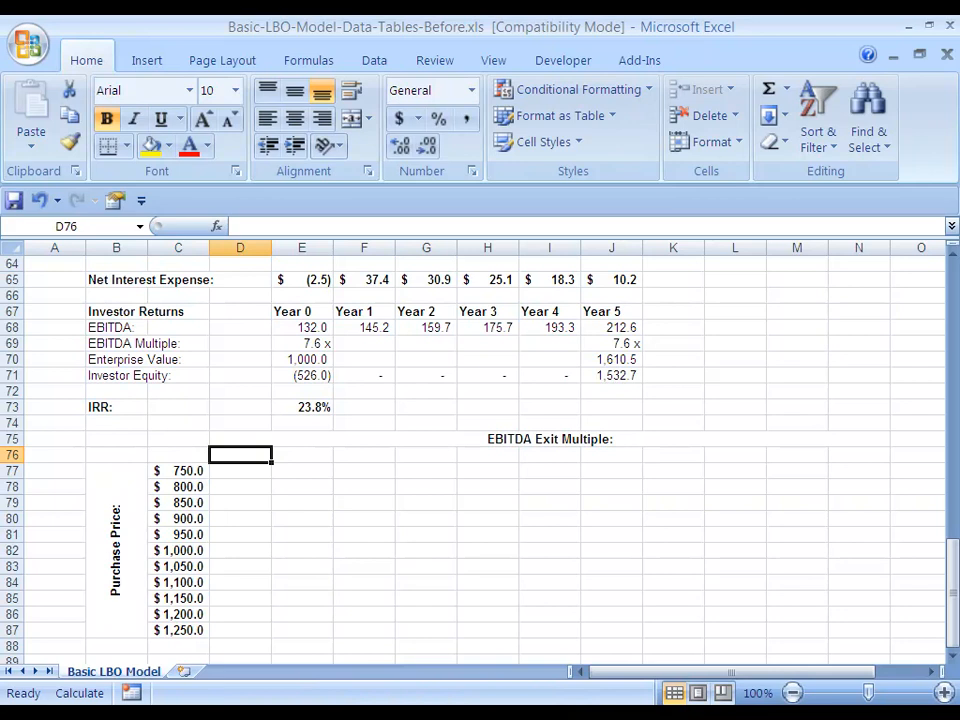
type("5.")
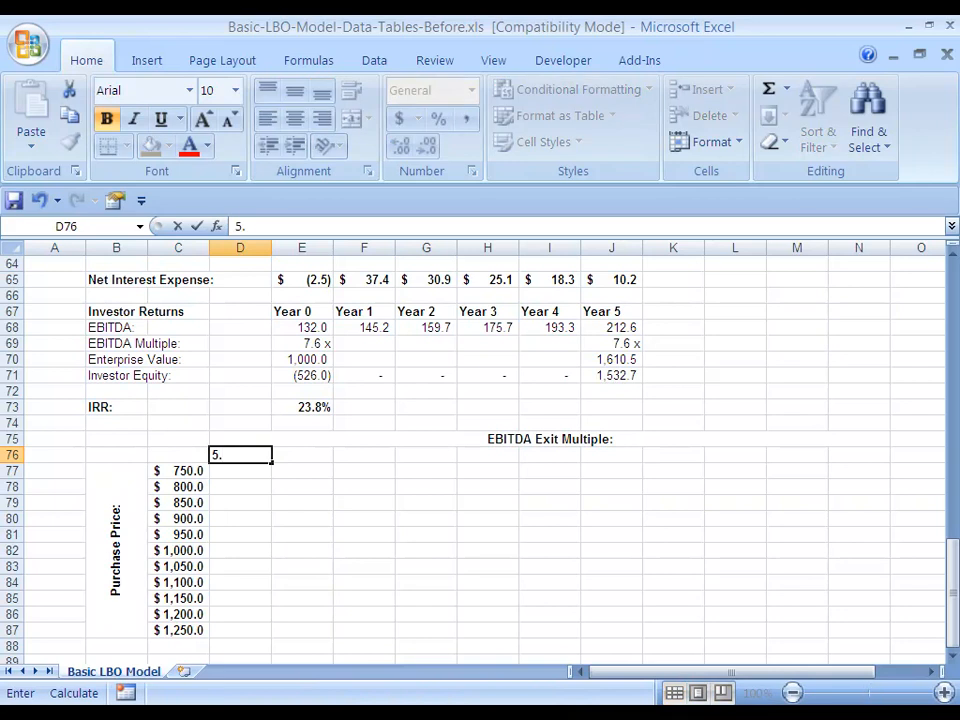
key("ctrl+Return")
key("Right")
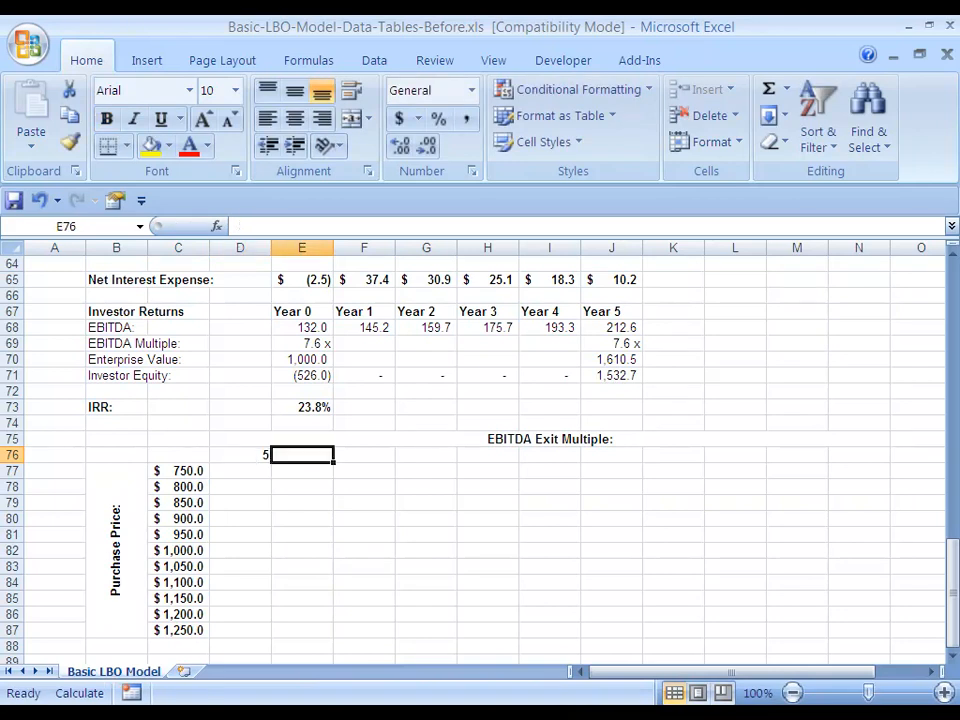
type("=")
key("Left")
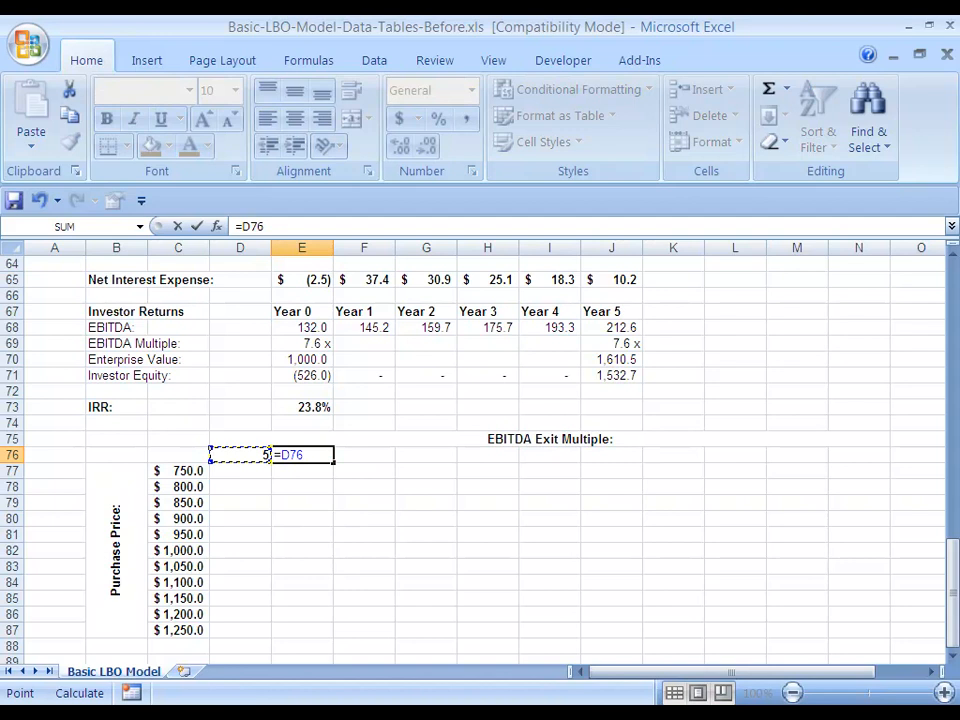
type("+.5")
key("Return")
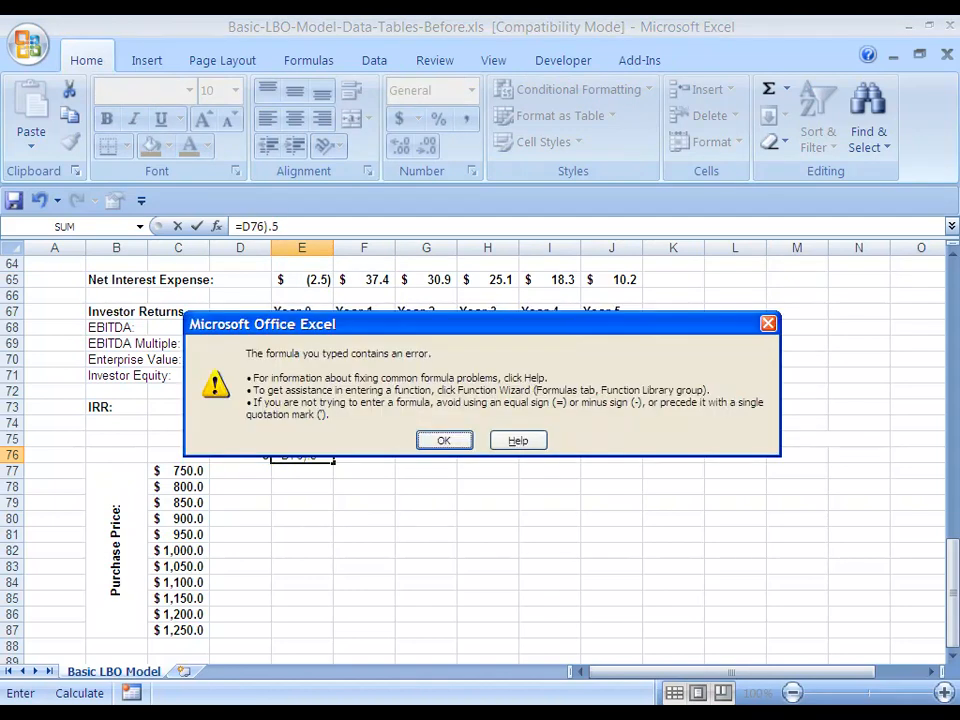
key("Return")
key("Escape")
Enter the formula =D76+0.5 in E76 for the second exit multiple
type("=")
key("Left")
type("+0.5")
key("Return")
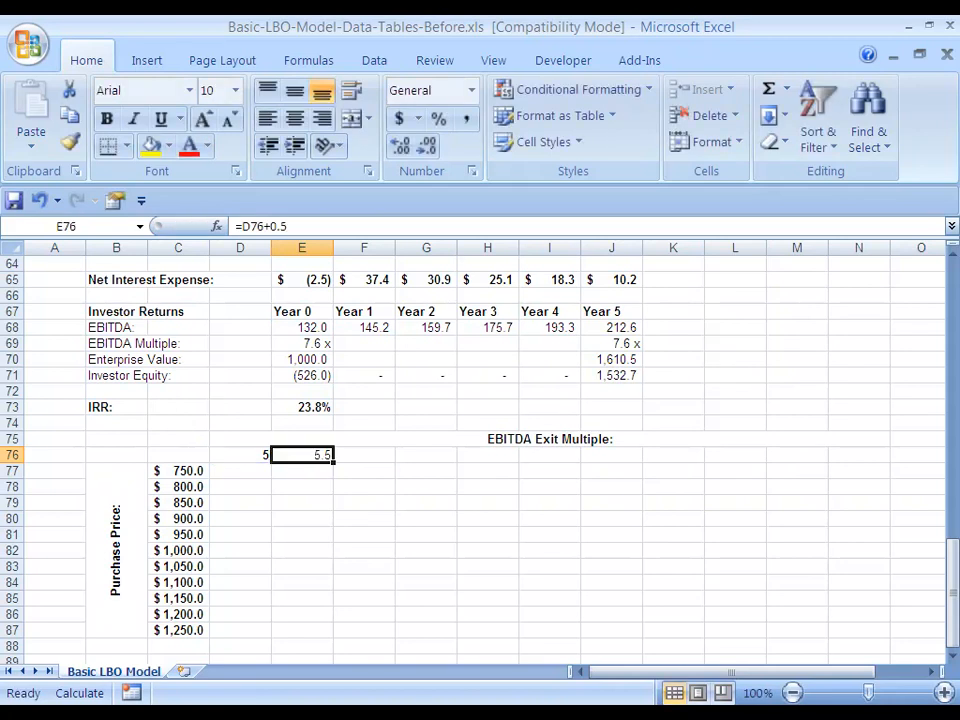
Copy the E76 formula across through N76 to complete the exit multiple series
key("shift+Right")
key("shift+Right")
key("shift+Right")
key("shift+Right")
key("shift+Right")
key("shift+Right")
key("shift+Right")
key("shift+Right")
key("shift+Right")
key("ctrl+r")
key("Down")
key("Left")
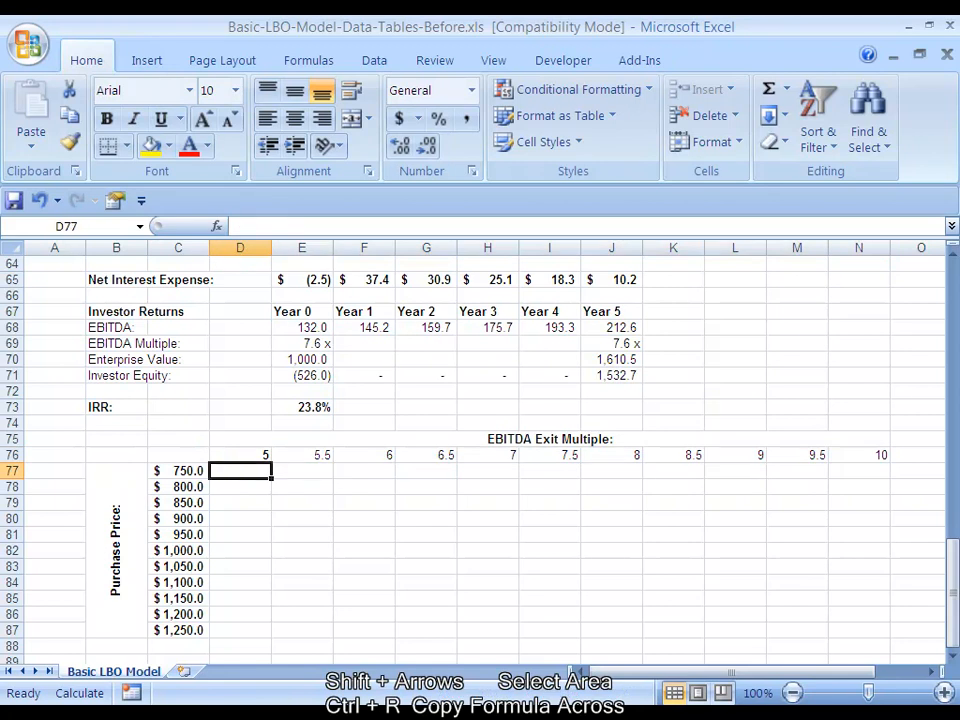
Make the exit multiples in D76:N76 bold and apply the custom number format 0.0 x
key("Up")
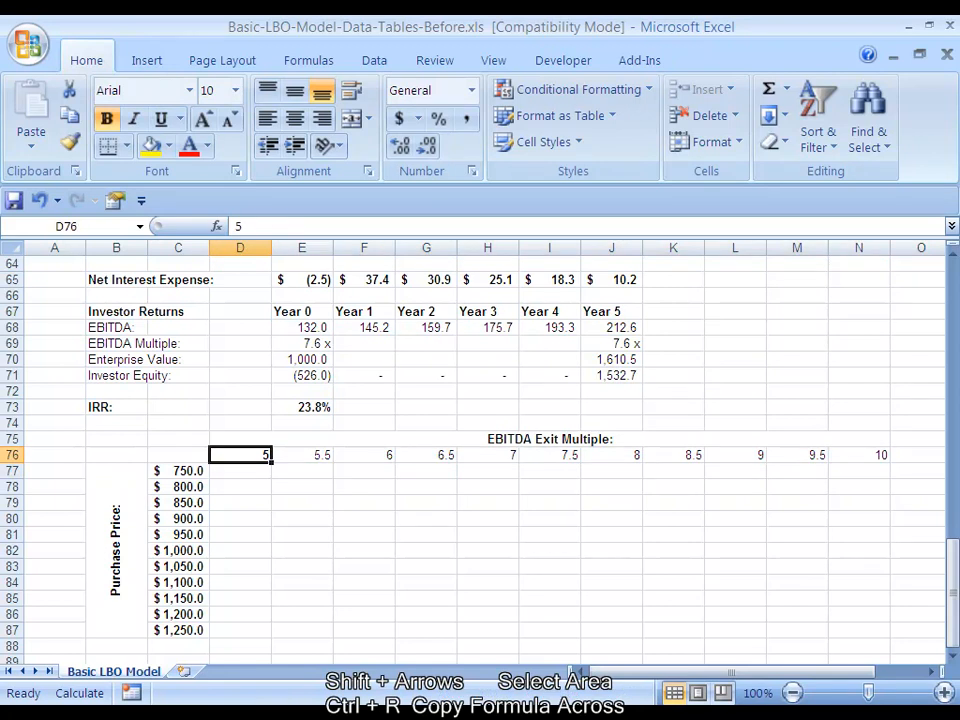
key("shift+Right")
key("shift+Right")
key("shift+Right")
key("shift+Right")
key("shift+Right")
key("shift+Right")
key("shift+Right")
key("shift+Right")
key("shift+Right")
key("shift+Right")
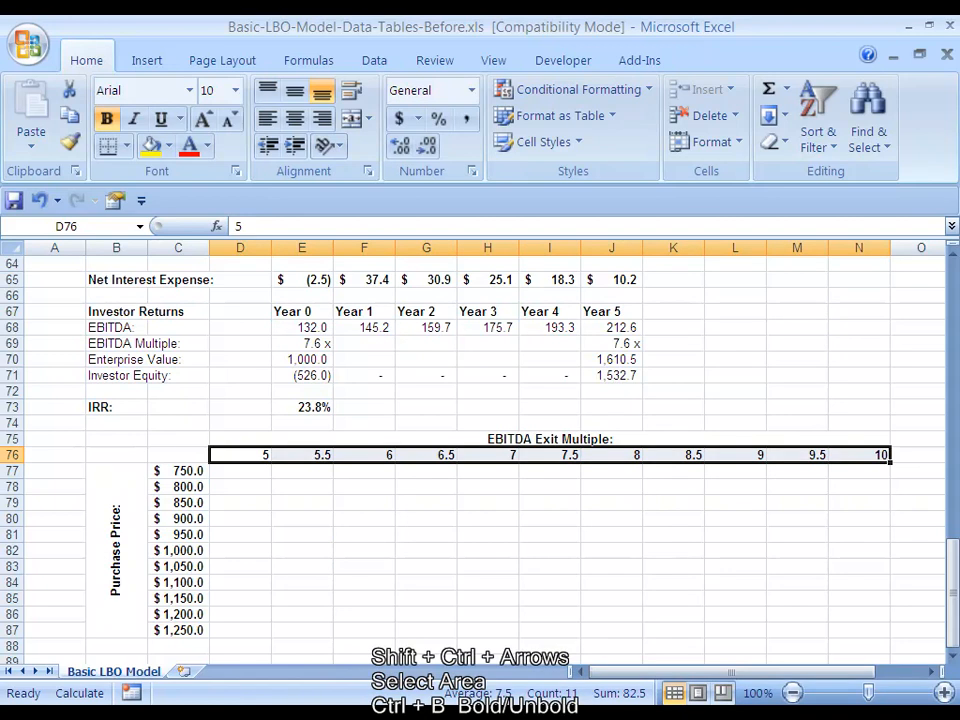
key("ctrl+1")
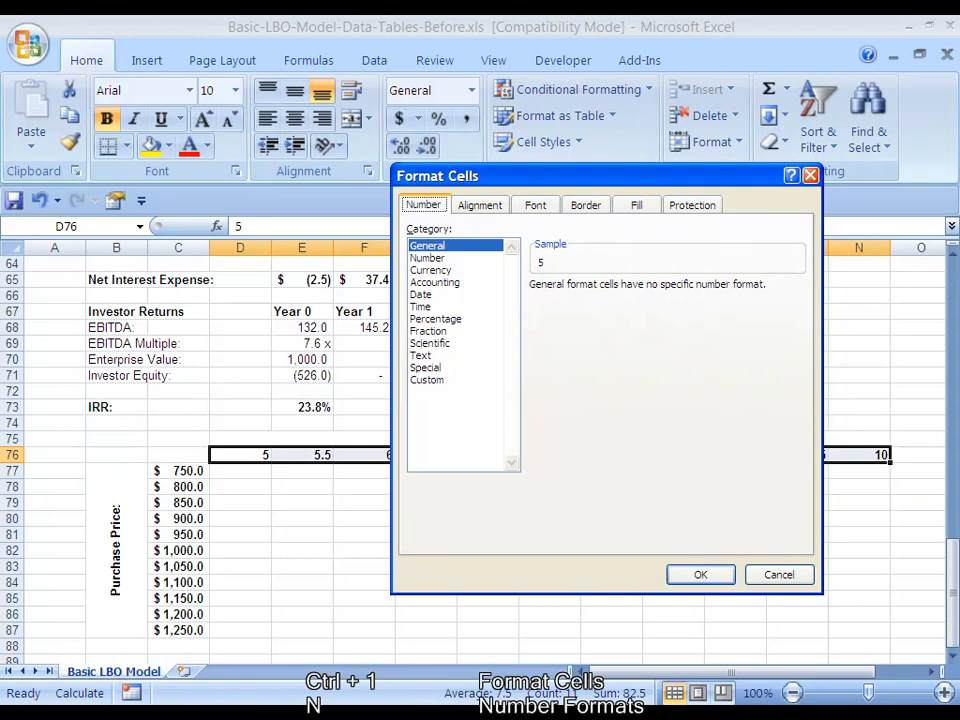
key("c")
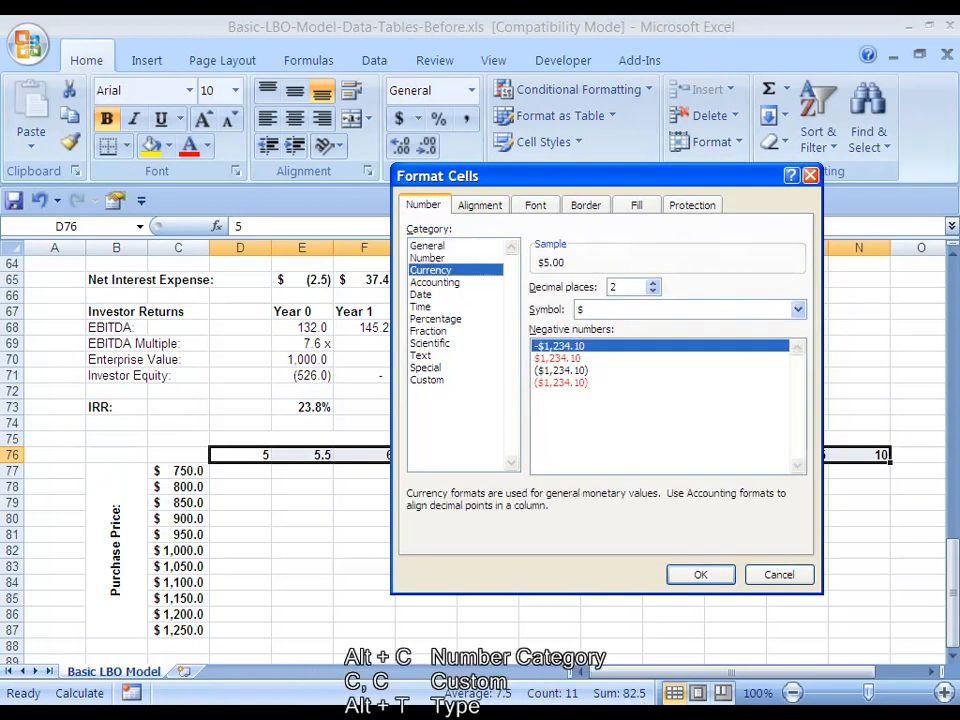
key("c")
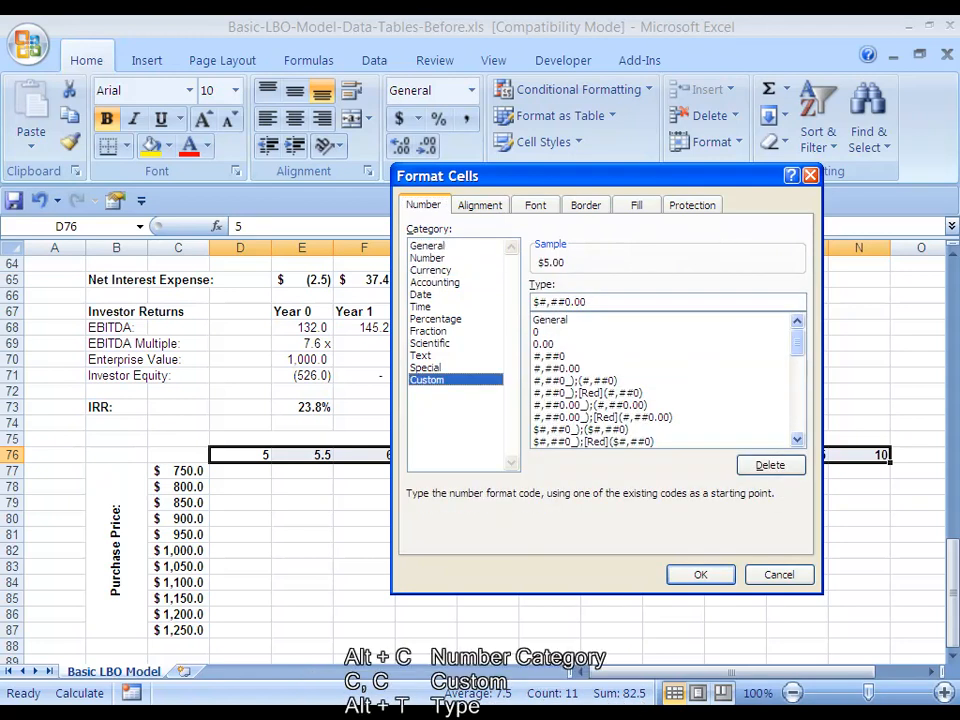
key("alt+t")
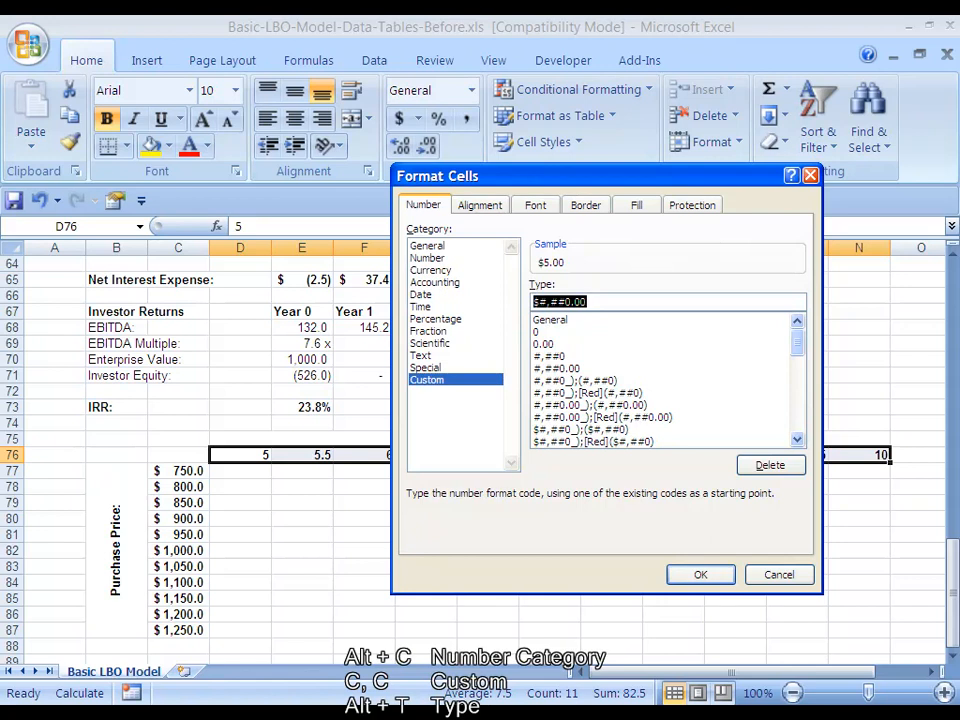
type("0.0 x")
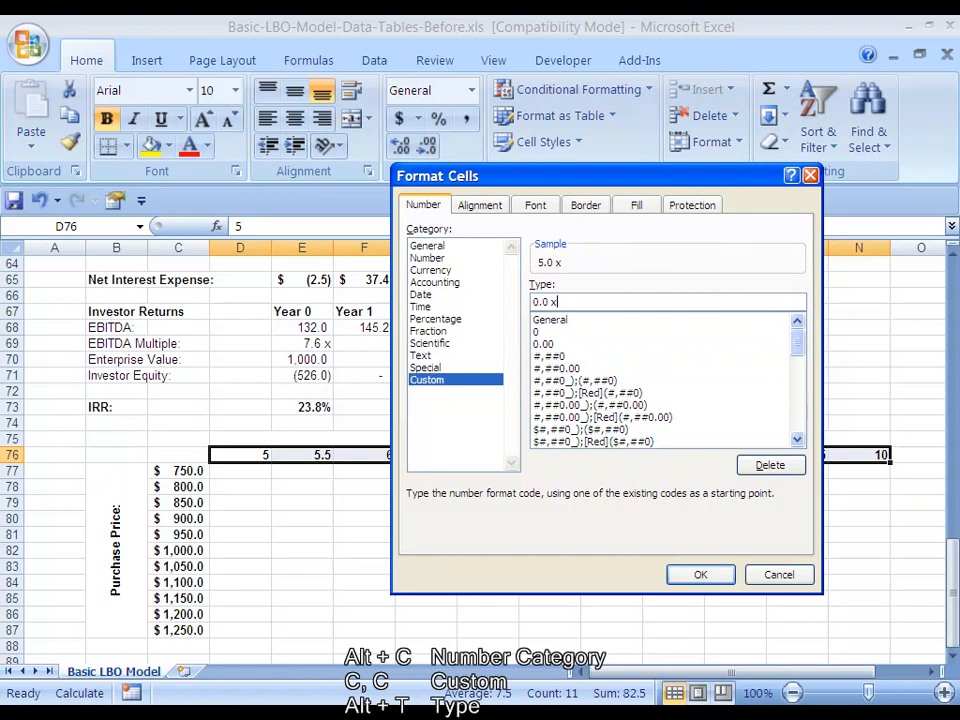
key("Return")
key("Down")
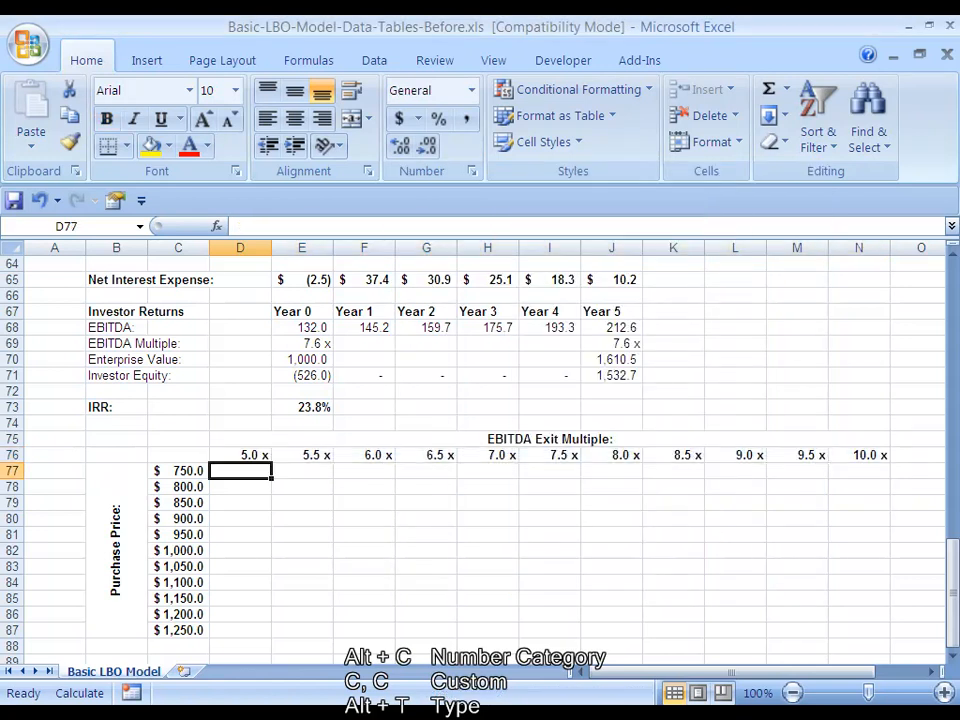
Link the table's corner cell C76 to the model's IRR with the formula =E73
key("Up")
key("Left")
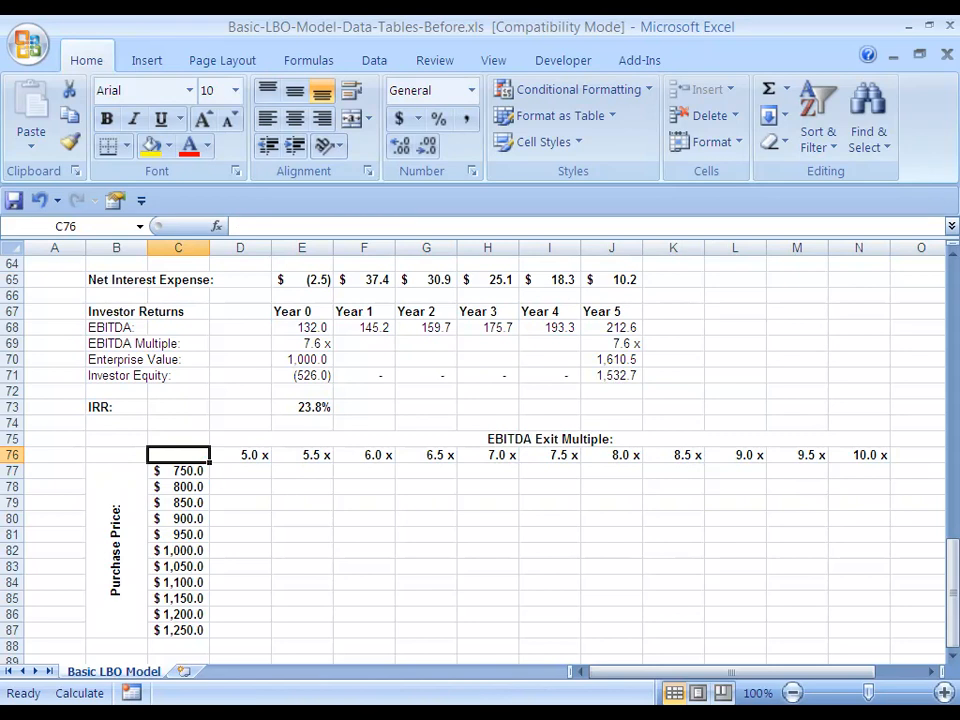
type("=")
key("Right")
key("Right")
key("Right")
key("Left")
key("Up")
key("Up")
key("Up")
key("ctrl+Return")
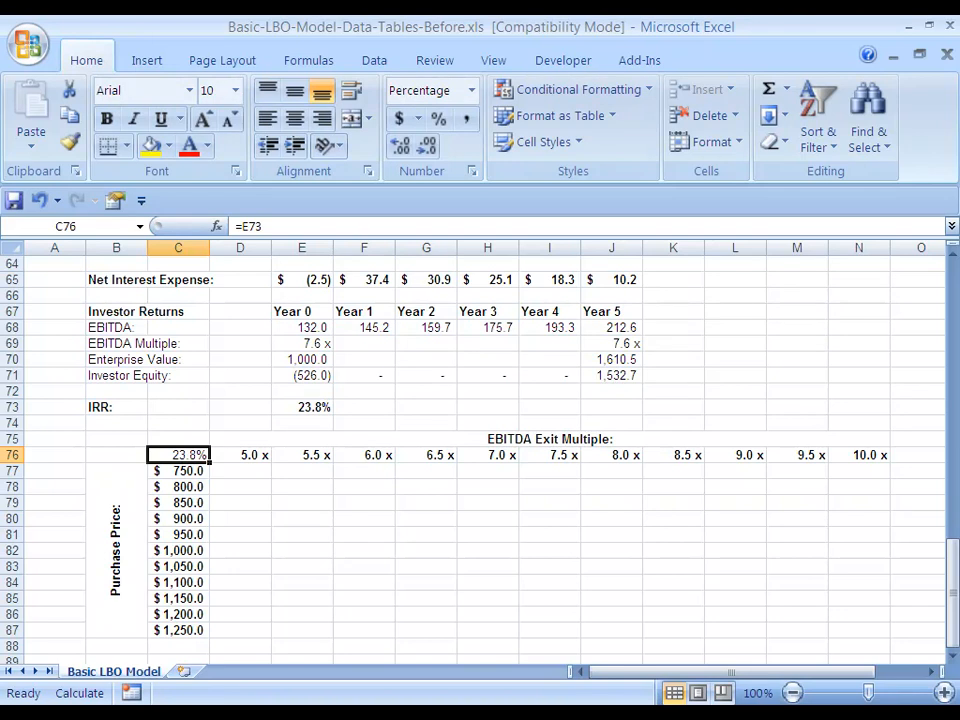
Set the font color of the corner cell C76 to white to hide its value
key("ctrl+1")
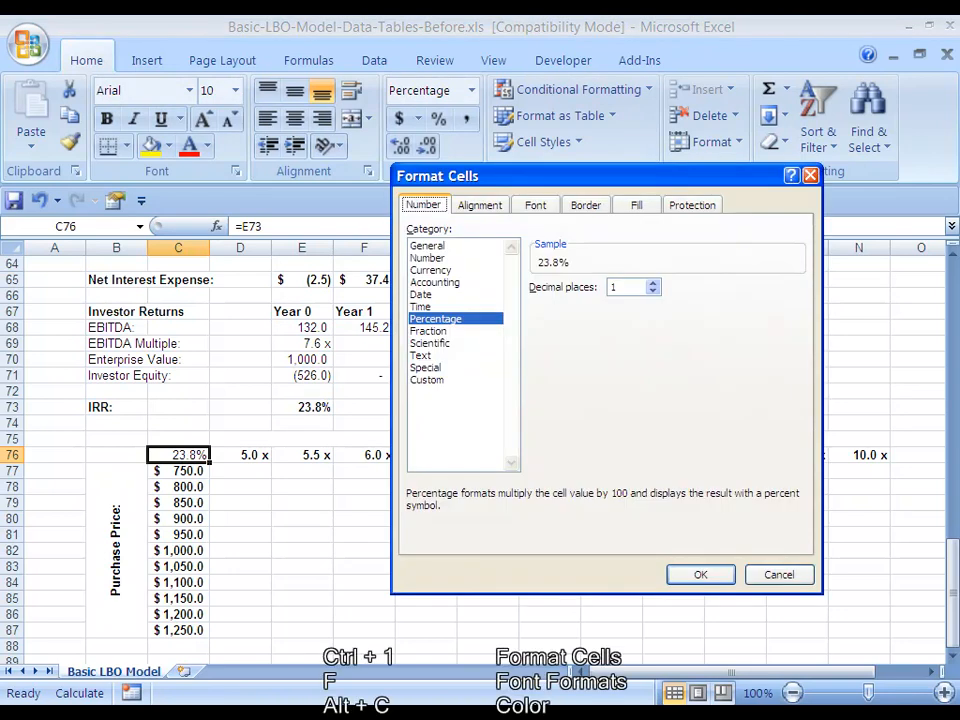
key("f")
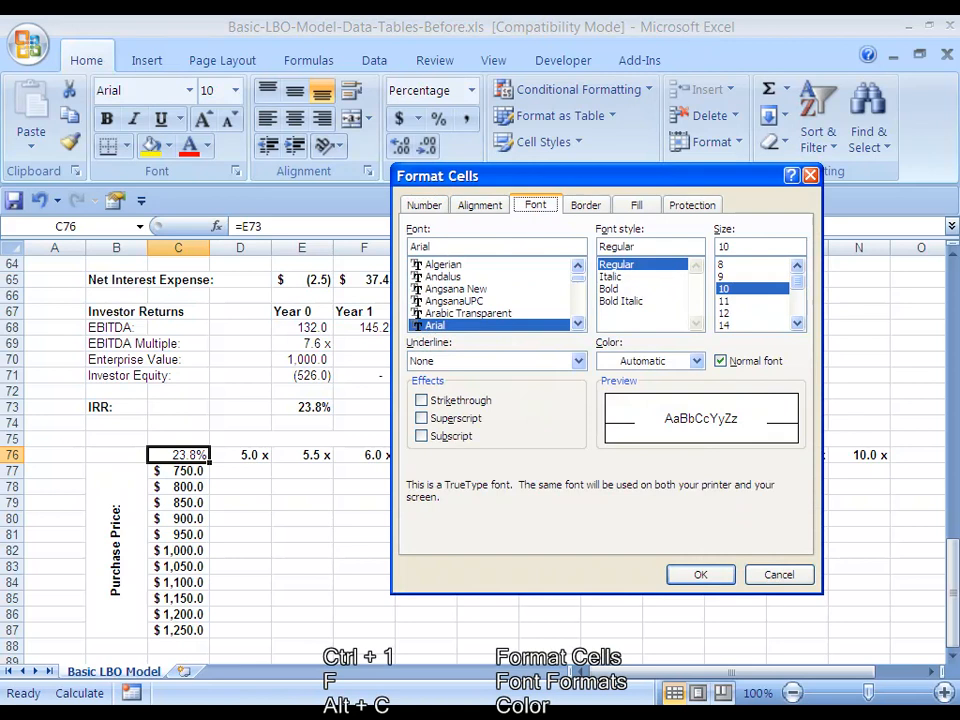
key("alt+c")
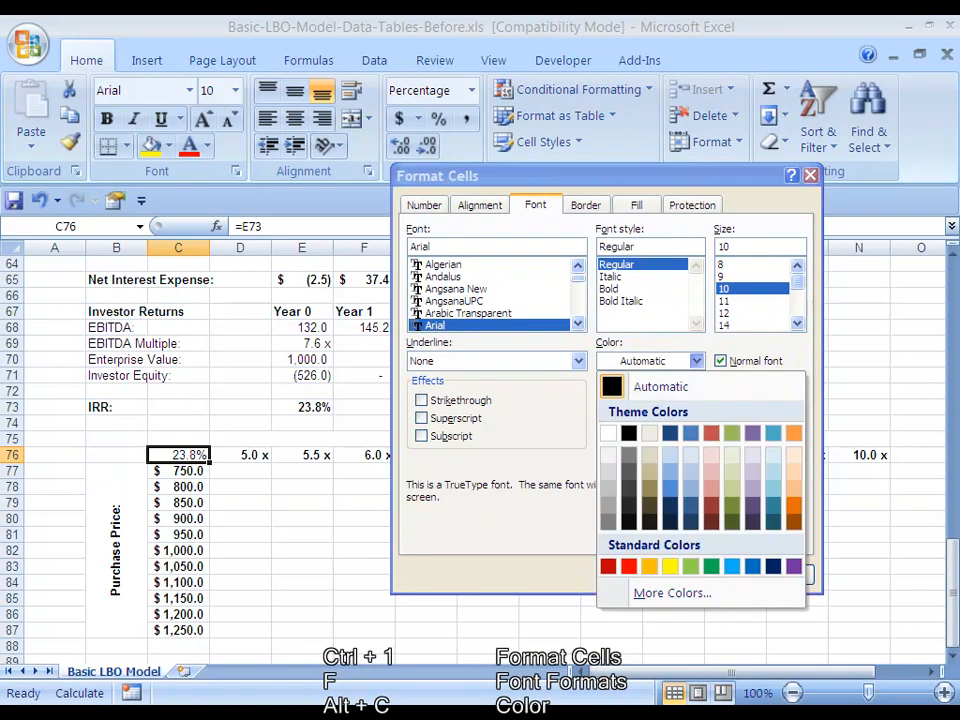
key("Down")
key("Return")
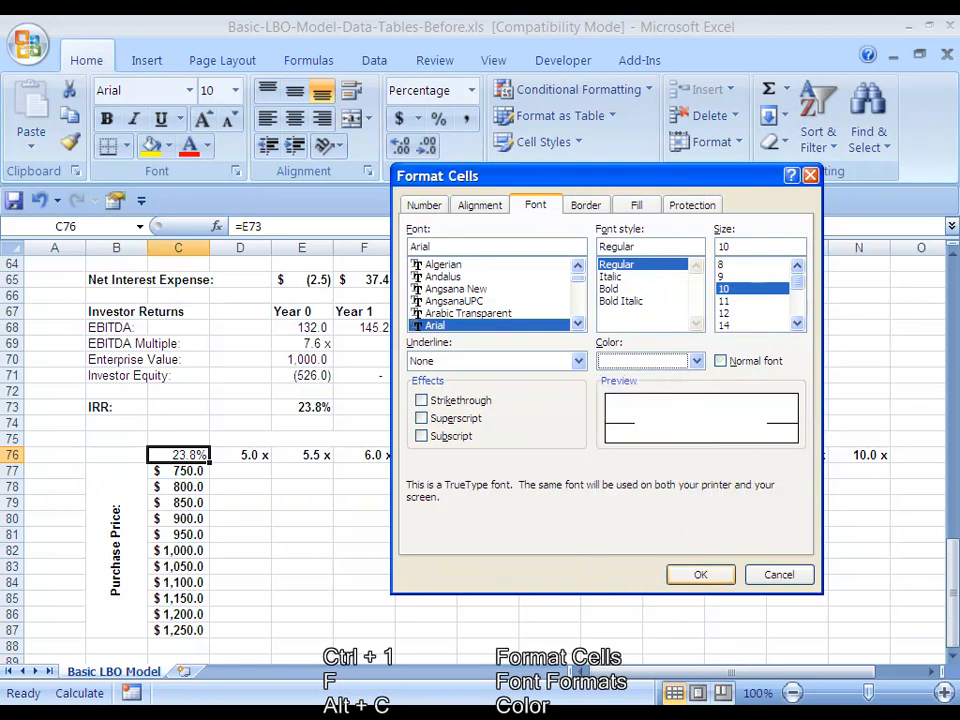
key("Return")
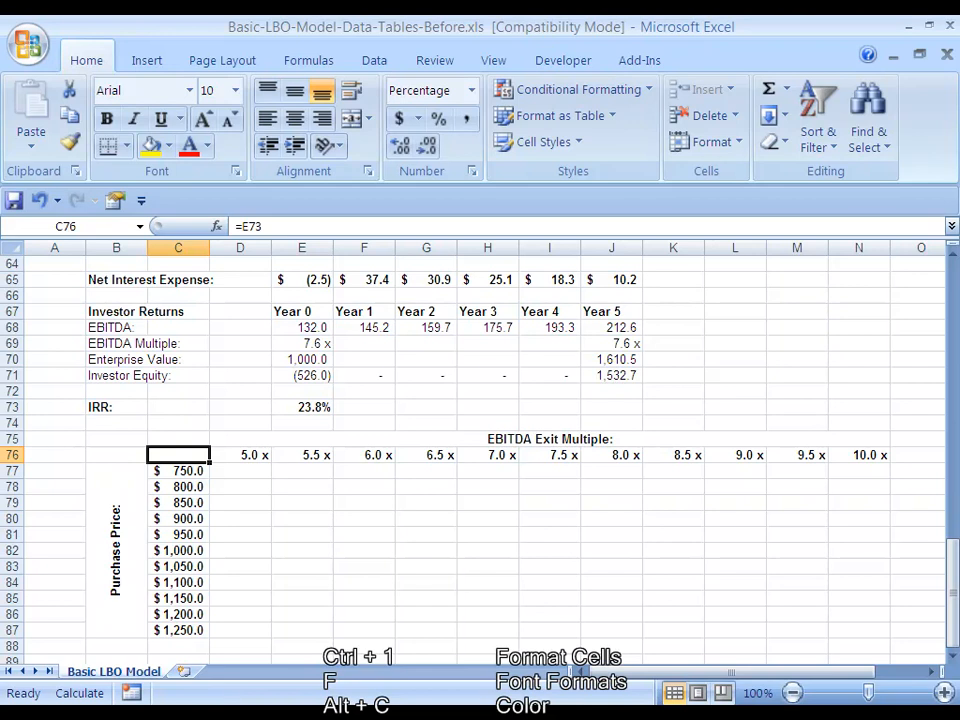
Start a data table on C76:N87 with the Year 5 EBITDA multiple in J69 as its row input cell
key("ctrl+shift+Down")
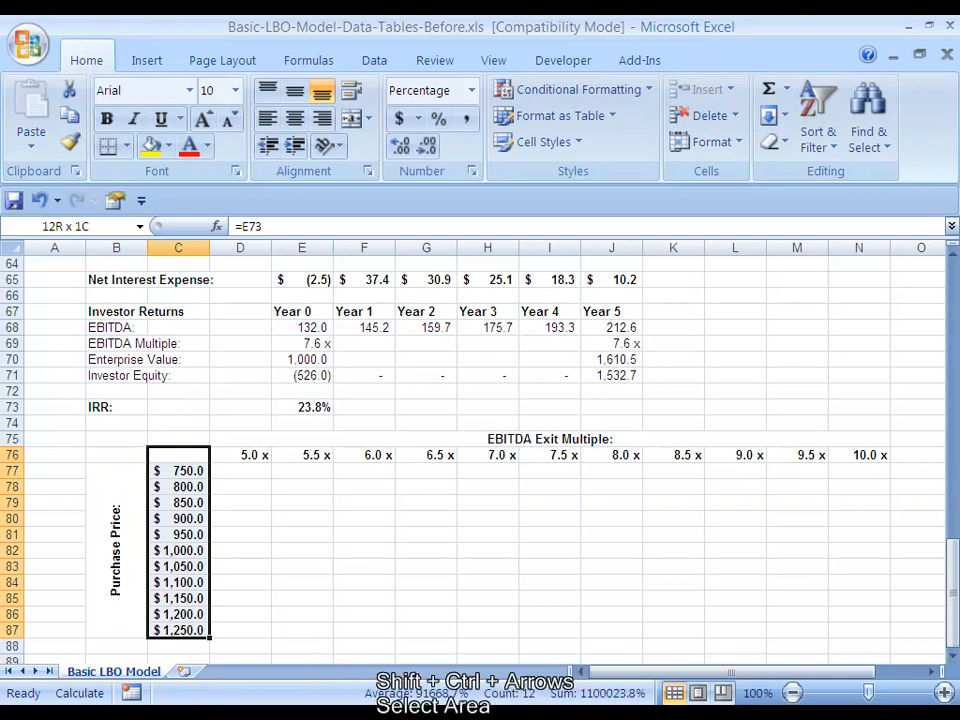
key("ctrl+shift+Right")
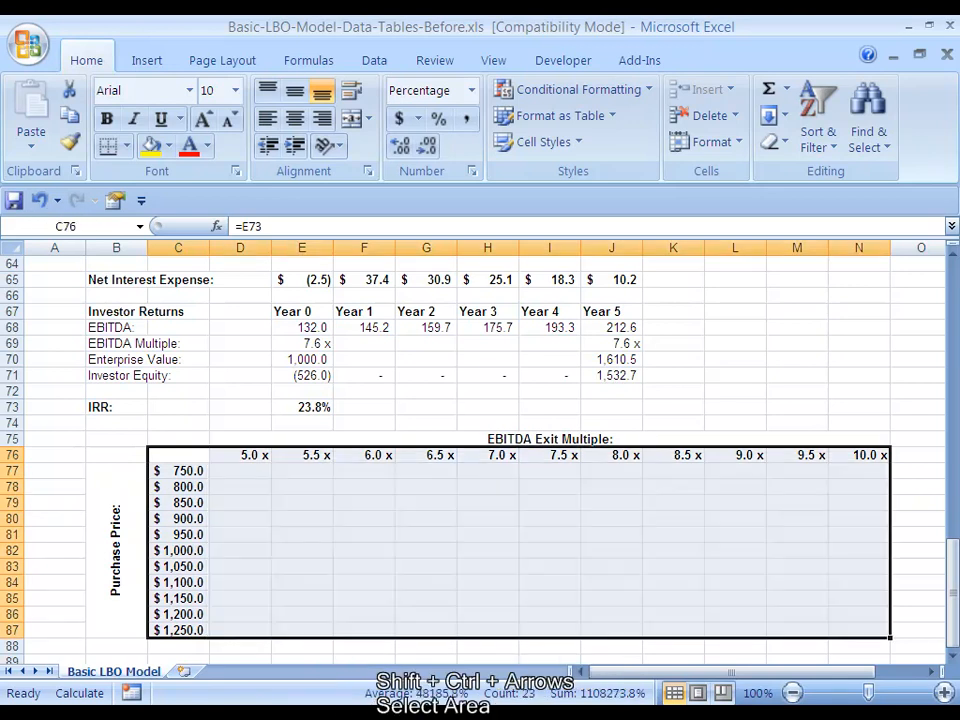
key("alt+d")
key("t")
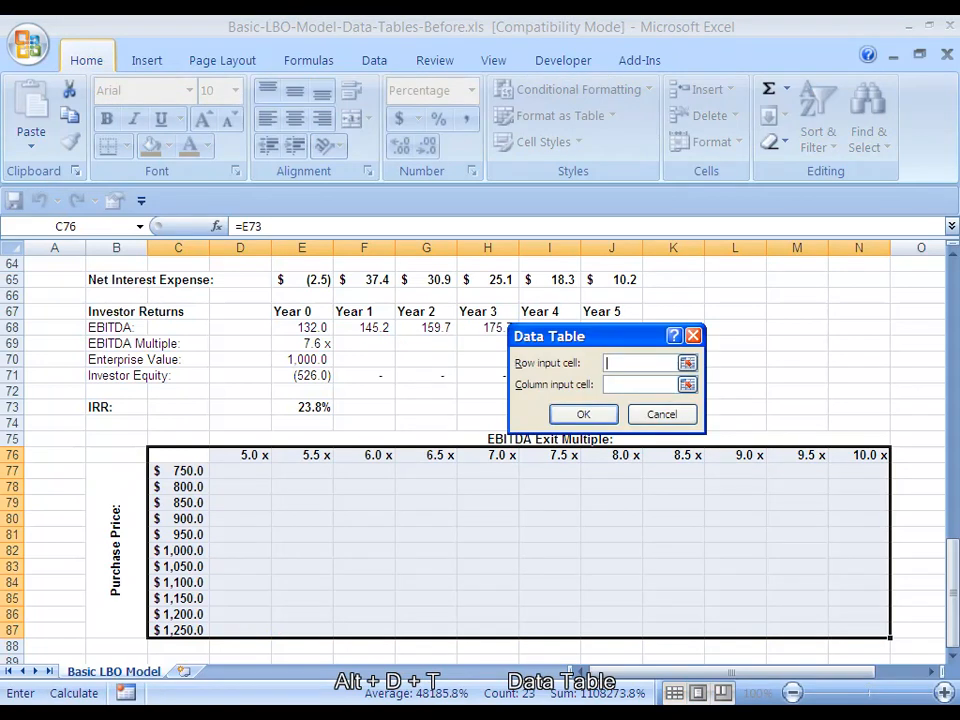
key("Right")
key("Up")
key("Up")
key("Up")
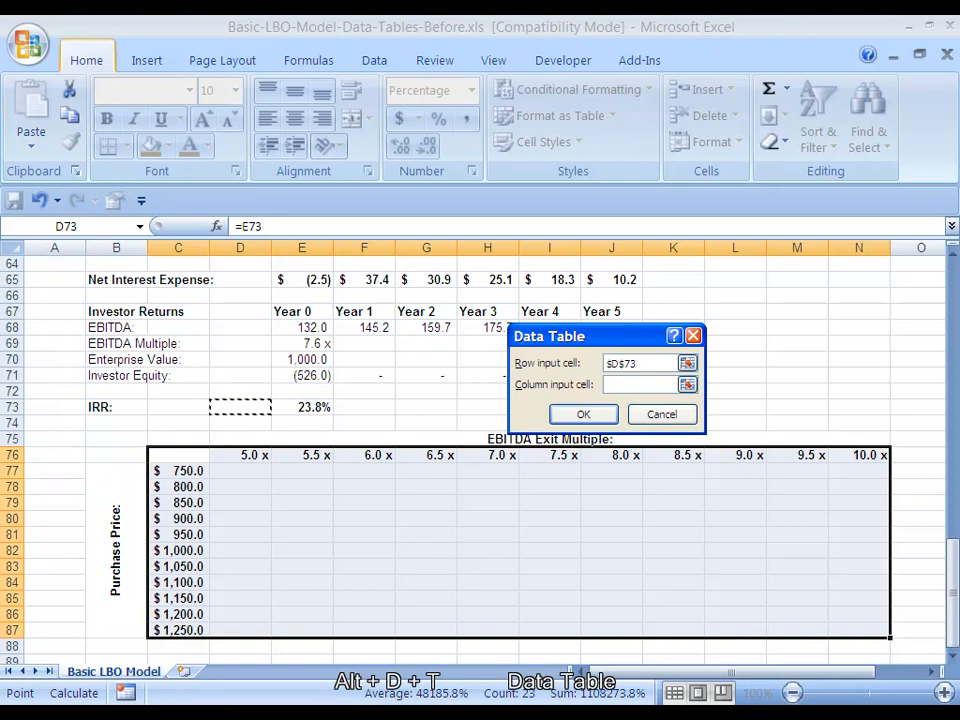
left_click_drag(592, 337, 769, 515)
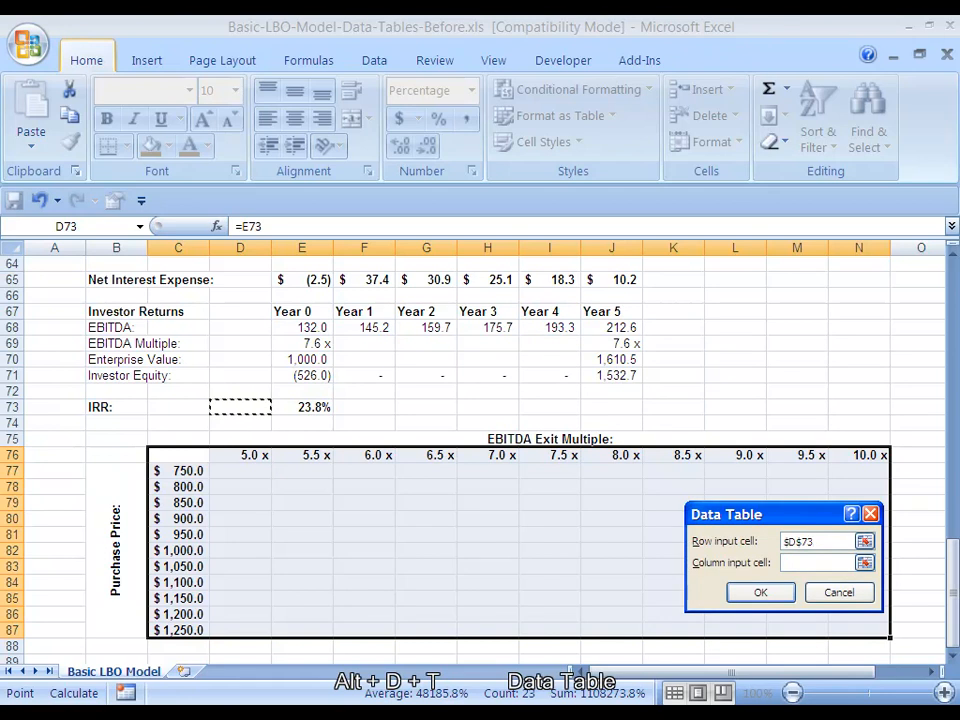
key("Right")
key("Right")
key("Right")
key("Right")
key("Right")
key("Right")
key("Up")
key("Up")
key("Up")
key("Up")
key("Up")
key("Up")
key("Down")
key("Down")
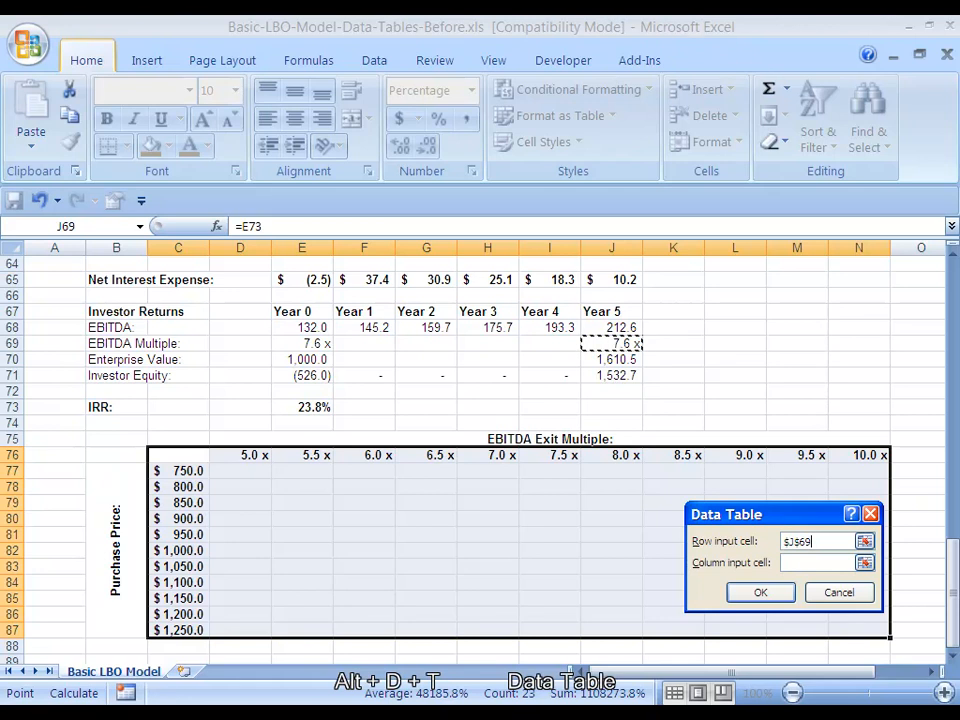
Set the data table's column input cell to the purchase price in E5
key("Tab")
key("Right")
key("Left")
key("ctrl+Up")
key("Down")
key("Down")
key("Down")
key("Down")
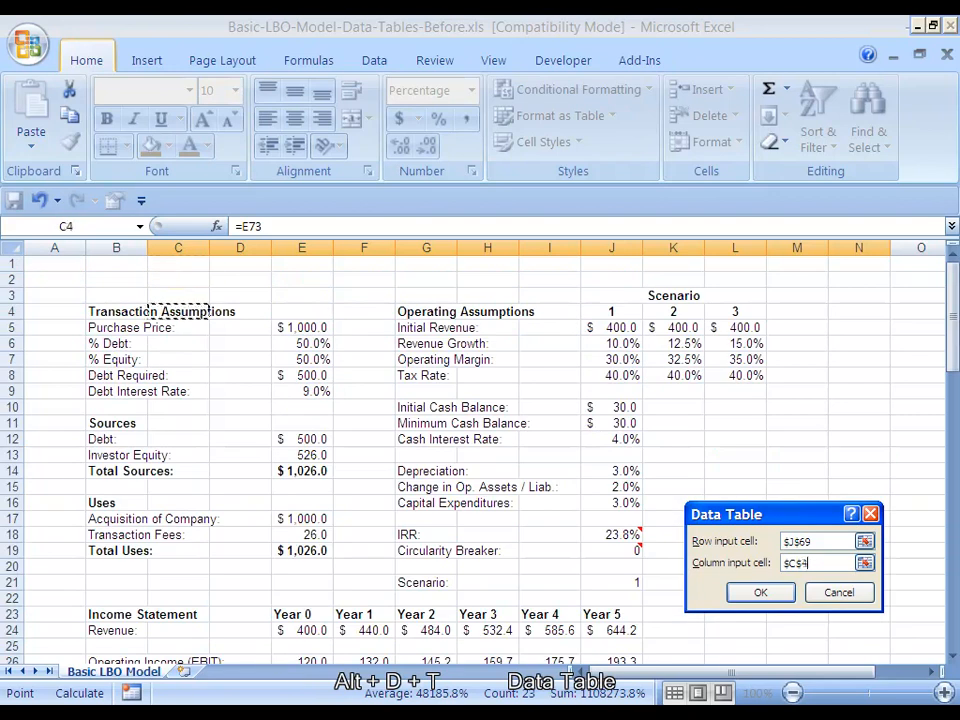
key("Right")
key("Right")
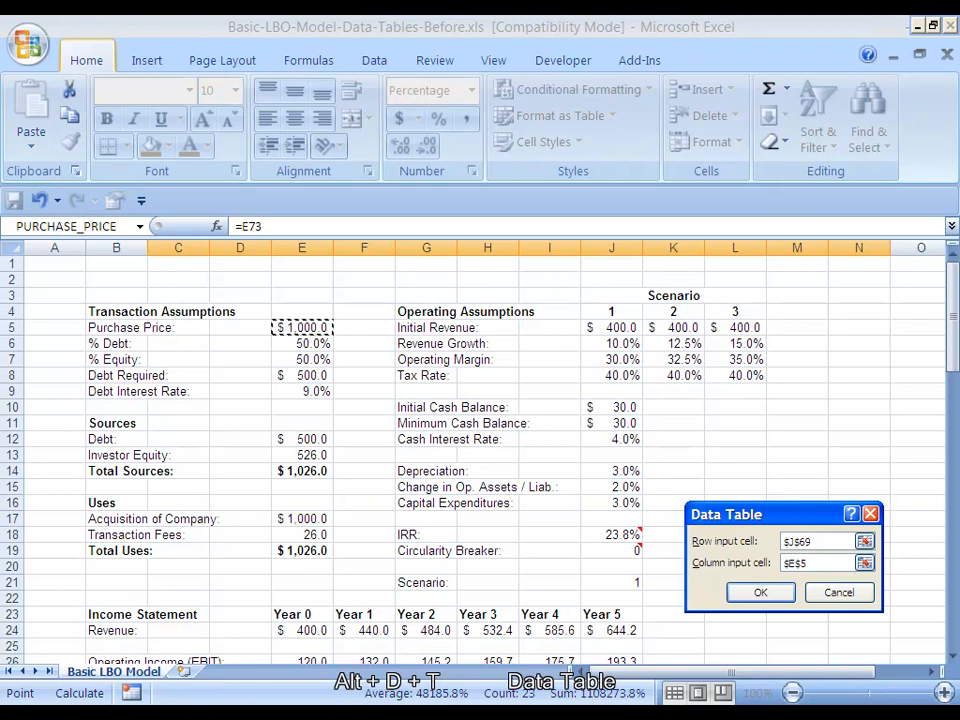
Create the data table and recalculate the workbook to fill in the IRR values
key("Return")
scroll(480, 460, "down", 20)
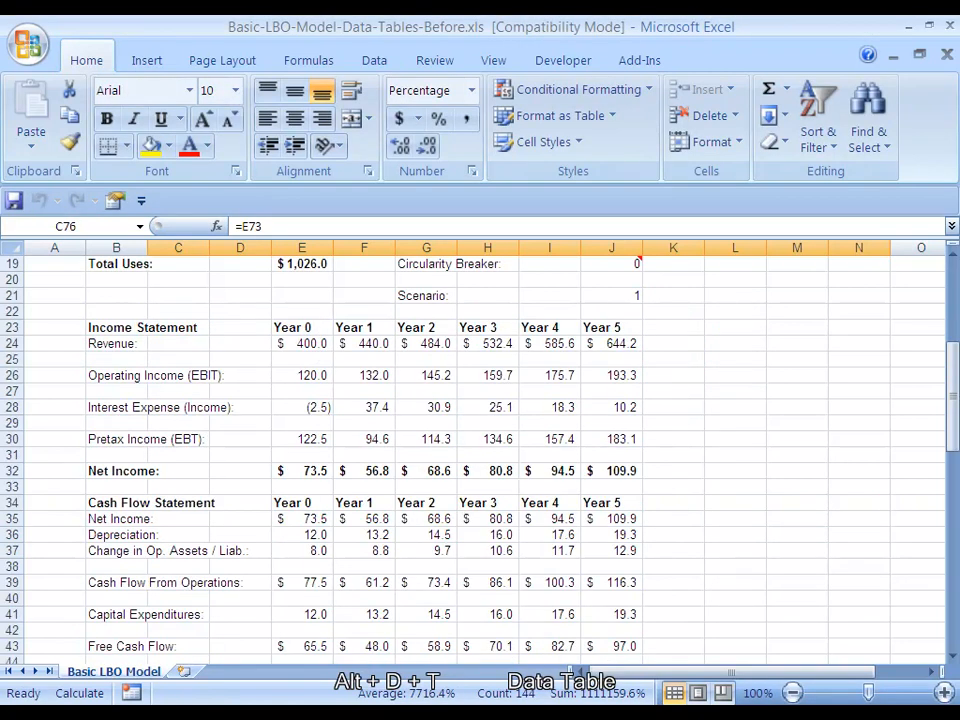
key("F9")
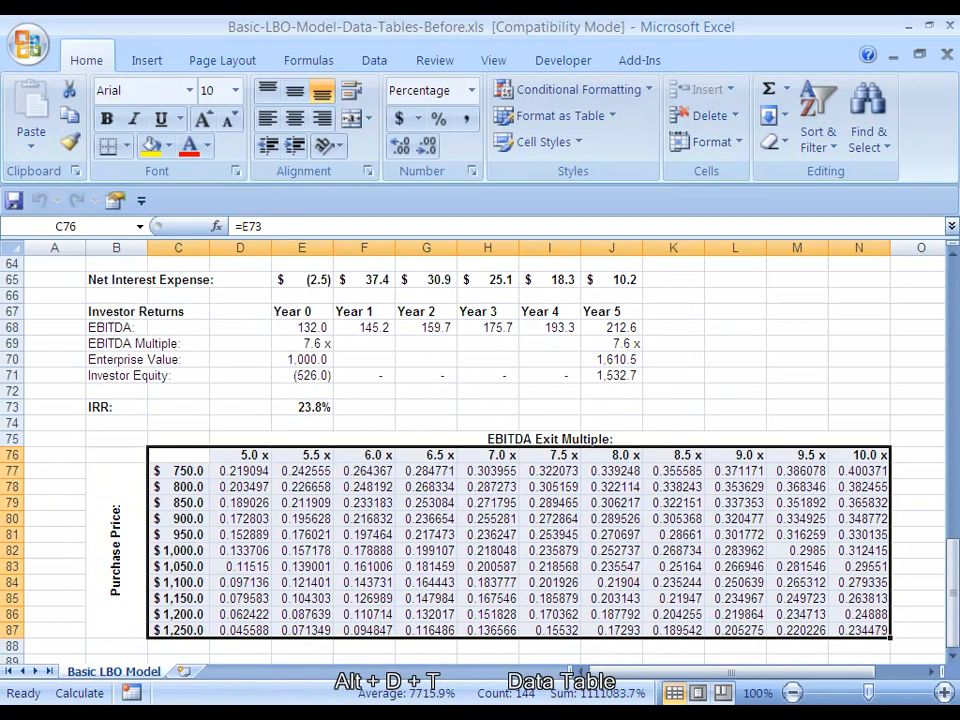
Format the data table results in D77:N87 as percentages with one decimal place
left_click(240, 471)
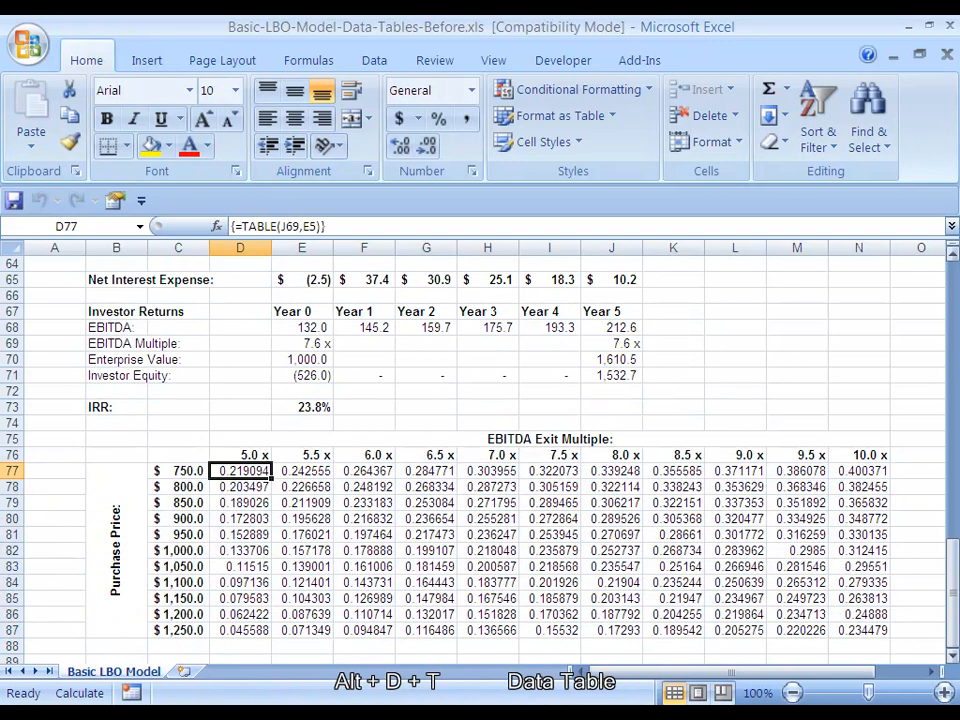
key("ctrl+shift+Down")
key("ctrl+shift+Right")
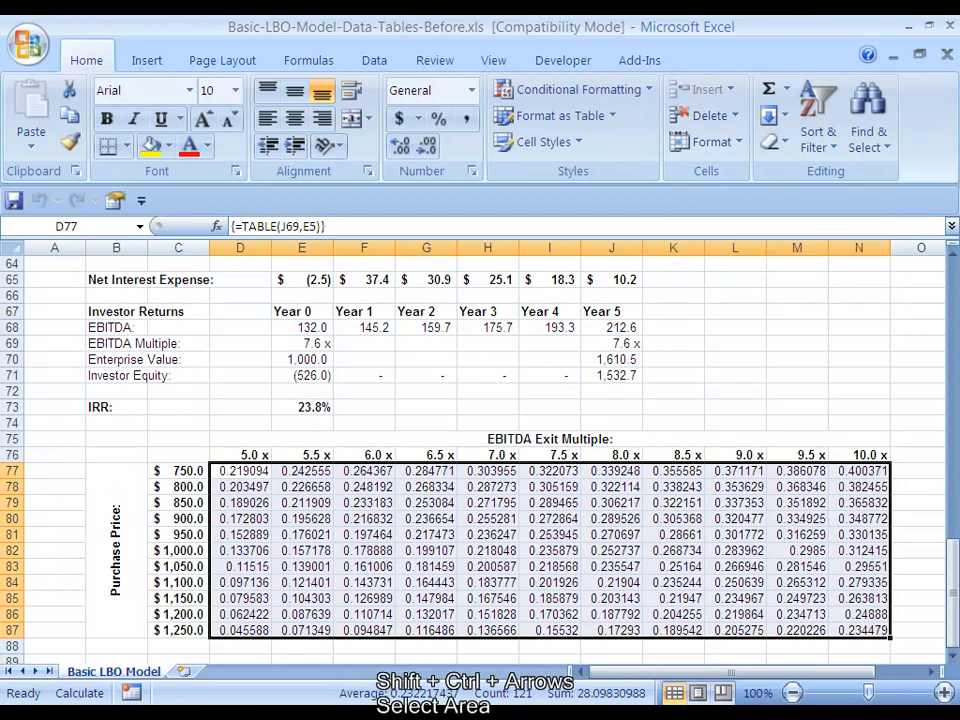
key("ctrl+1")
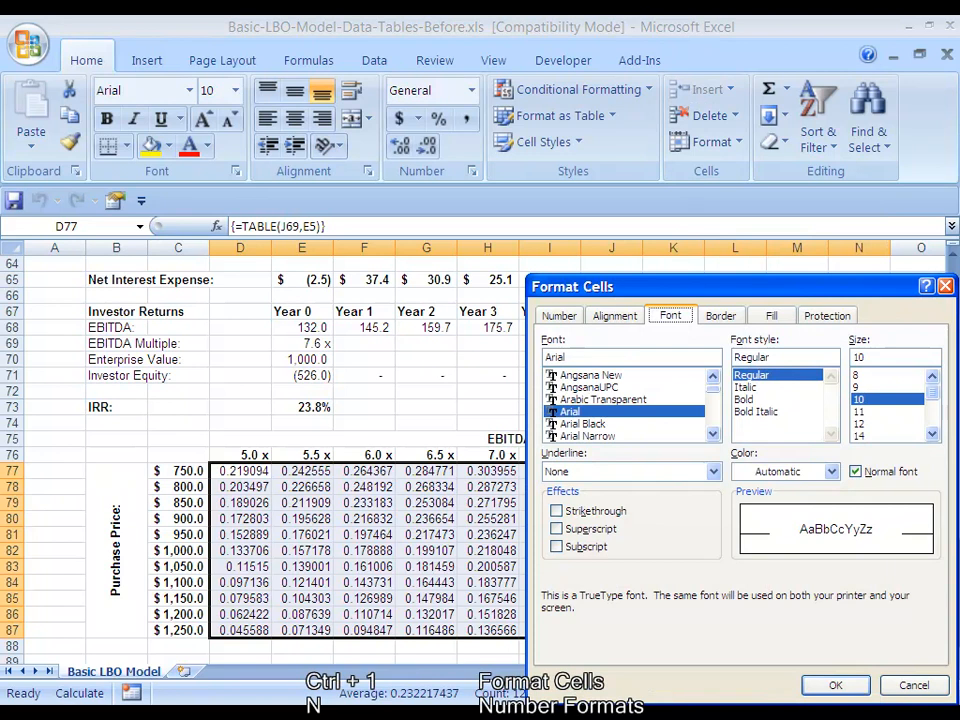
key("n")
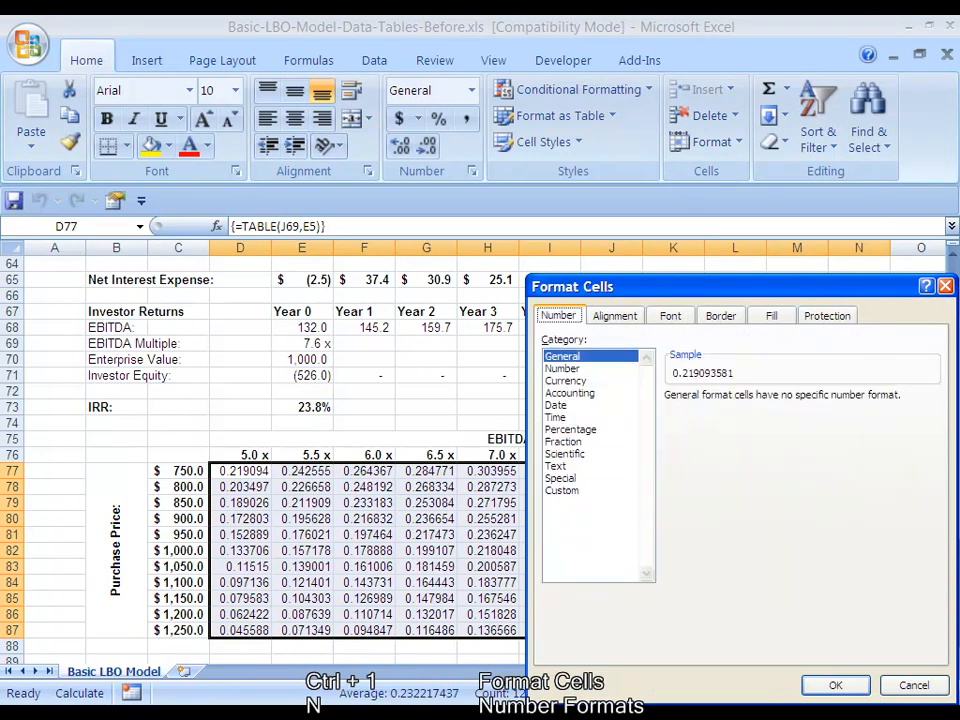
key("alt+c")
key("p")
key("alt+d")
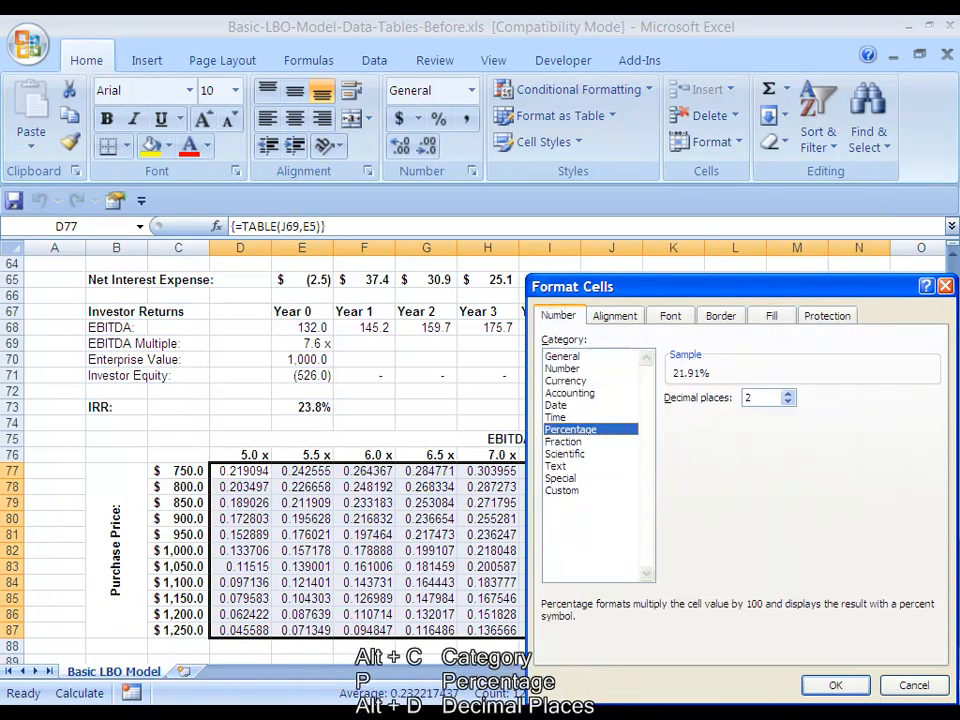
key("Down")
key("Return")
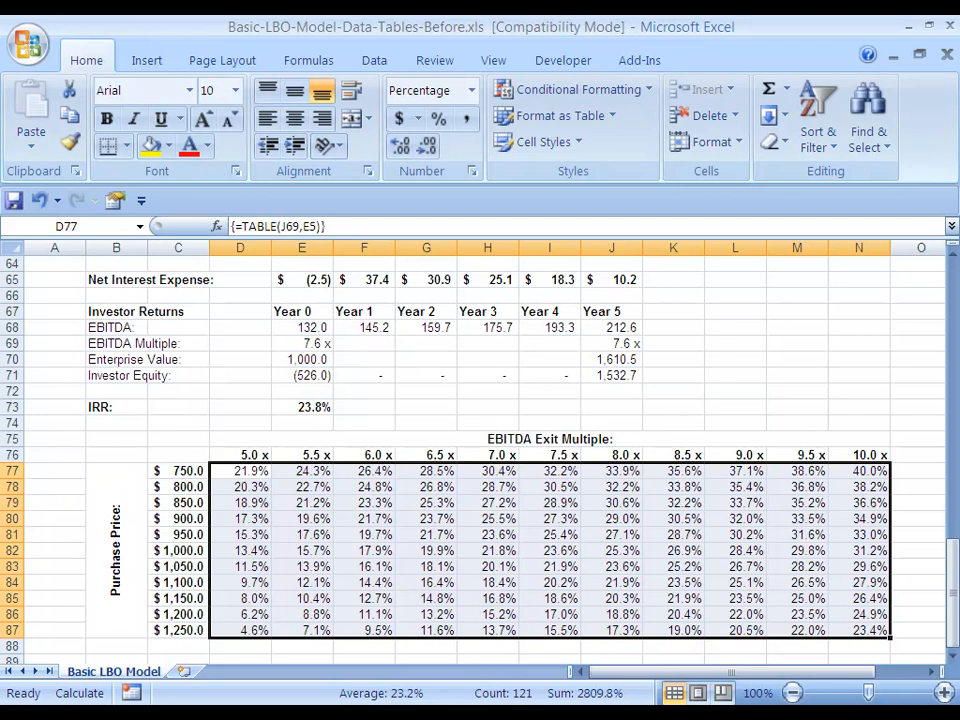
Review the finished IRR sensitivity table, including its exit multiples, purchase prices, results and corner cell
key("Up")
key("Down")
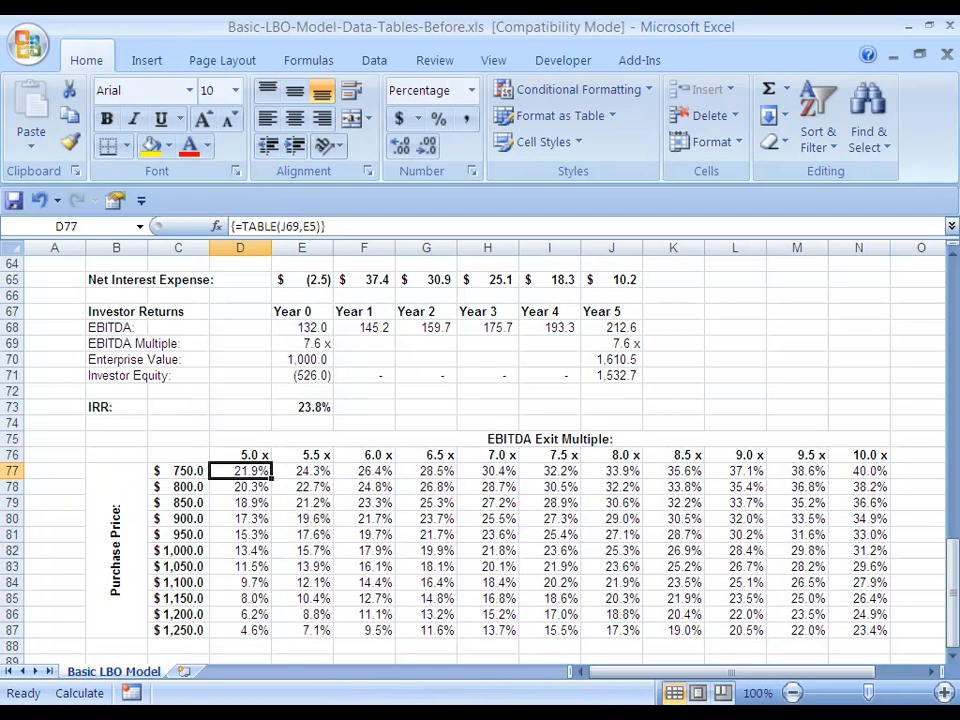
key("Up")
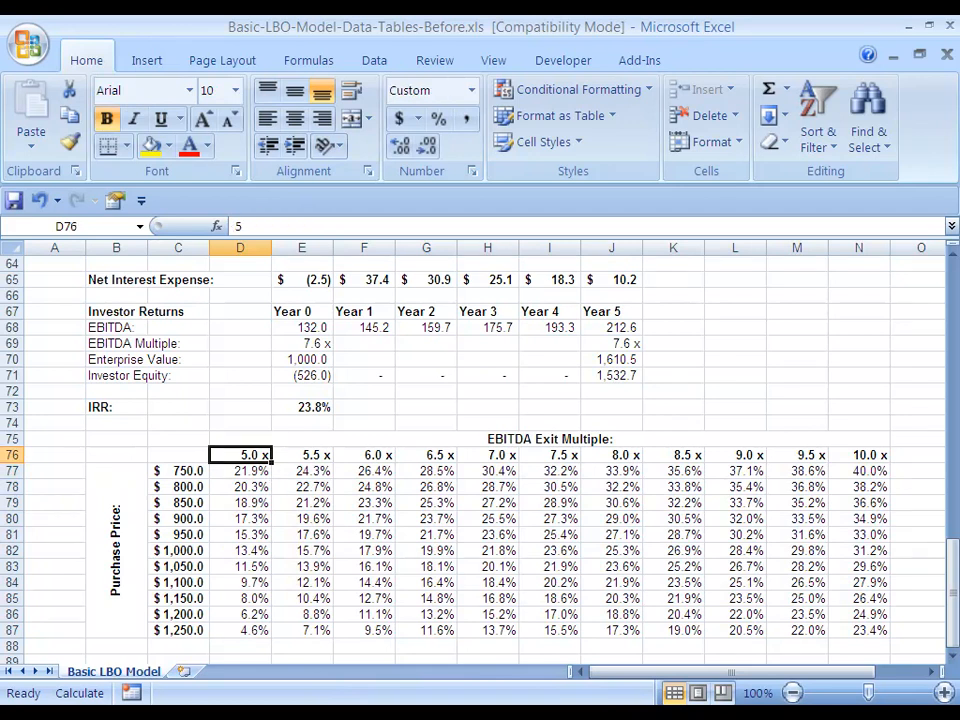
key("ctrl+Right")
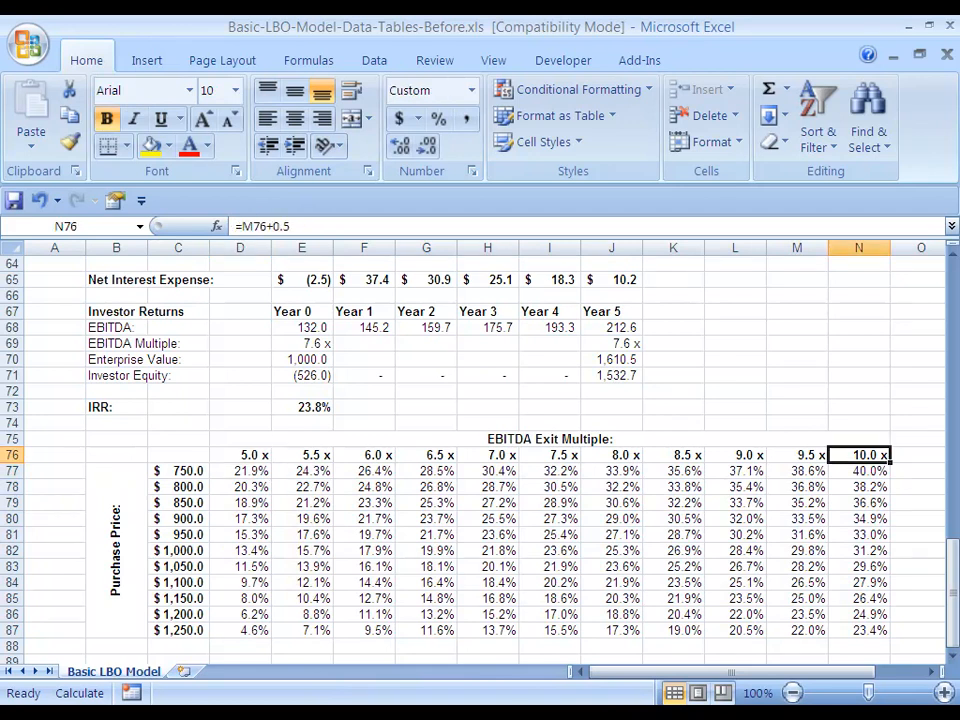
key("Down")
key("ctrl+shift+Left")
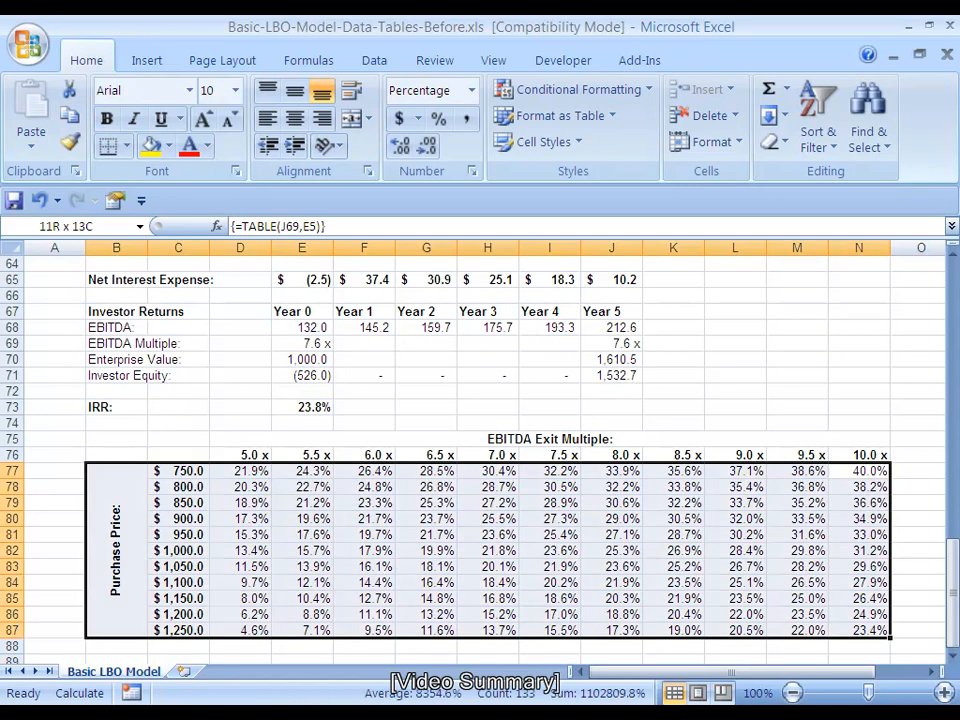
key("Right")
key("Left")
key("ctrl+Left")
key("ctrl+Left")
key("Right")
key("Right")
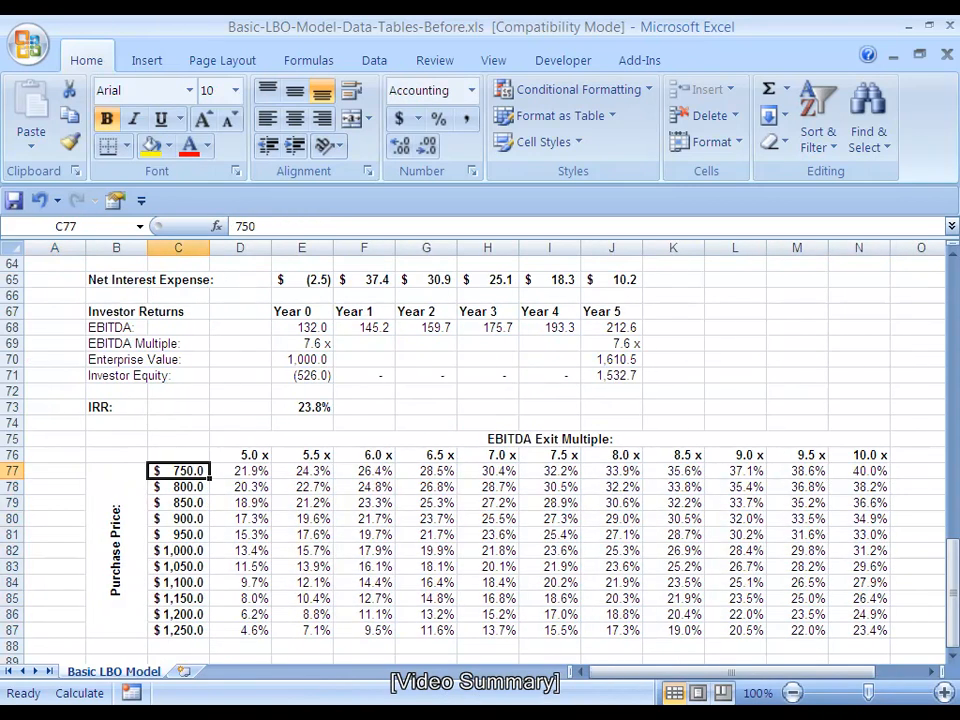
key("Right")
key("ctrl+shift+Down")
key("Up")
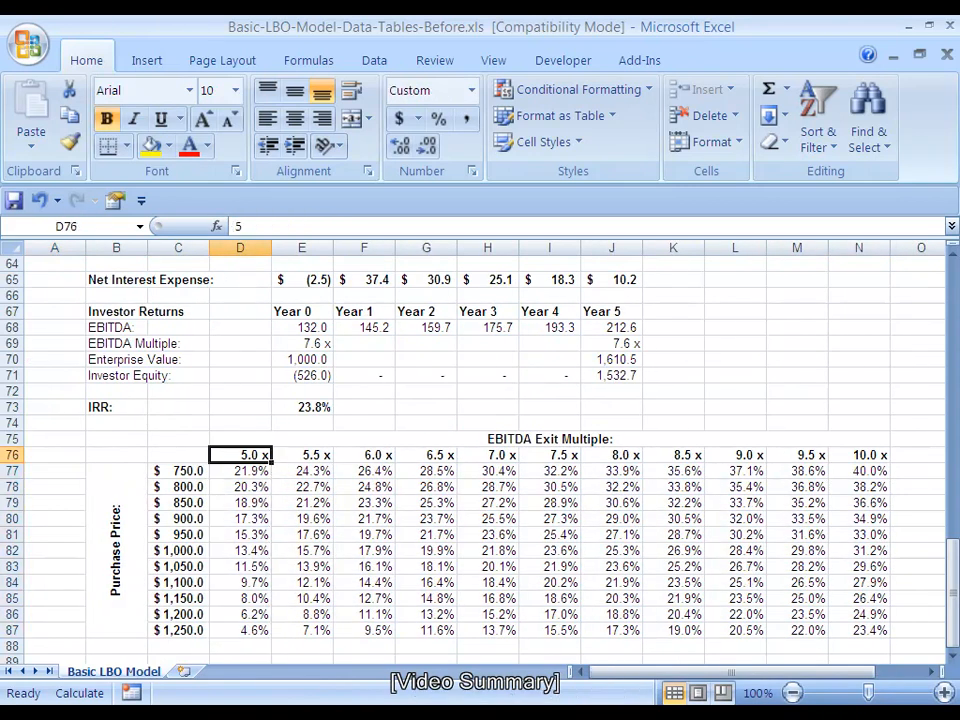
key("Left")
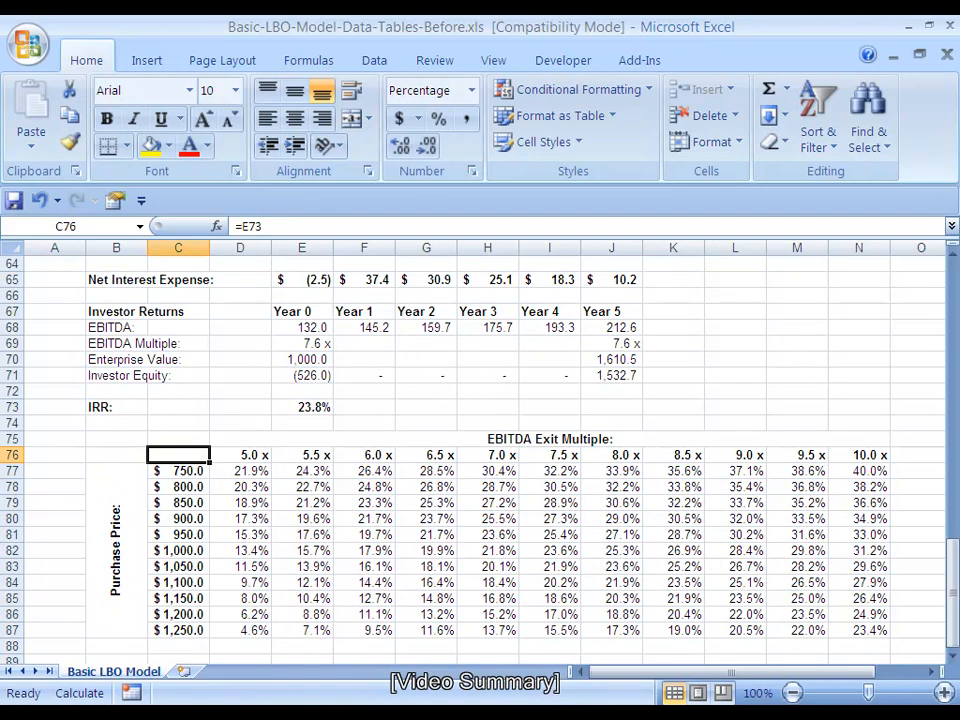